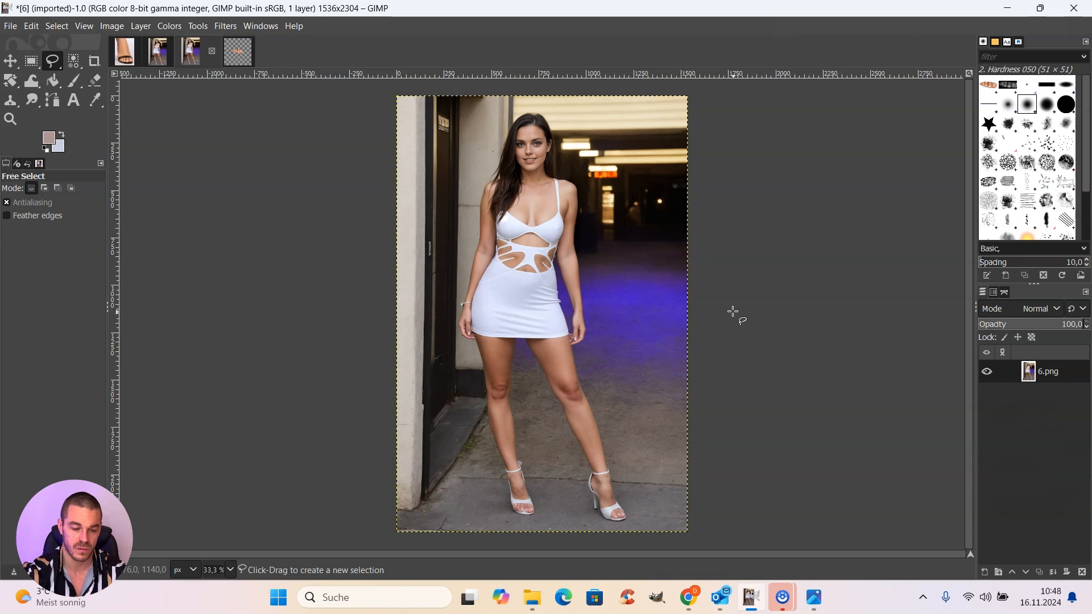
Step: Compare the left foot's toes in the "6 edited left foot" image at 200% with the reference foot screenshot
left_click(157, 50)
left_click(205, 52)
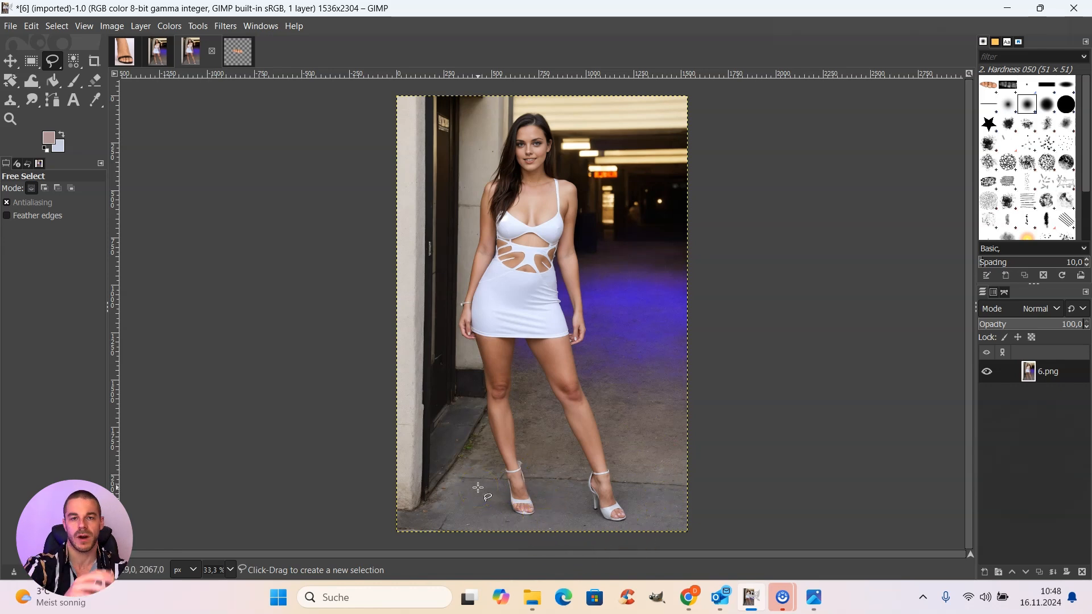
left_click(125, 50)
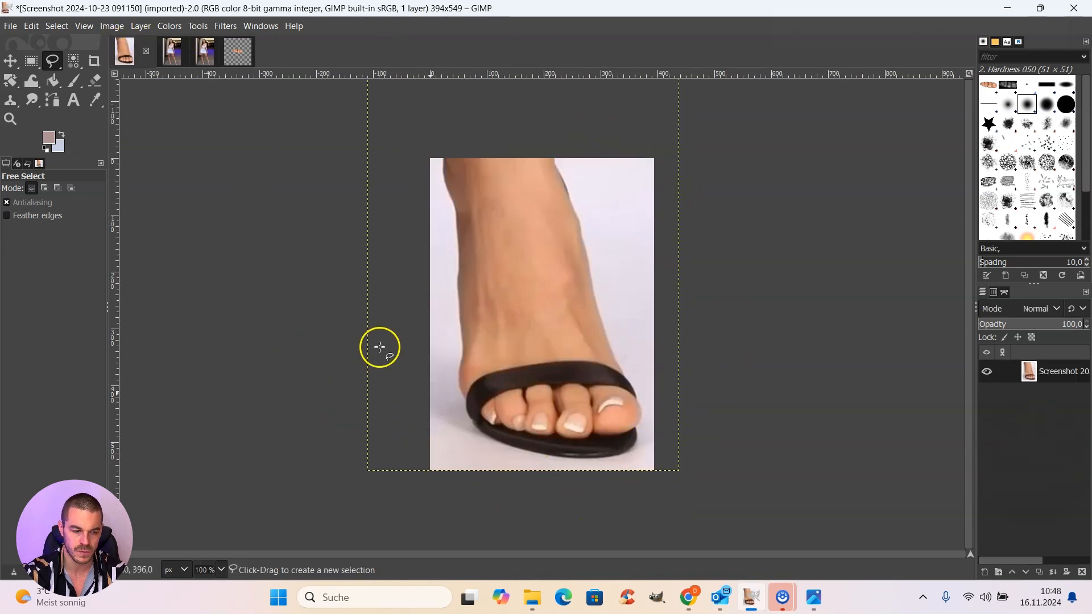
left_click(172, 51)
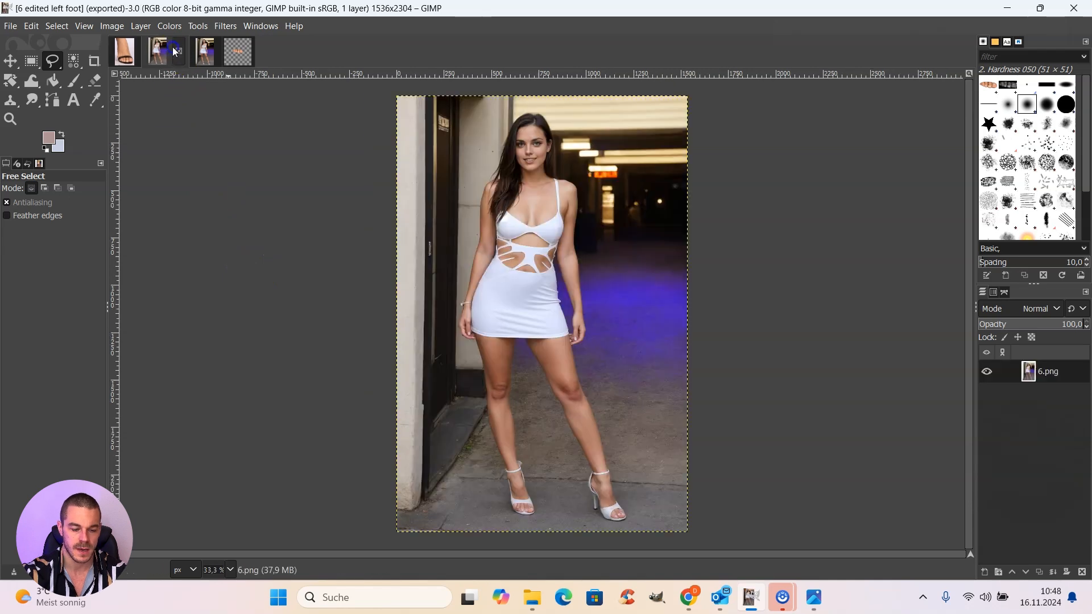
left_click(231, 571)
left_click(223, 471)
scroll(221, 468, "down", 10)
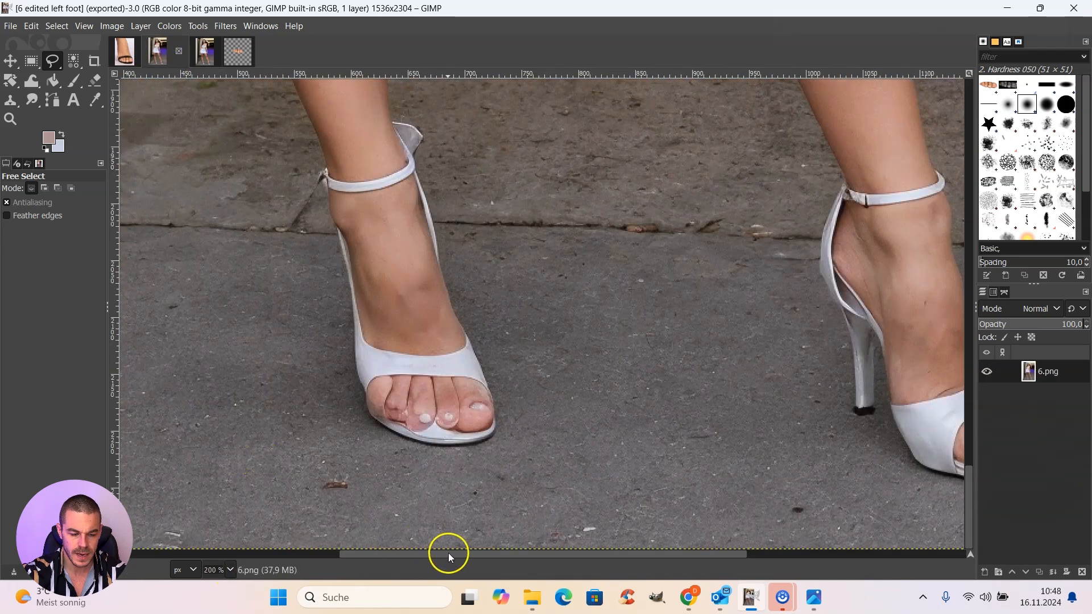
left_click_drag(463, 555, 421, 556)
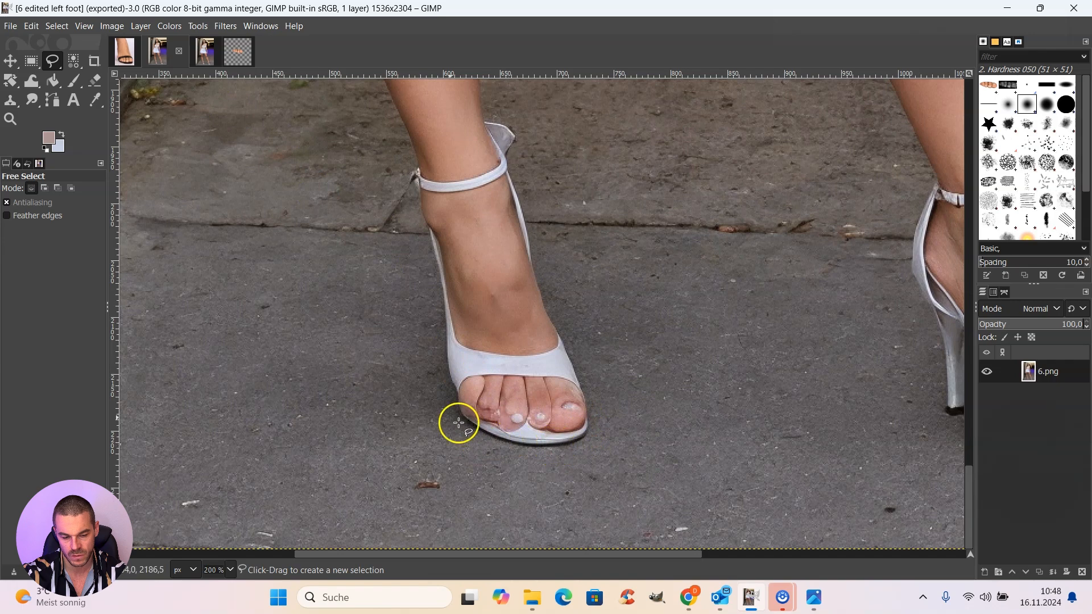
left_click(124, 50)
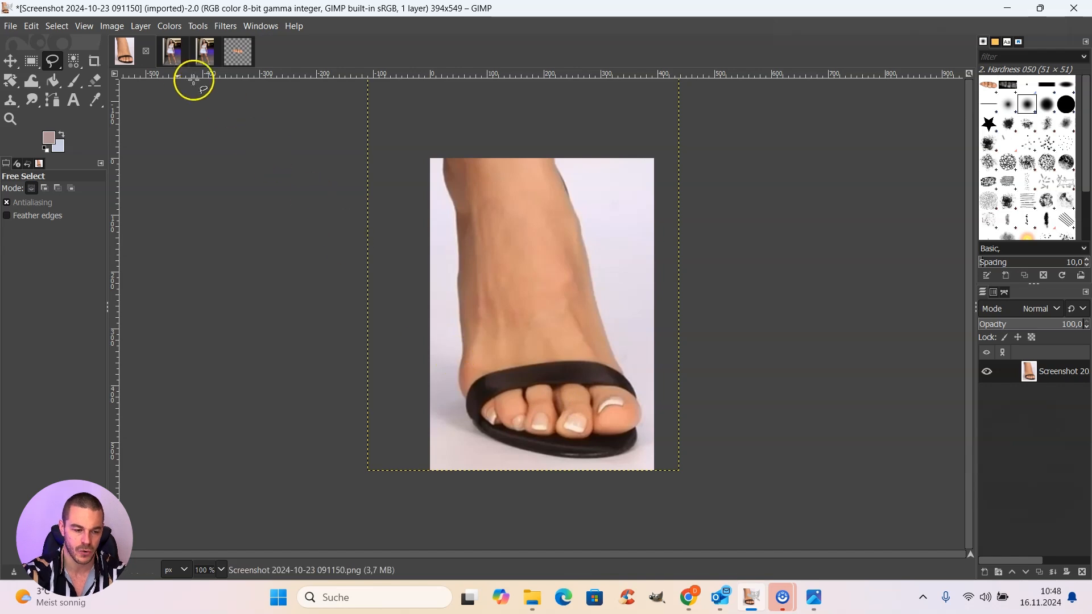
left_click(165, 50)
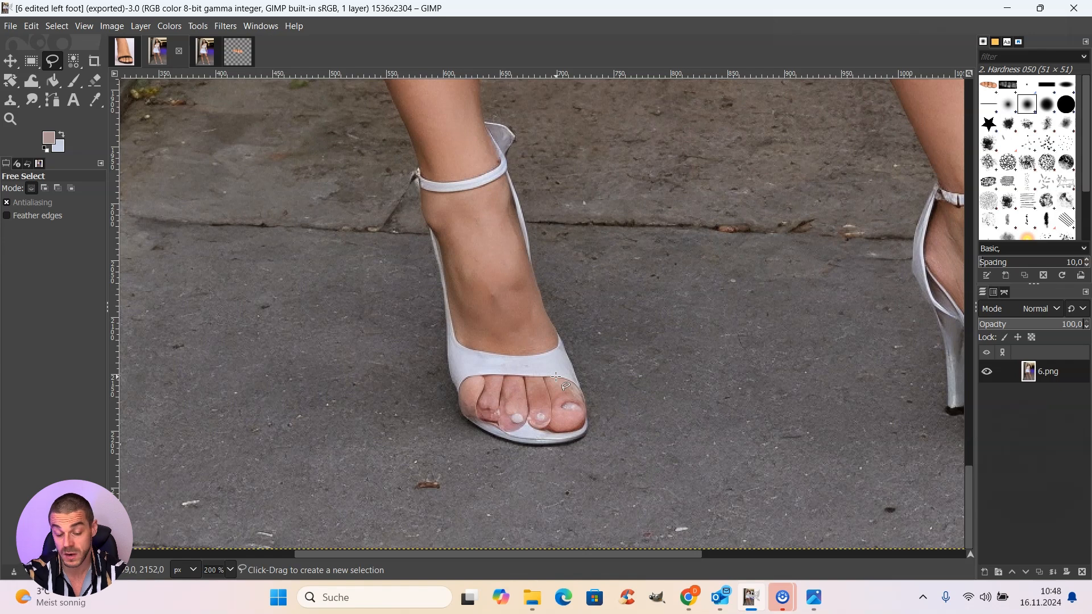
Step: Outline the toe tips, front sole and surrounding pavement of the left foot at 800% zoom with a closed Free Select selection
left_click(231, 570)
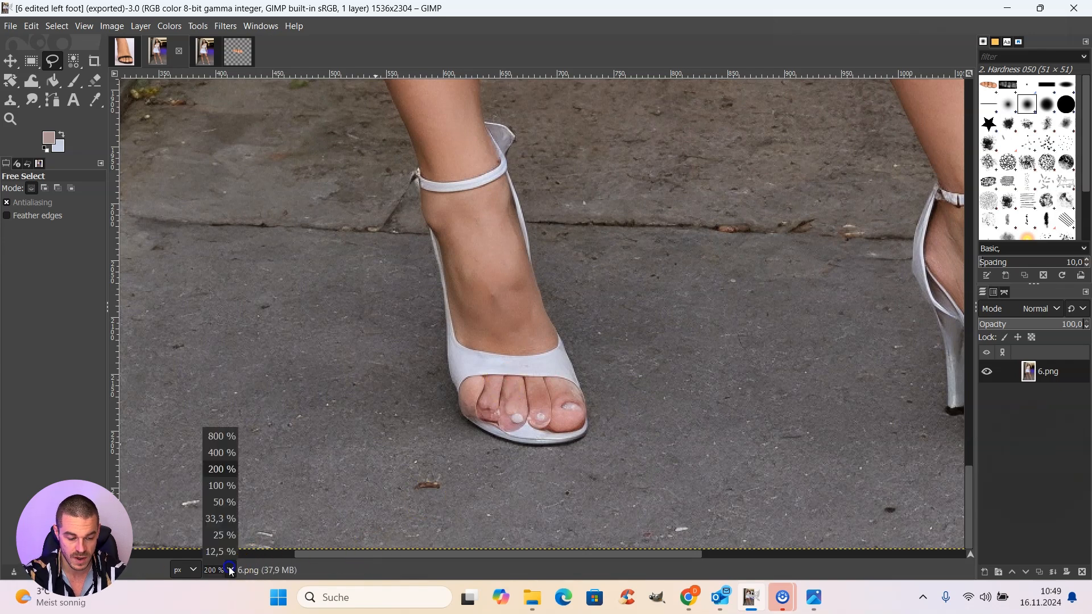
left_click(219, 453)
scroll(263, 415, "down", 5)
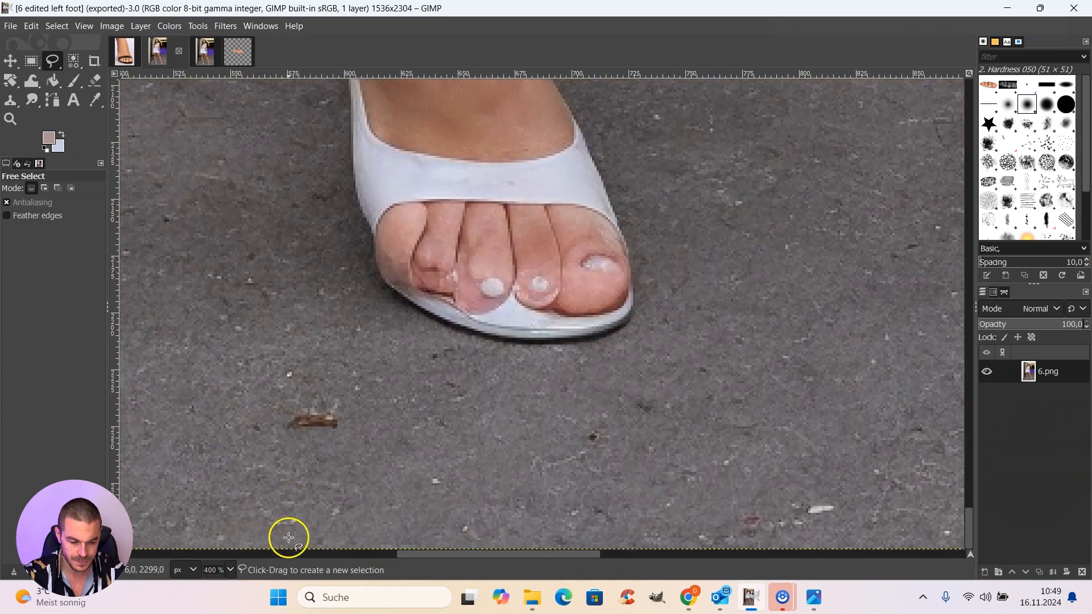
left_click(227, 570)
left_click(219, 435)
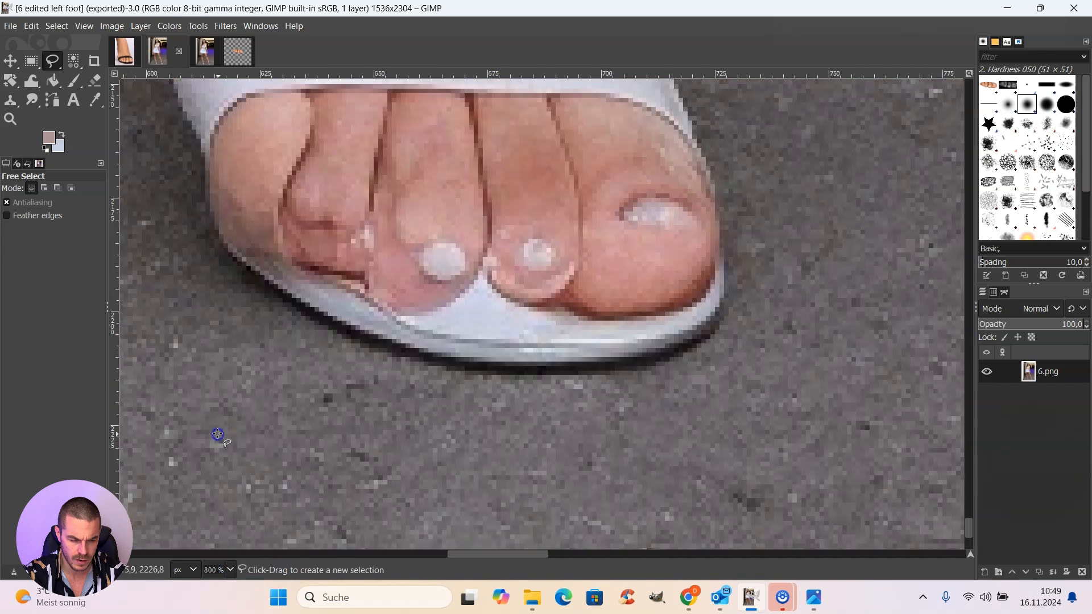
scroll(272, 391, "up", 4)
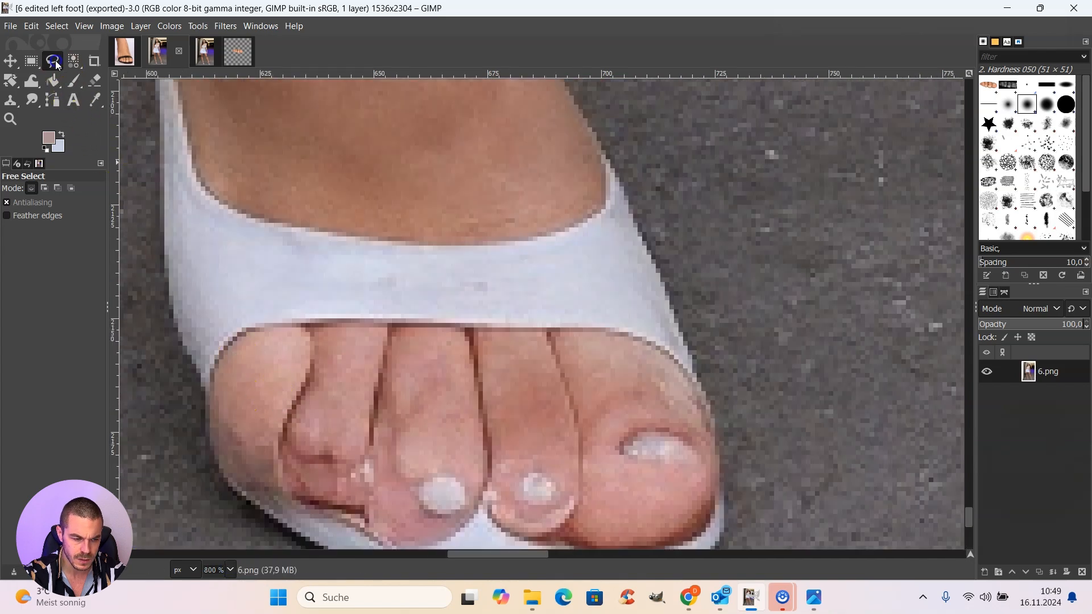
left_click_drag(463, 550, 448, 549)
scroll(504, 453, "down", 4)
scroll(563, 302, "up", 2)
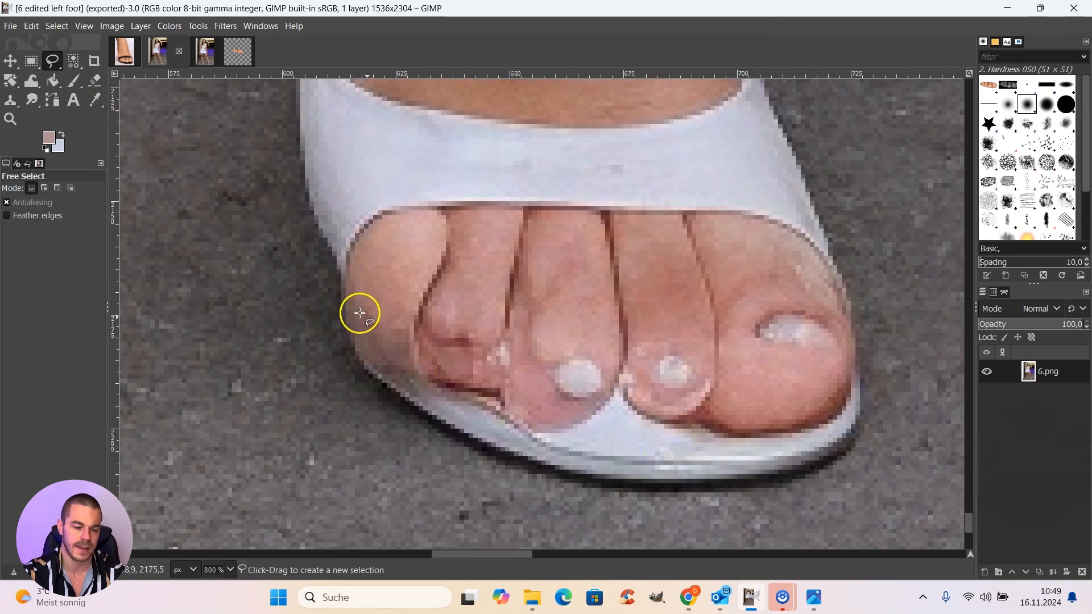
left_click(342, 275)
left_click(452, 317)
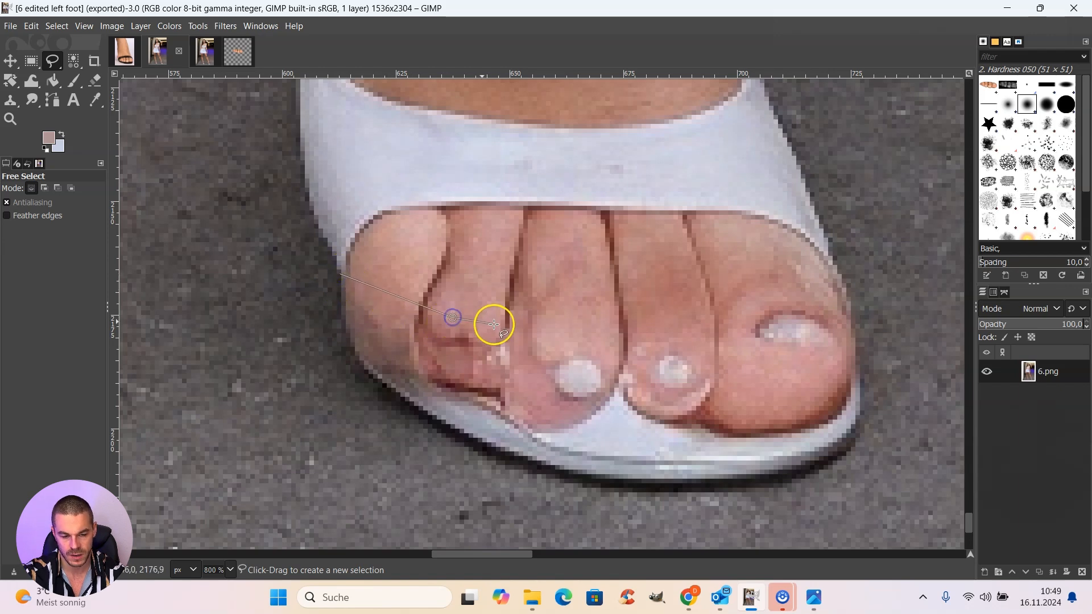
left_click(503, 328)
left_click(585, 336)
left_click(667, 347)
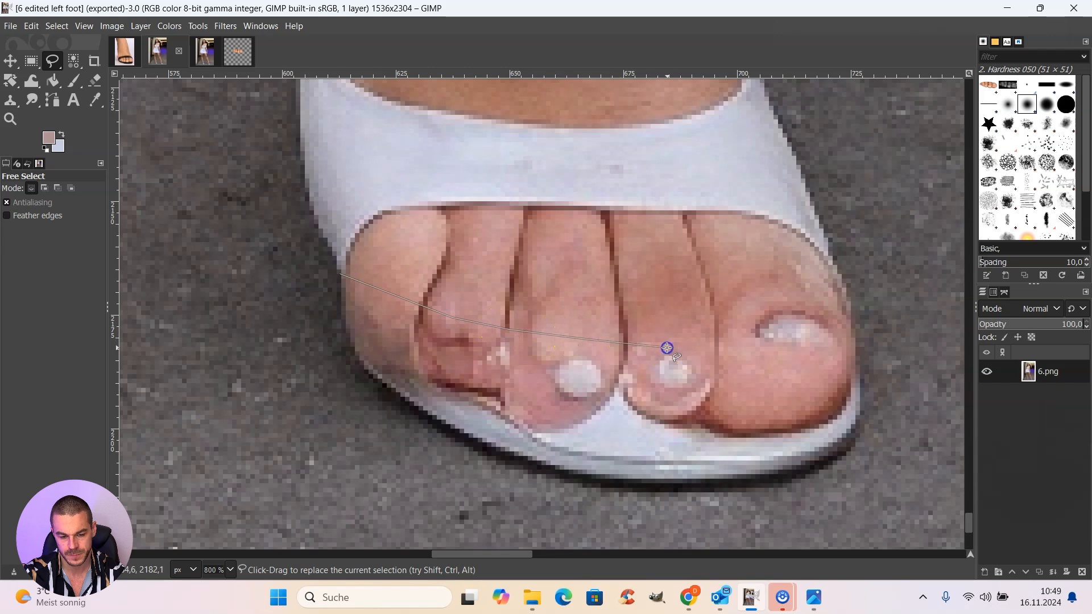
left_click(739, 331)
left_click(782, 314)
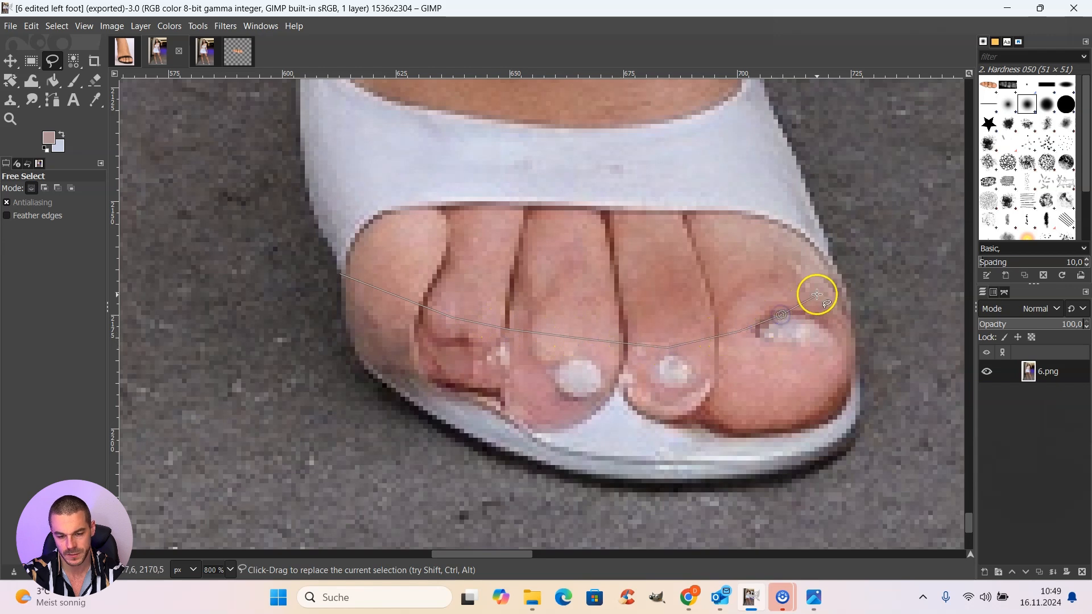
left_click(818, 294)
left_click(833, 271)
left_click(855, 237)
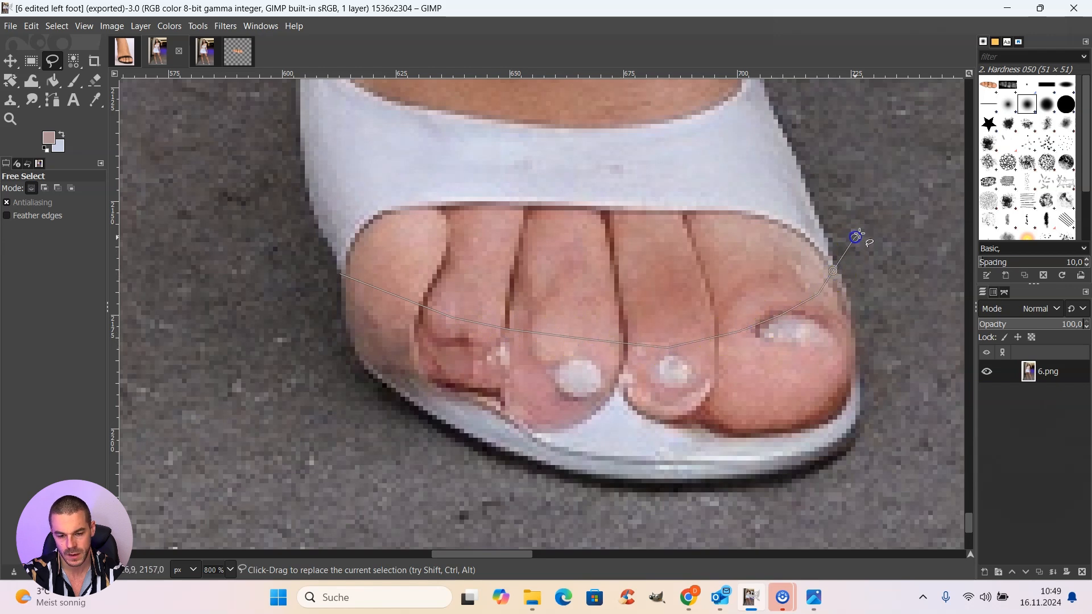
left_click(890, 205)
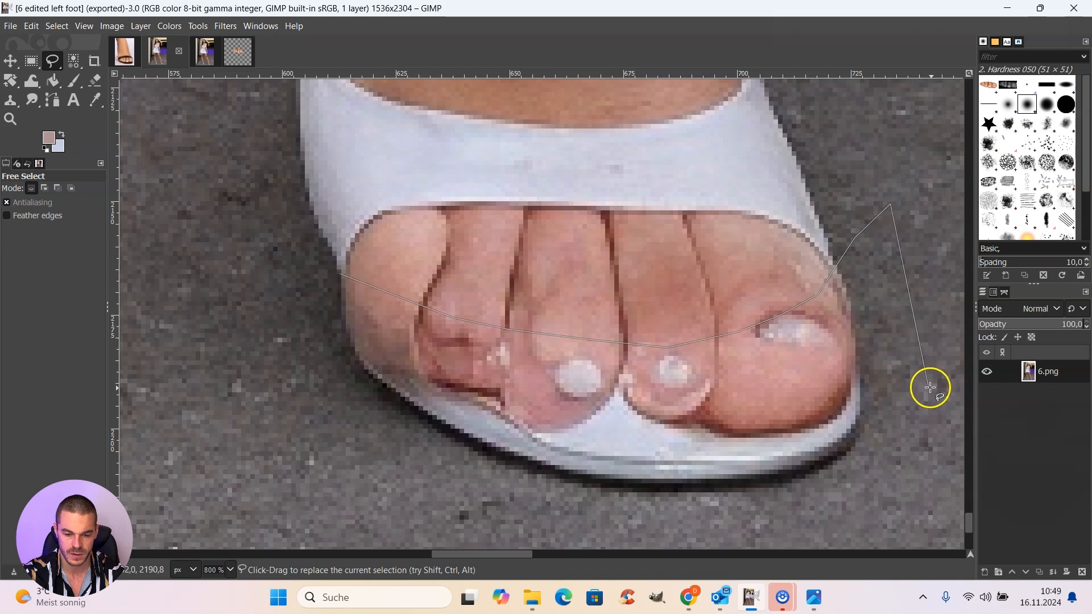
left_click(891, 364)
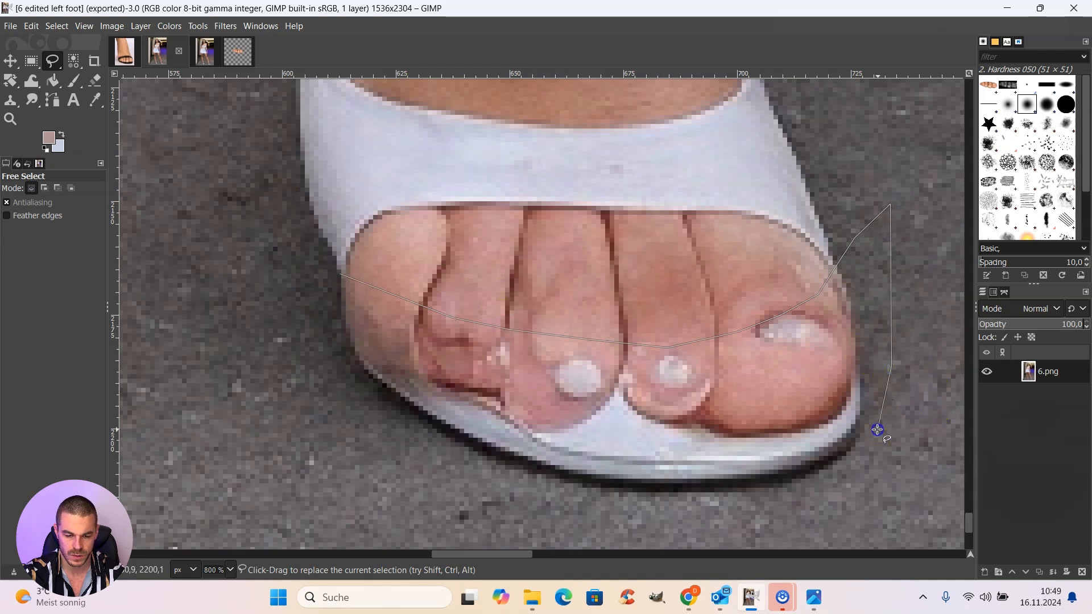
mouse_move(878, 430)
left_mouse_down()
mouse_move(846, 482)
mouse_move(775, 524)
mouse_move(642, 538)
mouse_move(500, 530)
left_mouse_up()
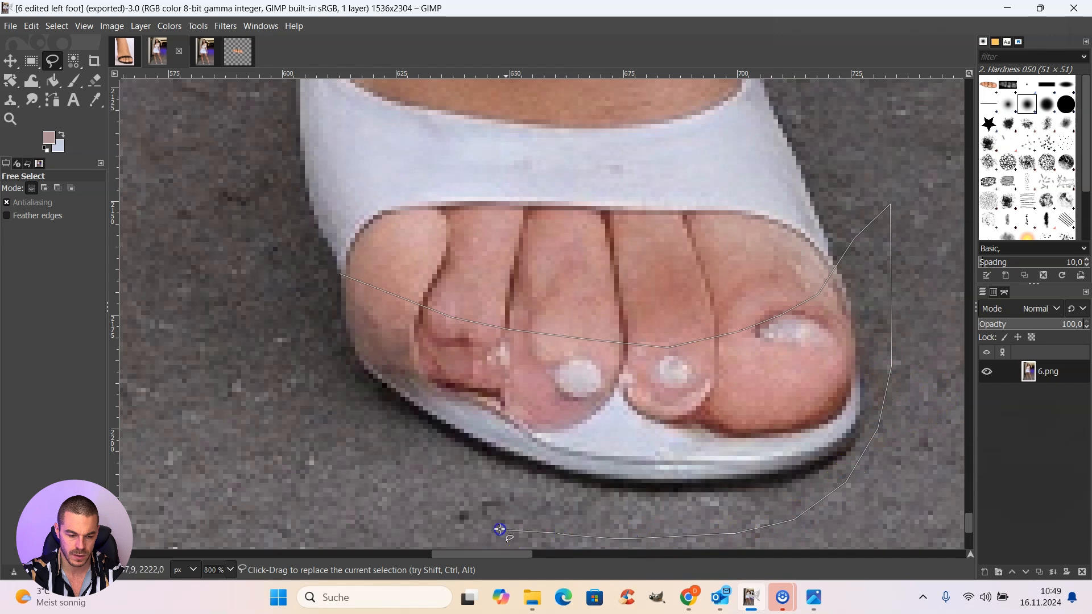
left_click_drag(430, 485, 372, 432)
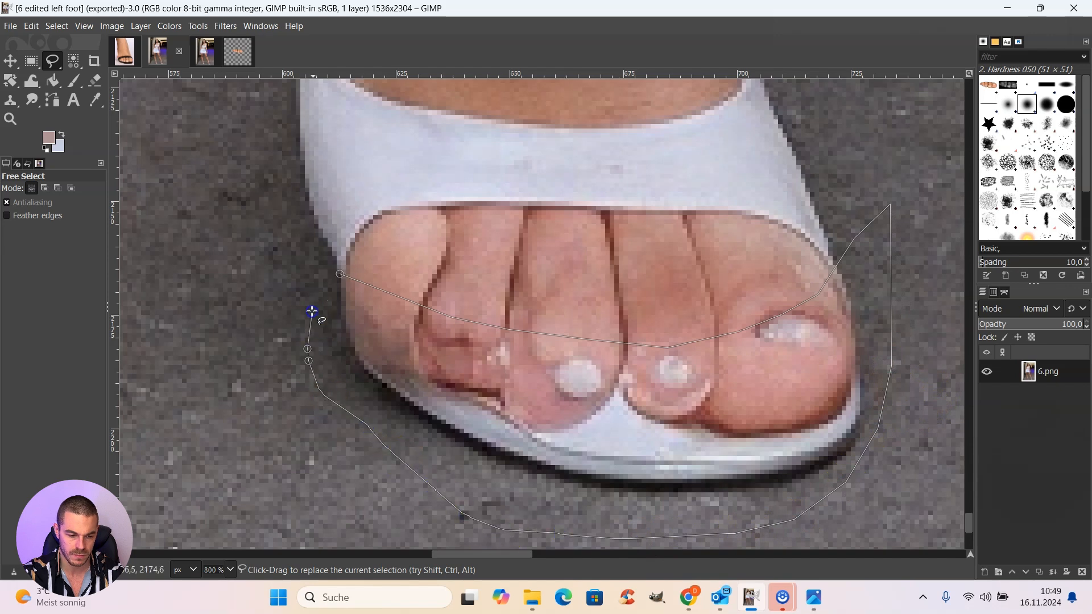
left_click_drag(312, 311, 315, 304)
left_click(340, 274)
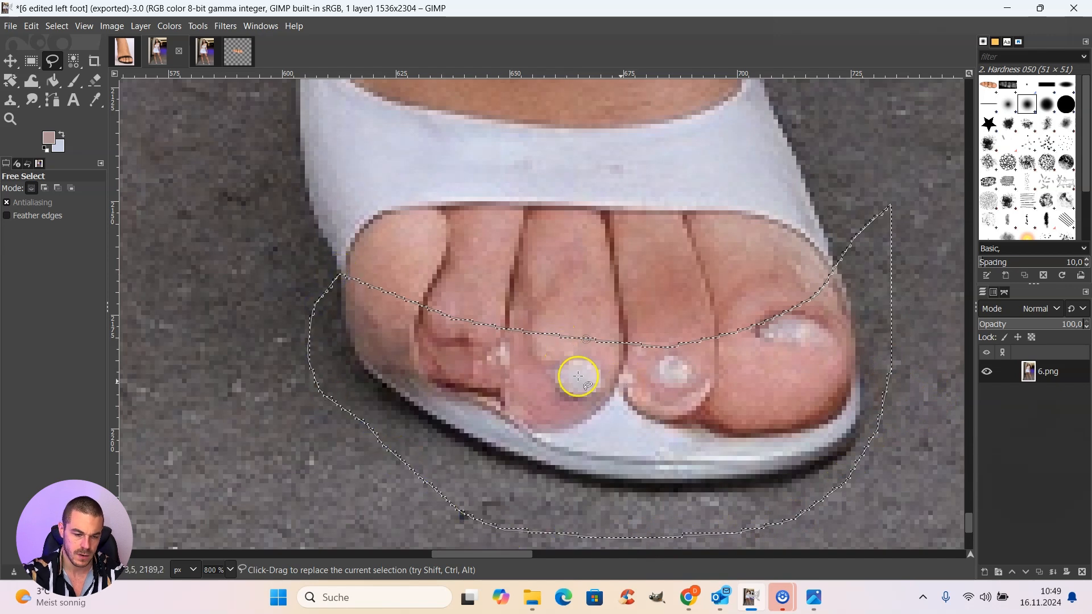
Step: In the unedited image 6, copy a rectangular area of 465 × 170 px around the front of the left shoe
left_click(206, 49)
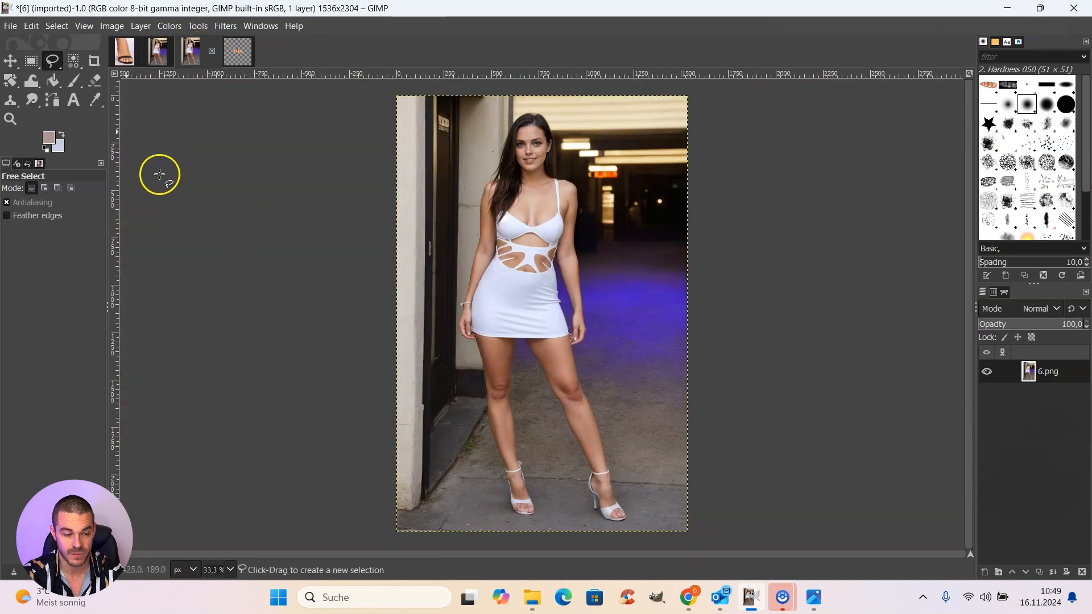
left_click(230, 570)
left_click(223, 469)
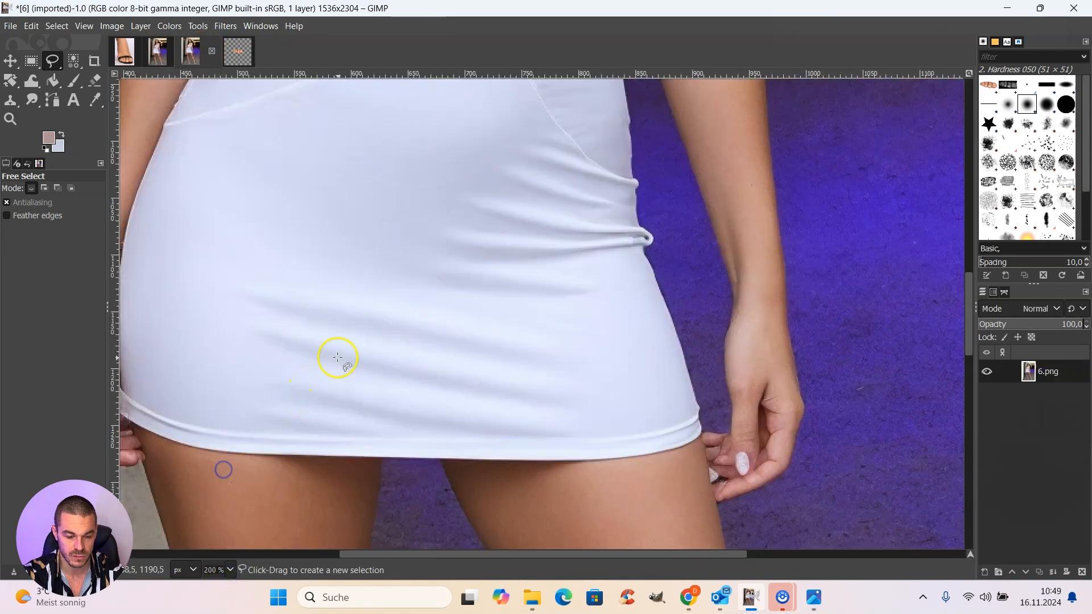
scroll(333, 359, "down", 15)
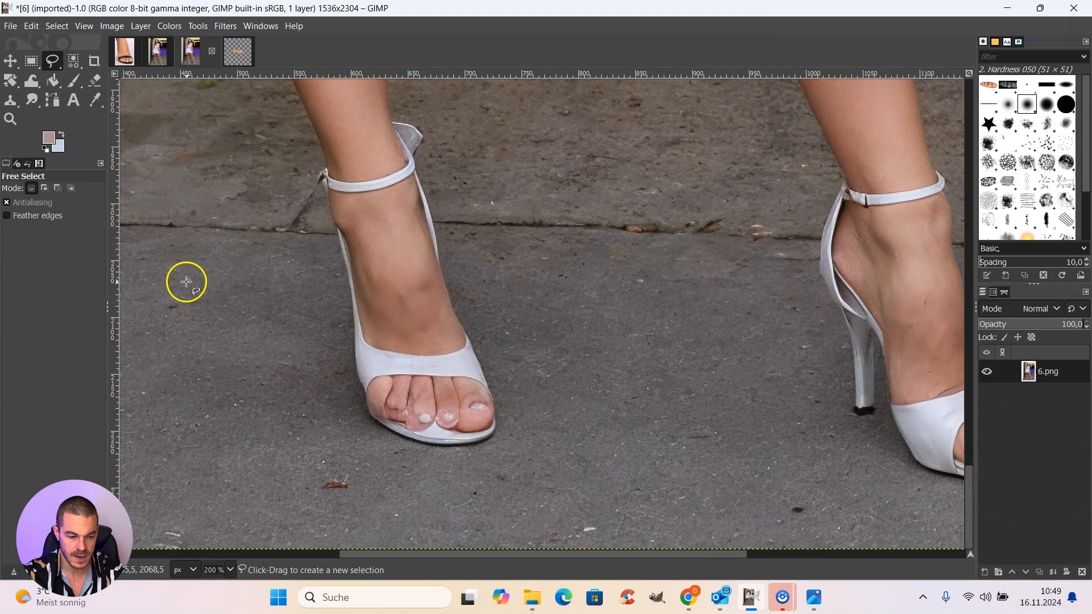
left_click(31, 61)
left_click_drag(166, 351, 694, 545)
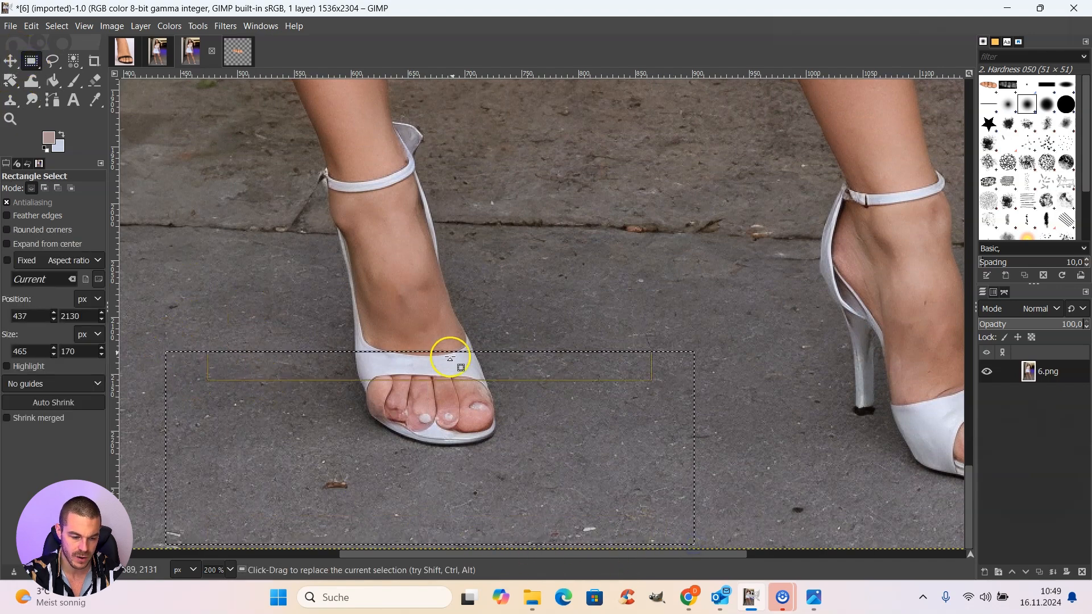
key("ctrl+c")
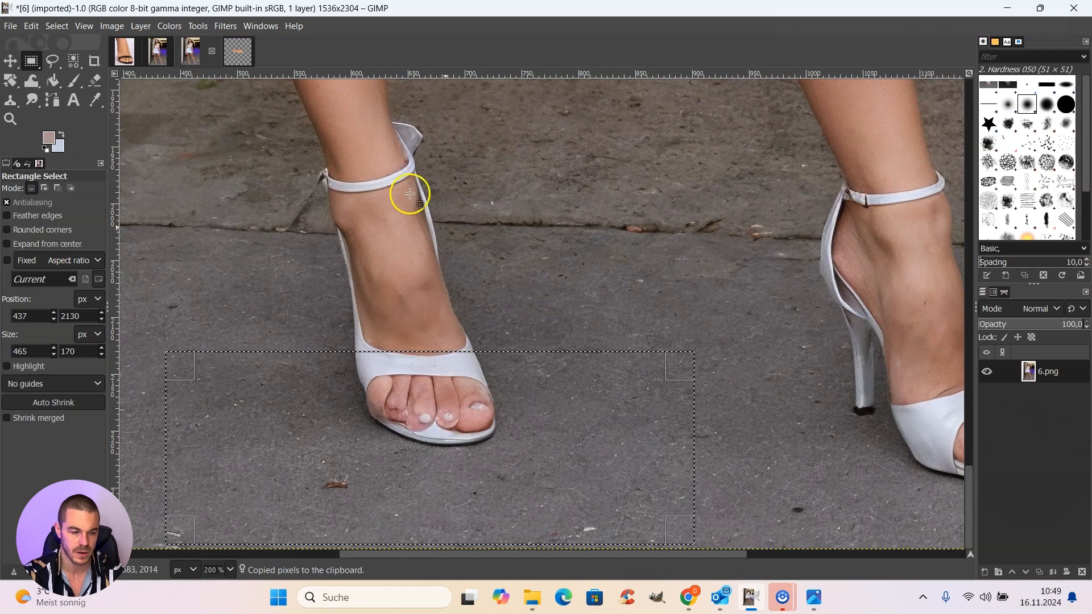
Step: Paste the copied shoe area into the outlined toe selection of the "6 edited left foot" image
left_click(239, 56)
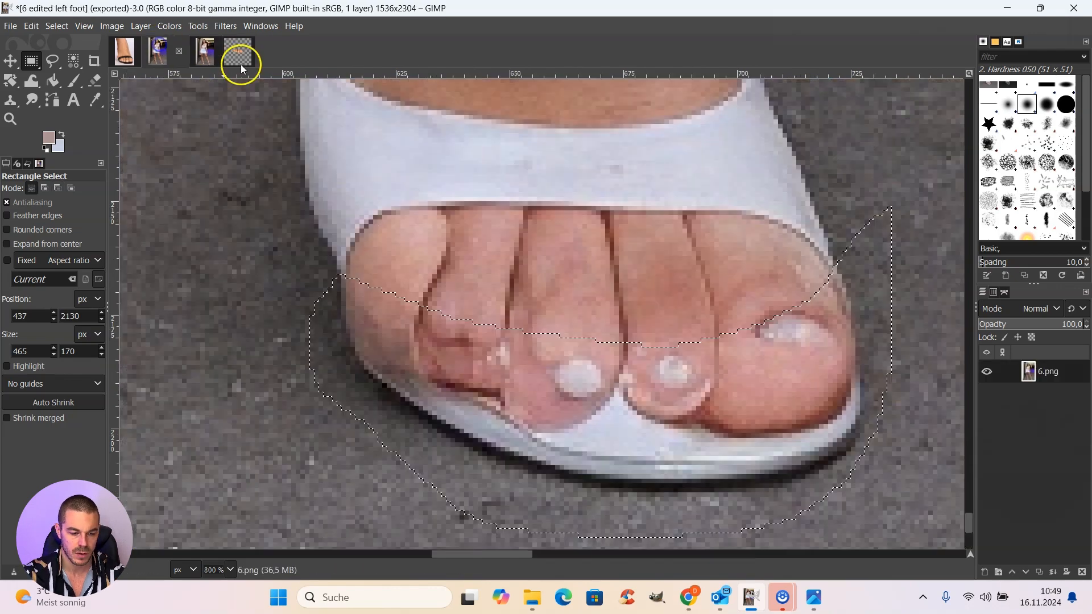
left_click(31, 27)
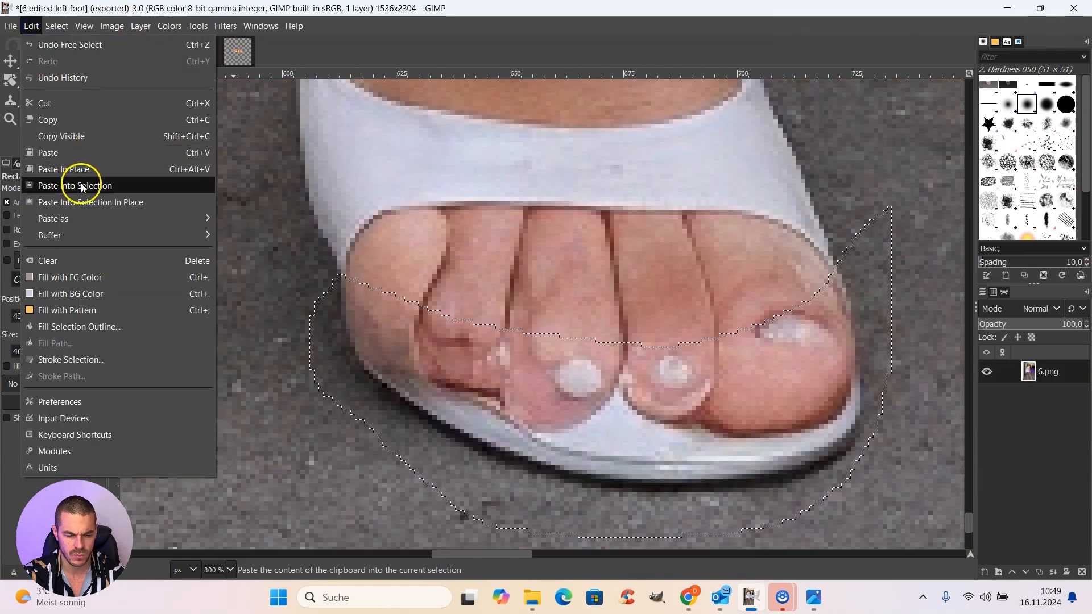
left_click(71, 169)
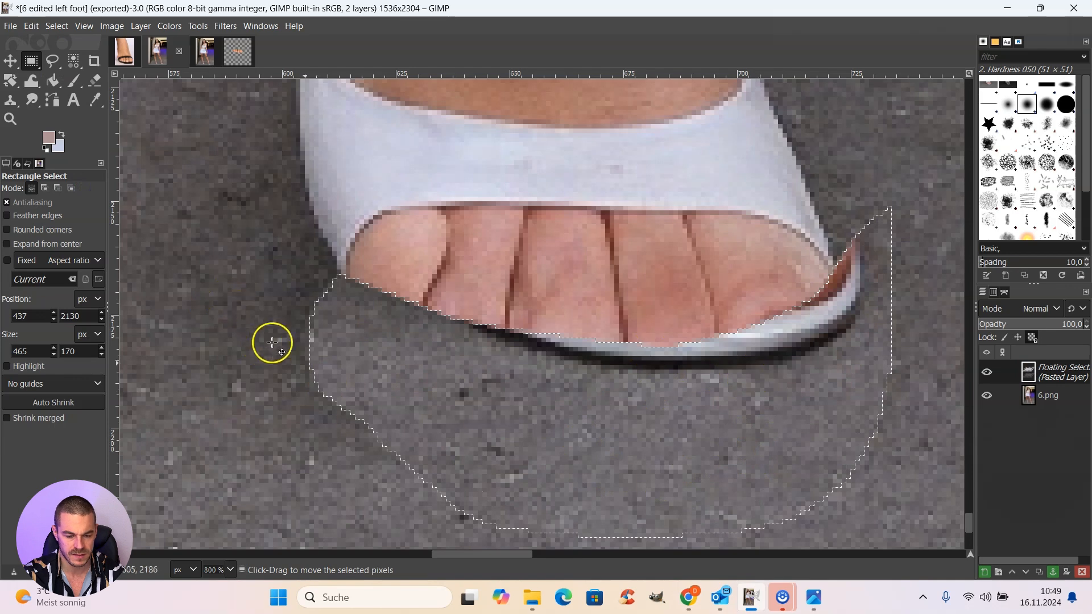
Step: Move the pasted floating piece down and slightly left so the shoe's sole edge joins the upper shoe beneath the shortened toes
left_click(50, 63)
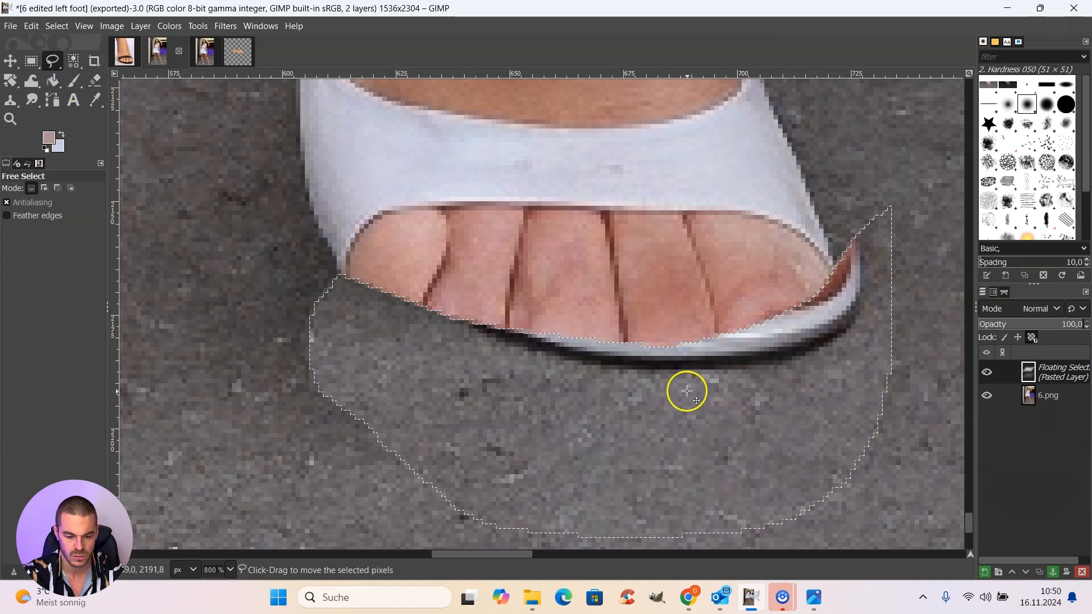
left_click_drag(682, 398, 662, 431)
left_click_drag(661, 432, 661, 436)
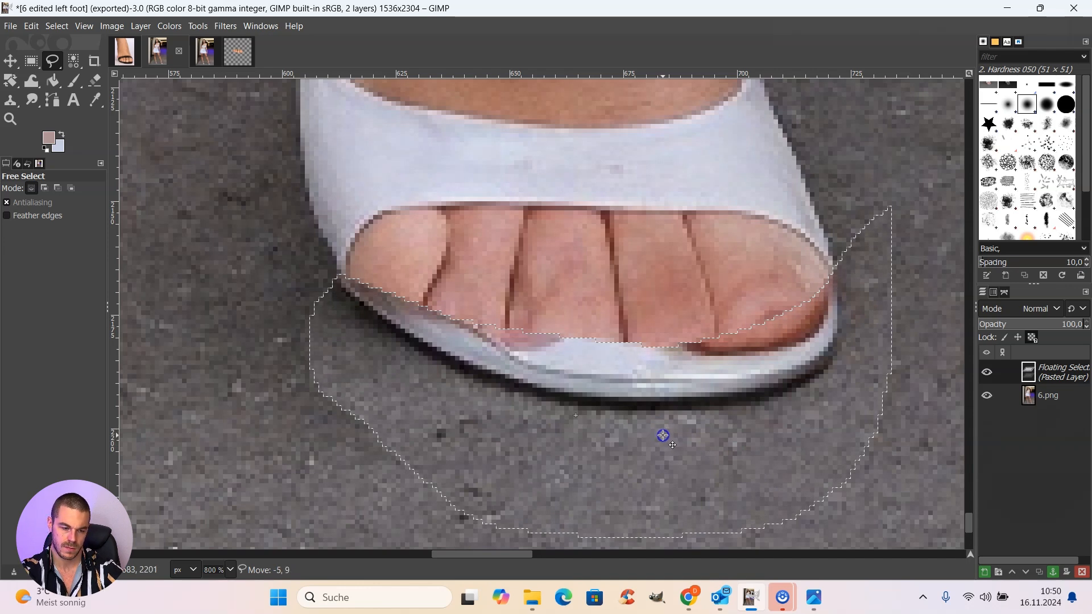
left_click_drag(663, 436, 664, 449)
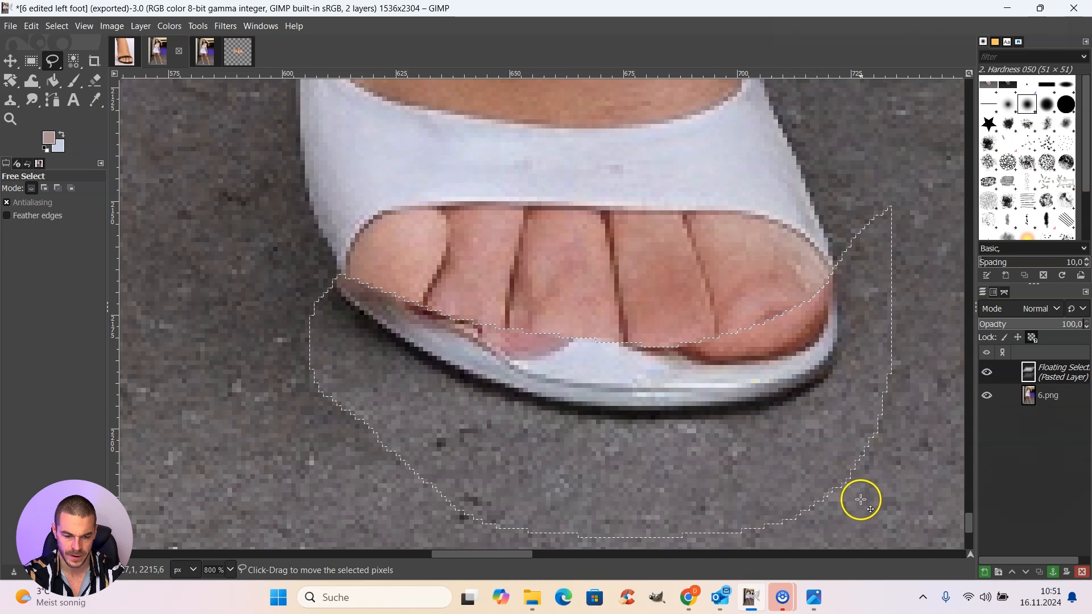
Step: Check the shortened shoe front at 200% zoom and compare it with the reference foot screenshot
left_click(231, 570)
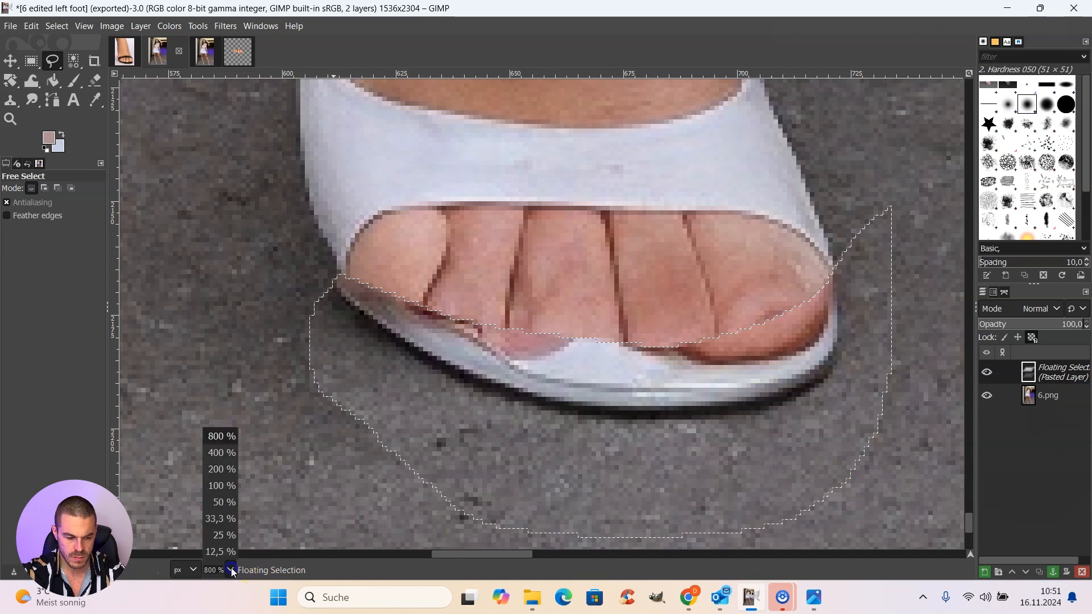
left_click(223, 470)
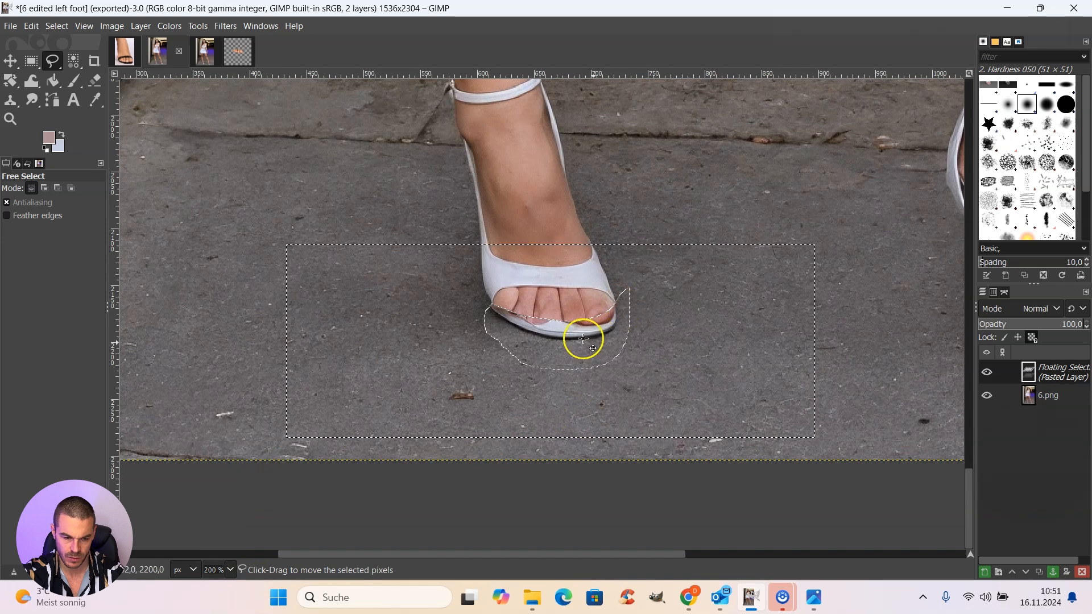
left_click(138, 60)
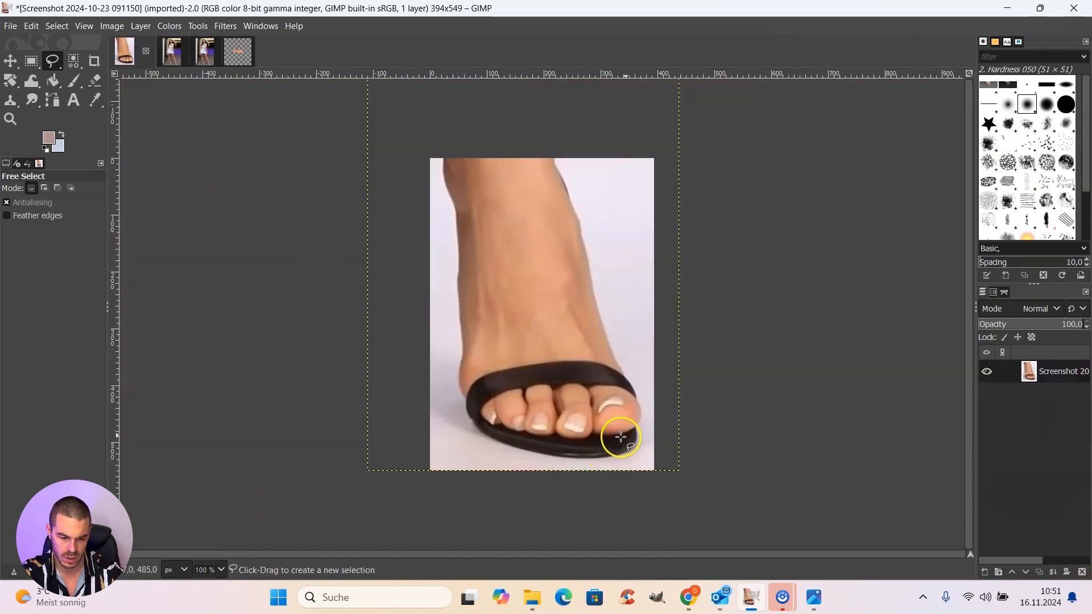
Step: Anchor the floating shoe piece onto the "6 edited left foot" image and clear the toe selection
left_click(171, 54)
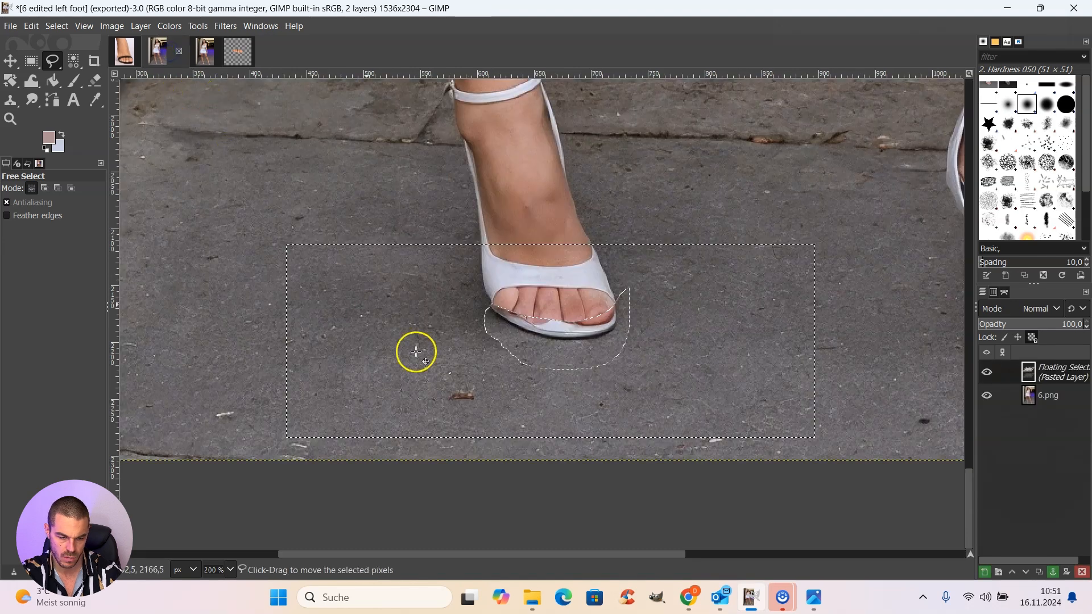
left_click(229, 570)
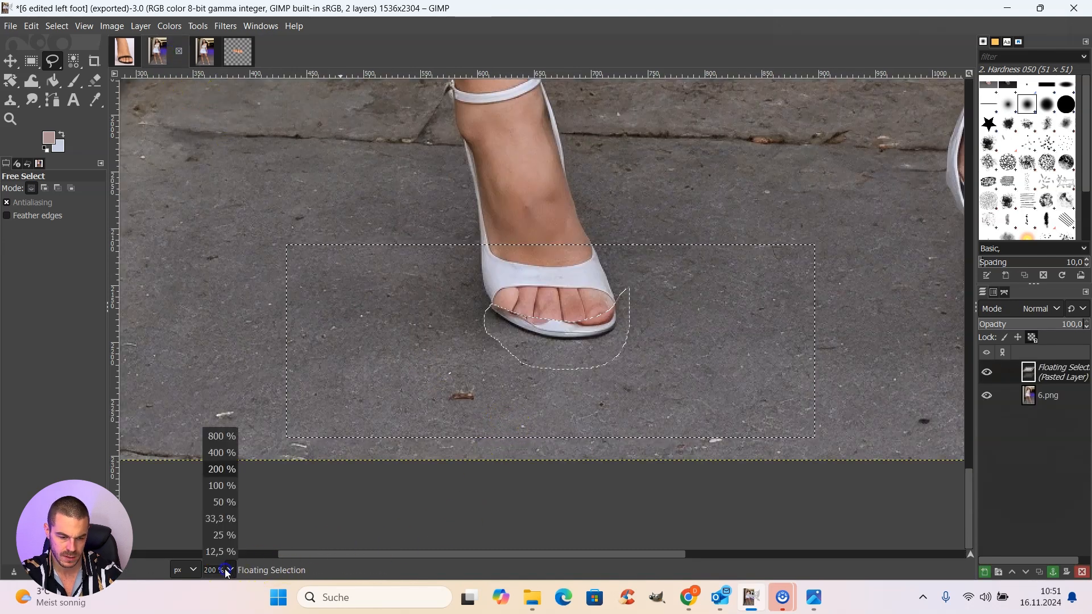
left_click(217, 455)
left_click_drag(617, 365, 617, 362)
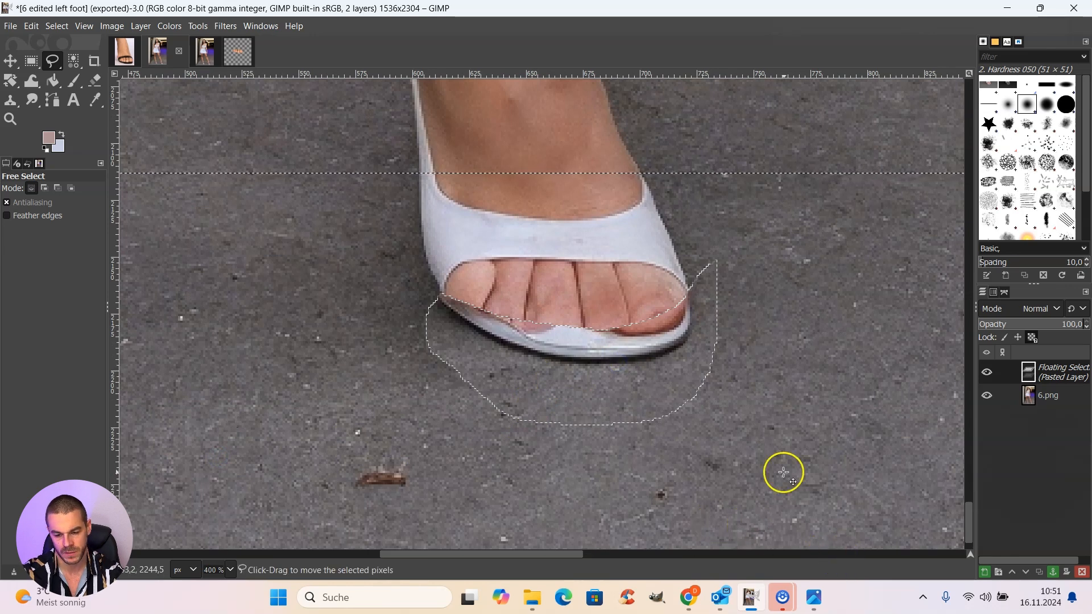
left_click(1054, 570)
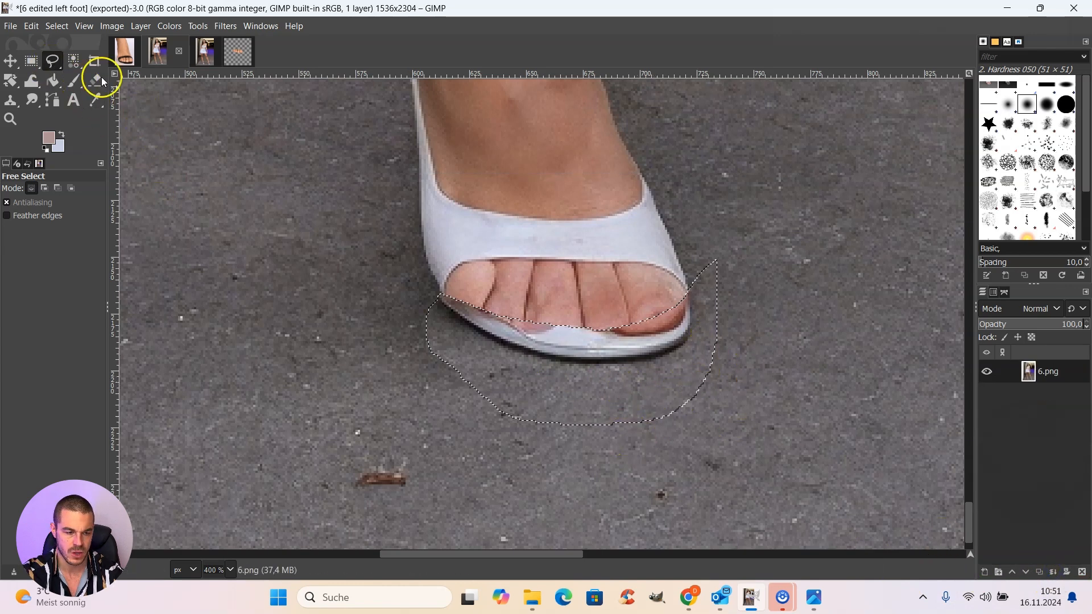
left_click(62, 28)
left_click(60, 61)
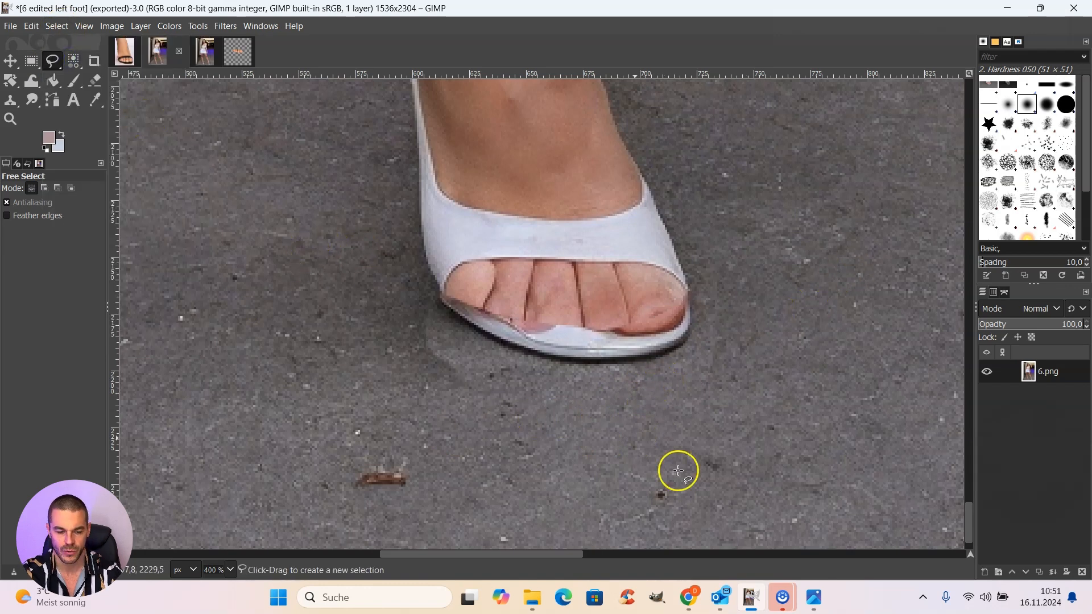
Step: At 800% zoom, begin a Free Select outline from the shoe's outer edge beside the big toe across the middle of the toes to the little toe
left_click(232, 571)
left_click(223, 451)
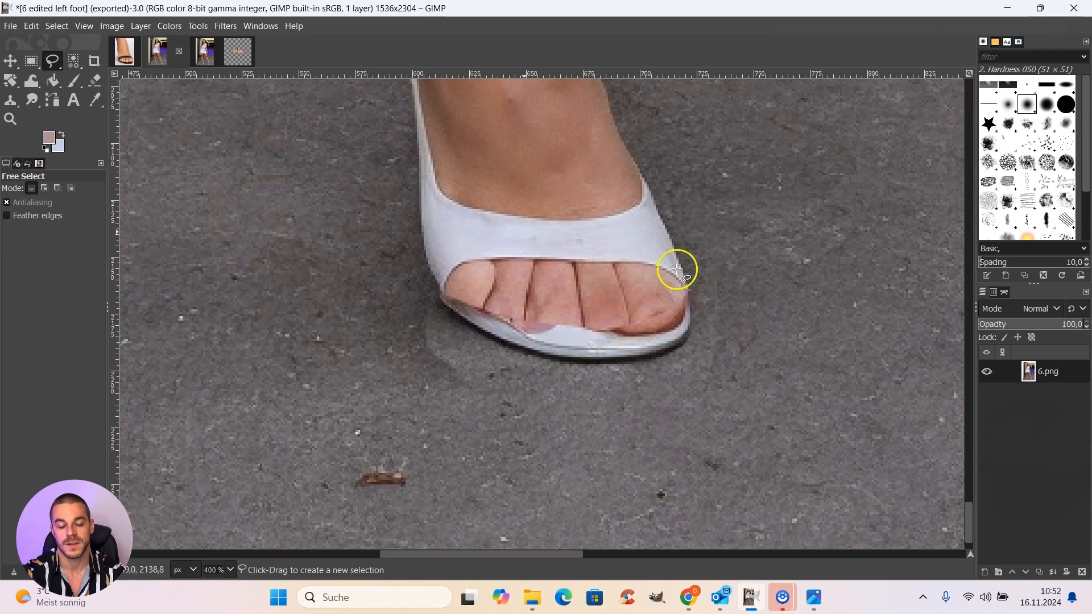
left_click(230, 569)
left_click(230, 452)
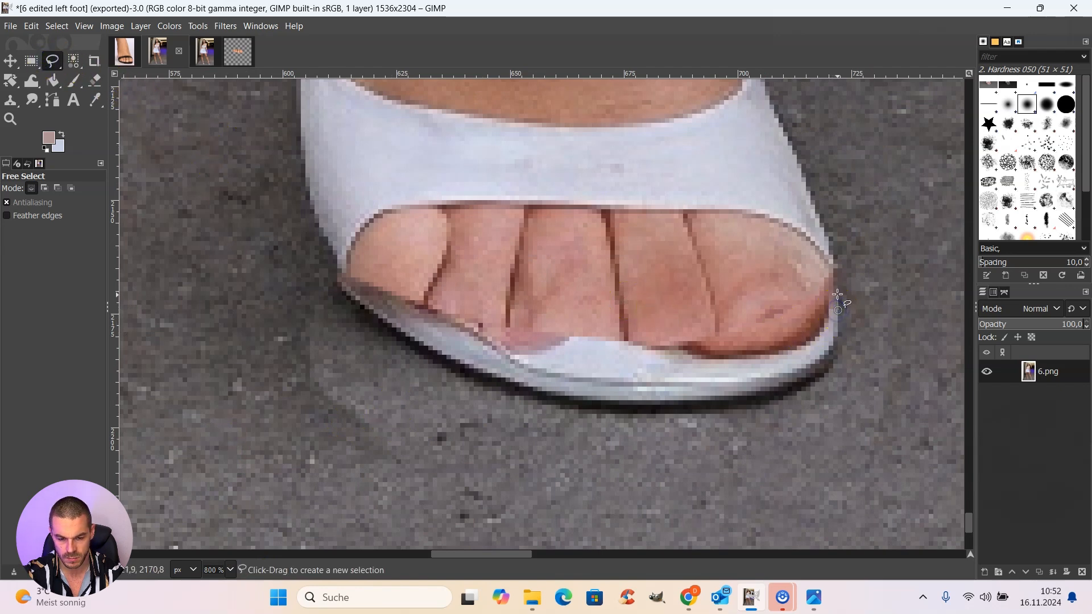
left_click(831, 273)
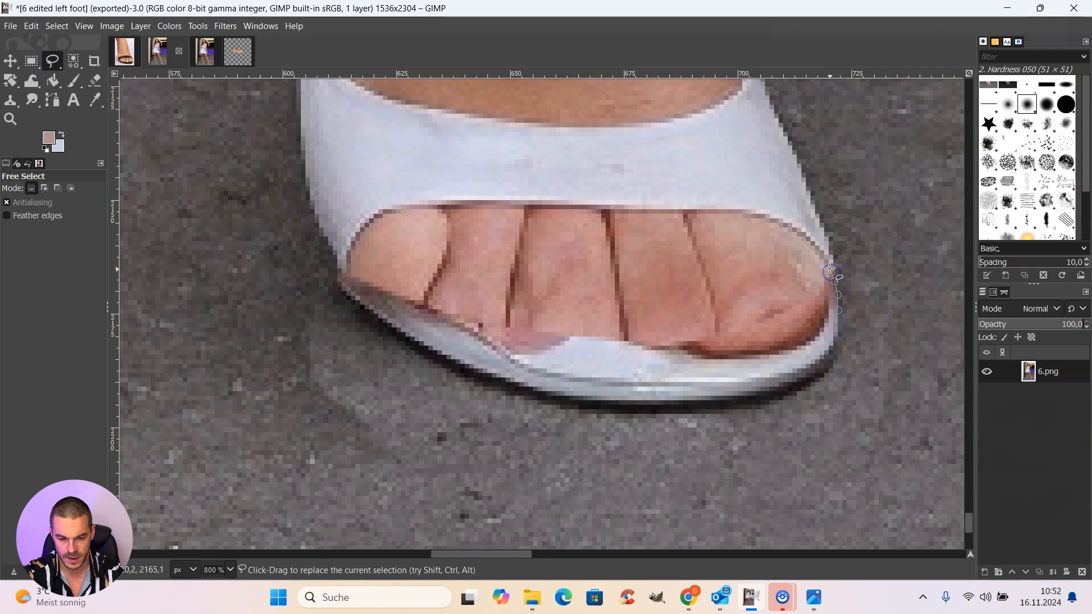
left_click(791, 259)
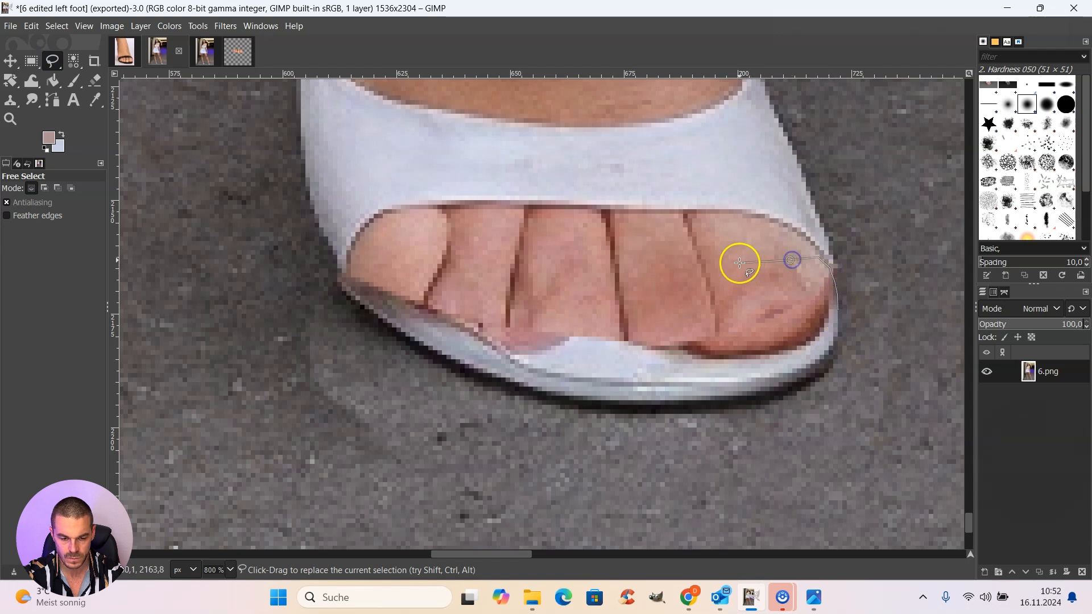
left_click(728, 263)
left_click(676, 266)
left_click(591, 265)
left_click(522, 259)
left_click(479, 258)
left_click(369, 254)
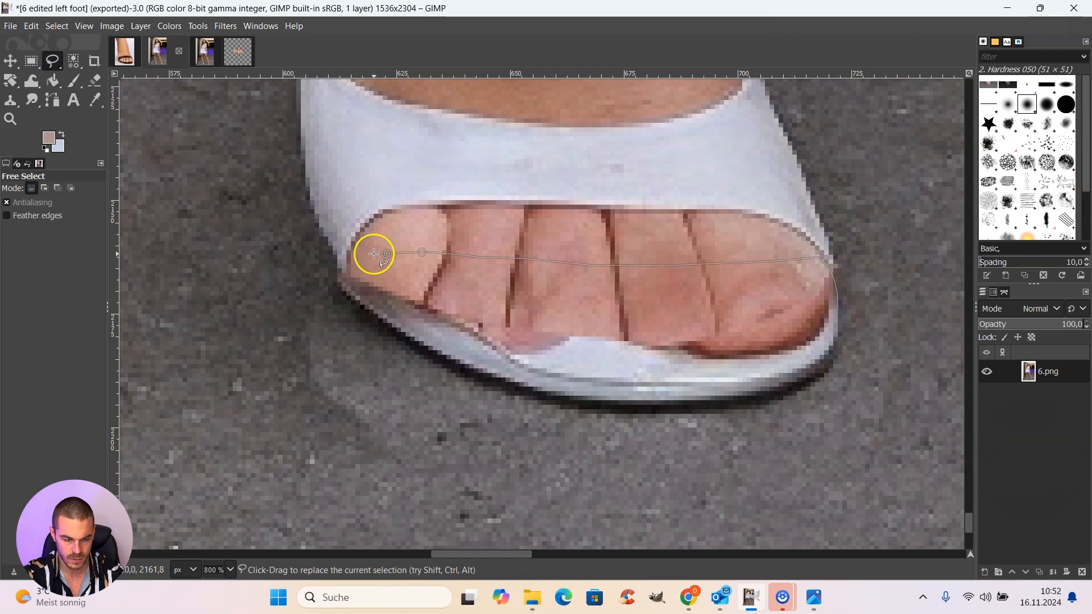
left_click(357, 255)
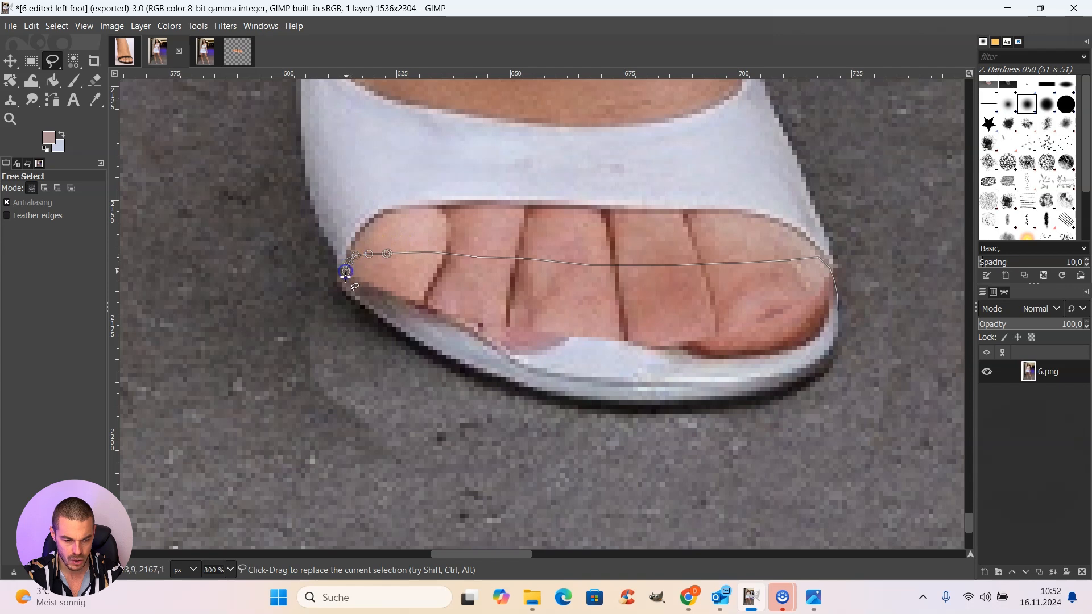
Step: Continue the outline along the inner edge of the sole rim back to its start beside the big toe, closing the selection
left_click_drag(360, 294, 424, 336)
left_click(460, 353)
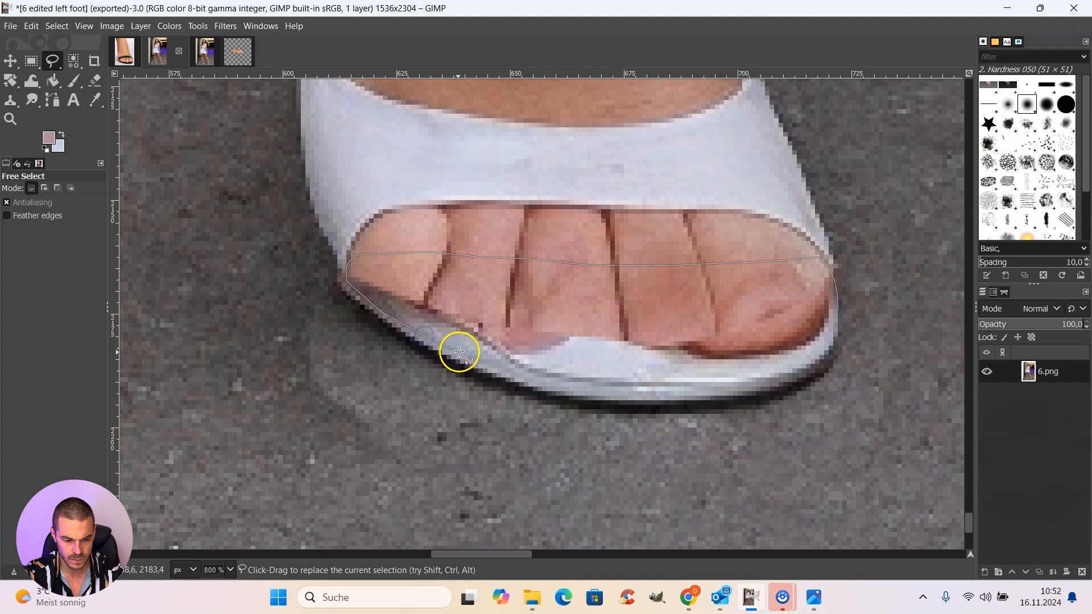
left_click(494, 366)
left_click(519, 371)
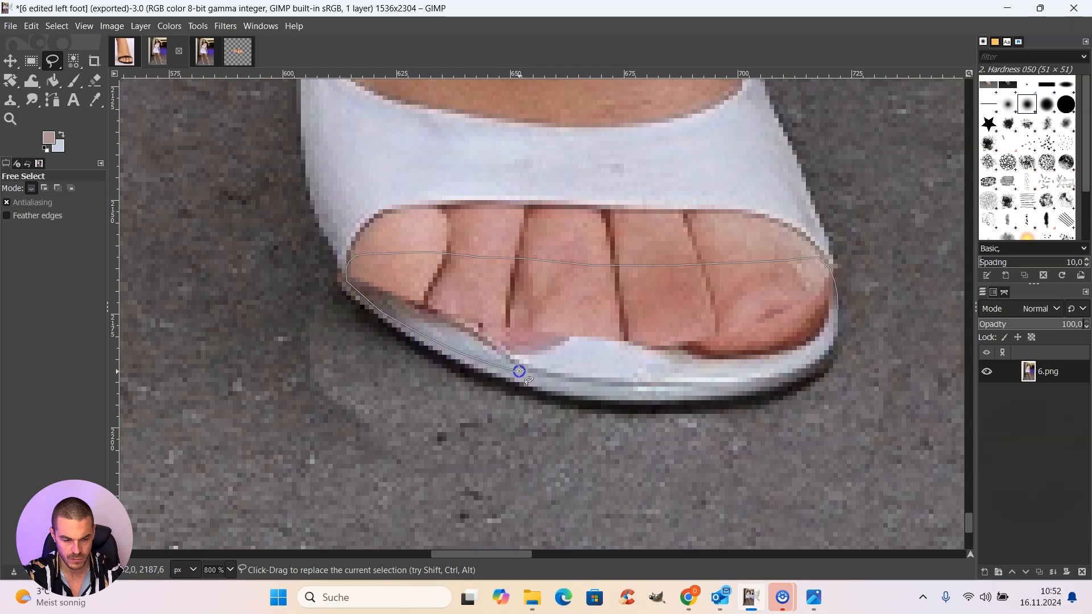
left_click(575, 377)
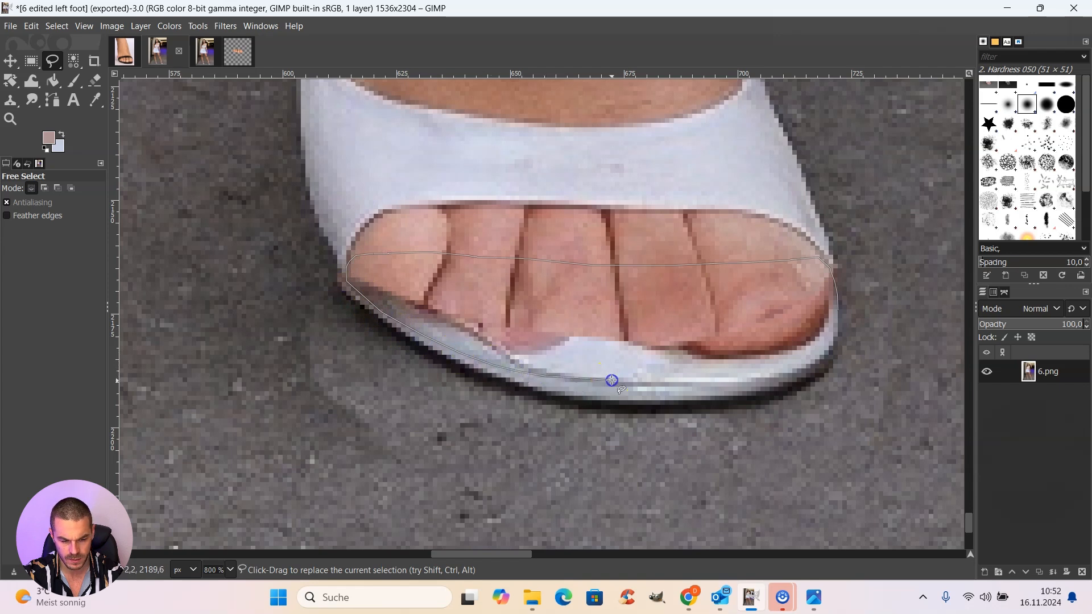
left_click(654, 383)
left_click(745, 381)
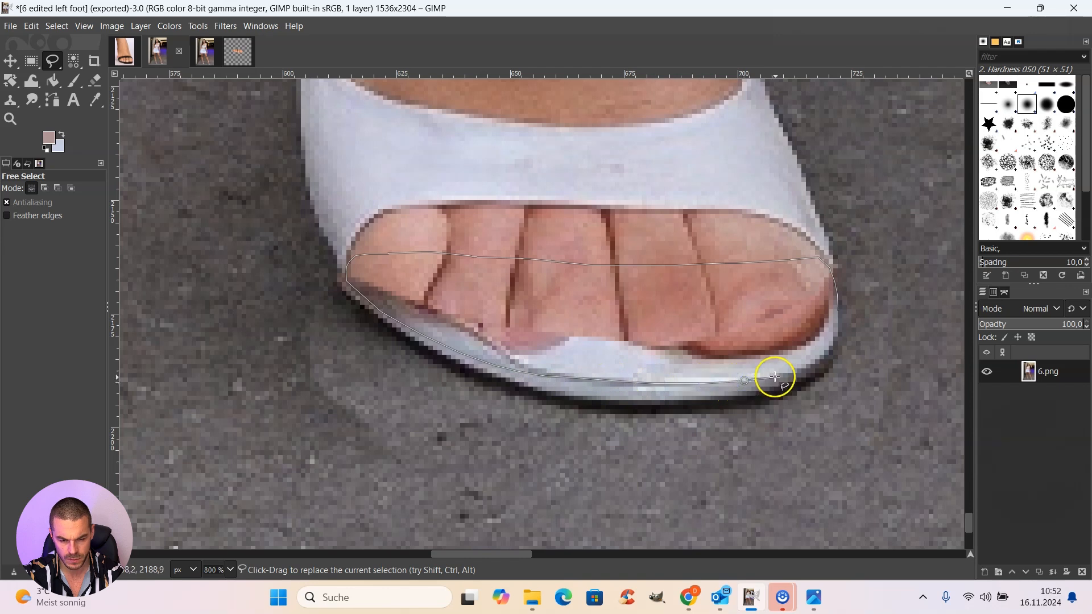
left_click(799, 370)
left_click(833, 338)
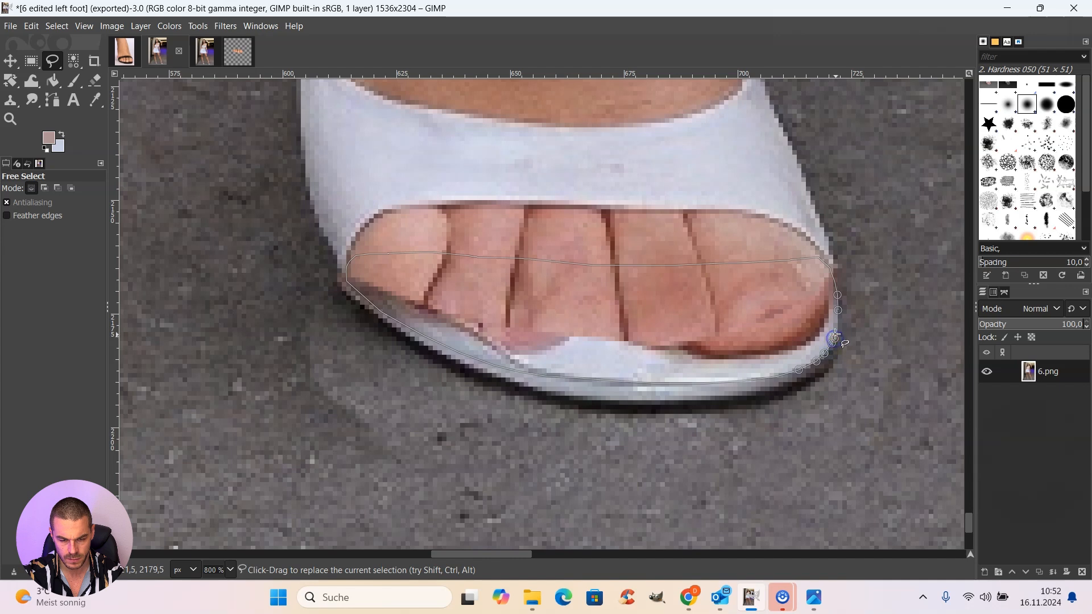
left_click(838, 311)
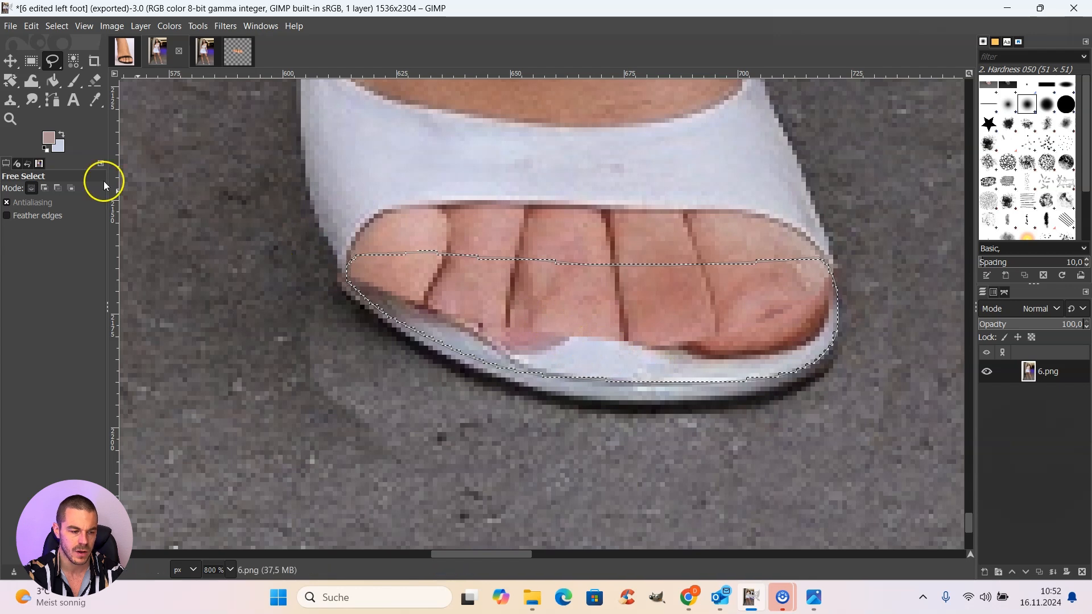
Step: Set the background colour to the light shoe tone ccd0e2, sampled from the white insole below the toes
left_click(58, 147)
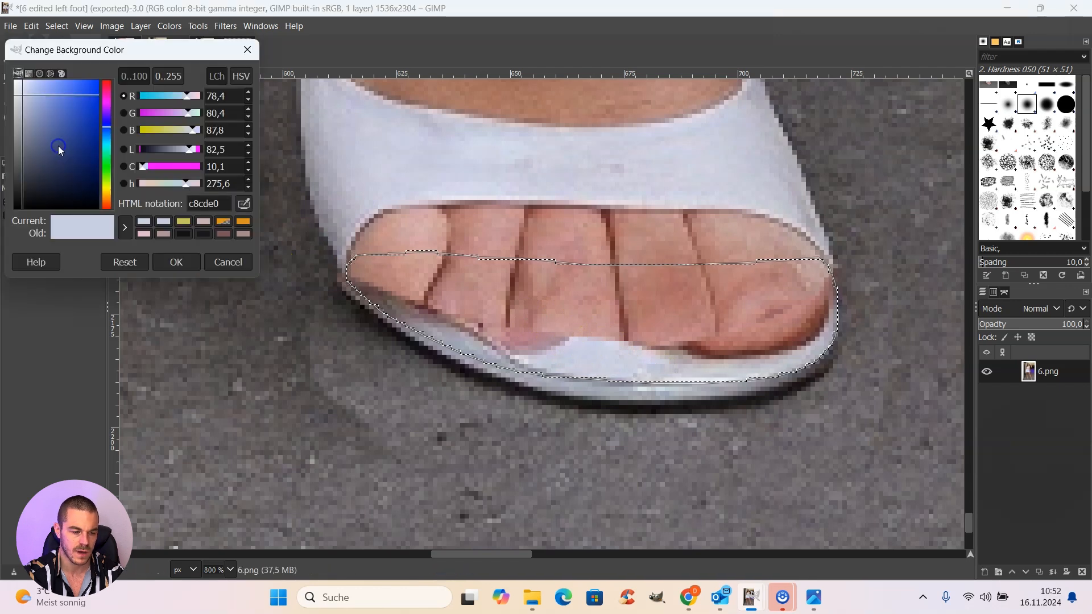
left_click(244, 203)
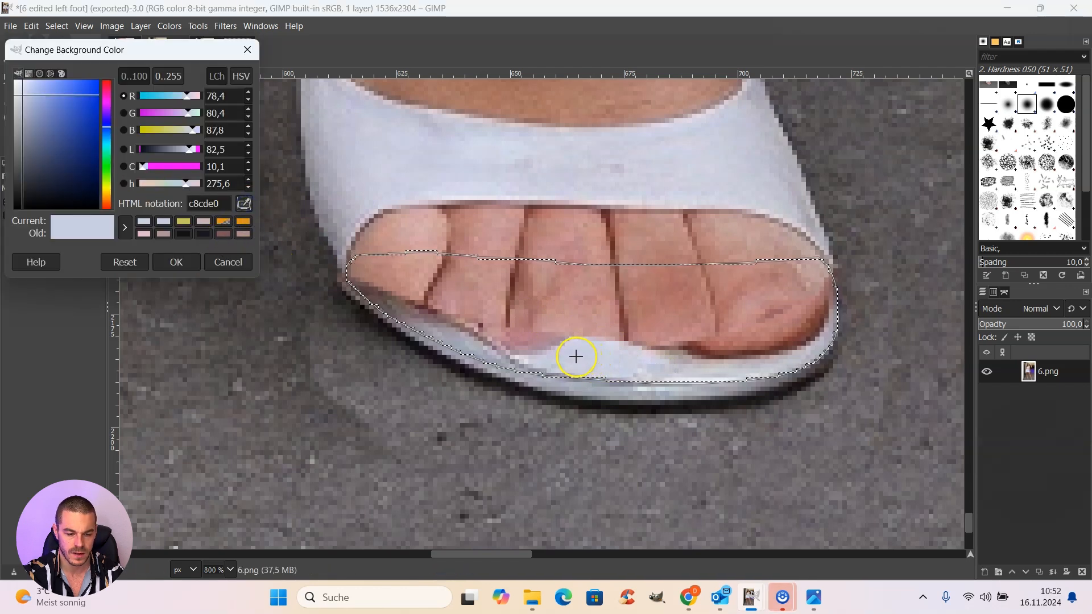
left_click(575, 356)
left_click(183, 262)
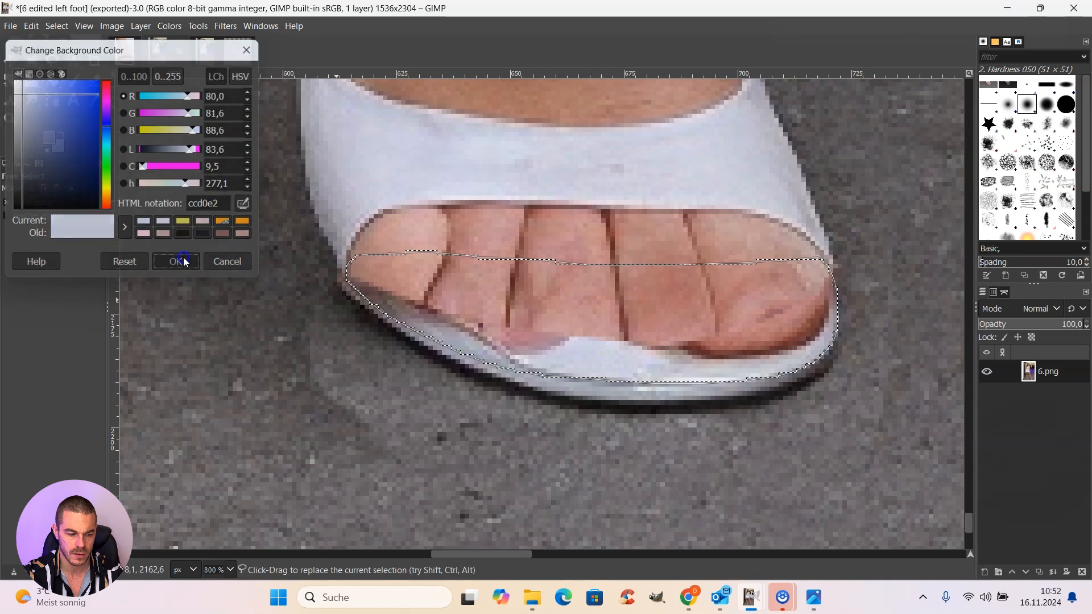
Step: Fill the outlined lower toe area with the background colour and clear the selection
left_click_drag(59, 146, 474, 297)
left_click_drag(591, 319, 588, 317)
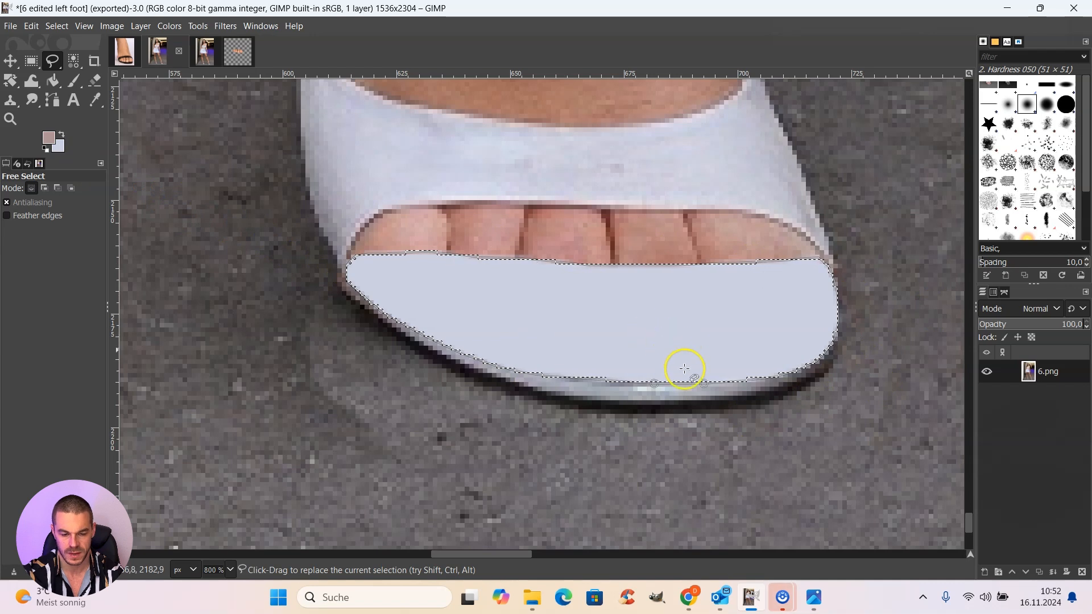
left_click(63, 31)
left_click(74, 56)
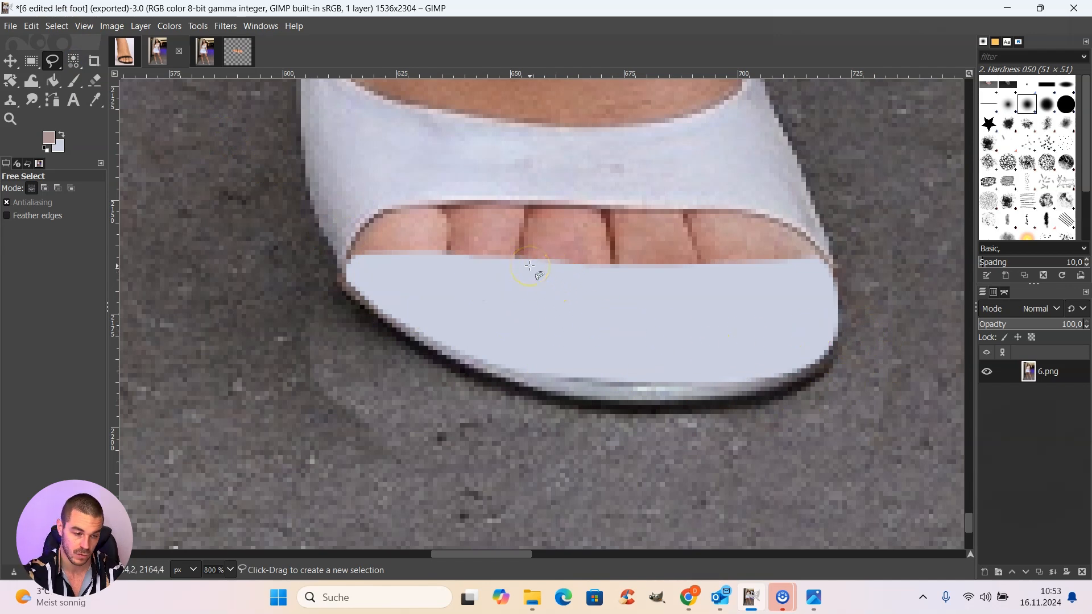
Step: In the reference foot screenshot at 400% zoom, begin a Free Select outline along the toes' upper edge under the black strap
left_click(129, 52)
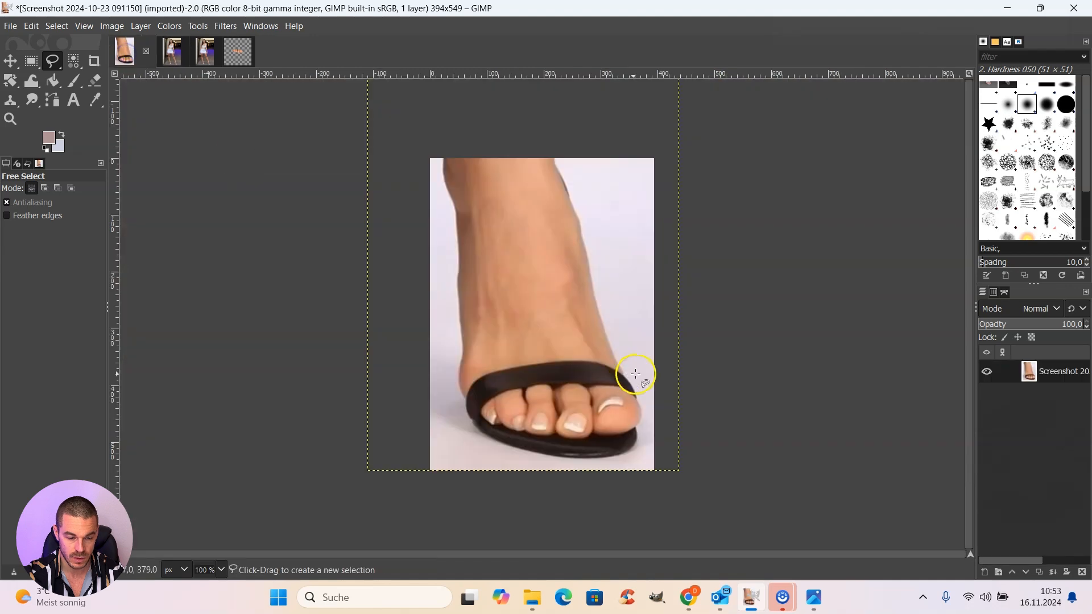
left_click(216, 573)
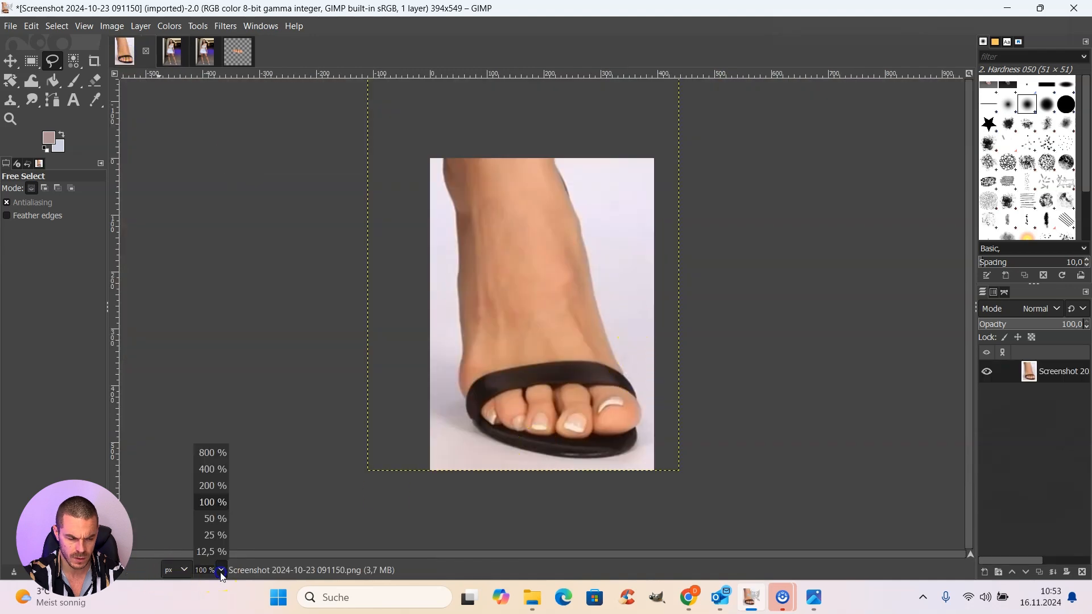
left_click(212, 470)
scroll(287, 443, "down", 5)
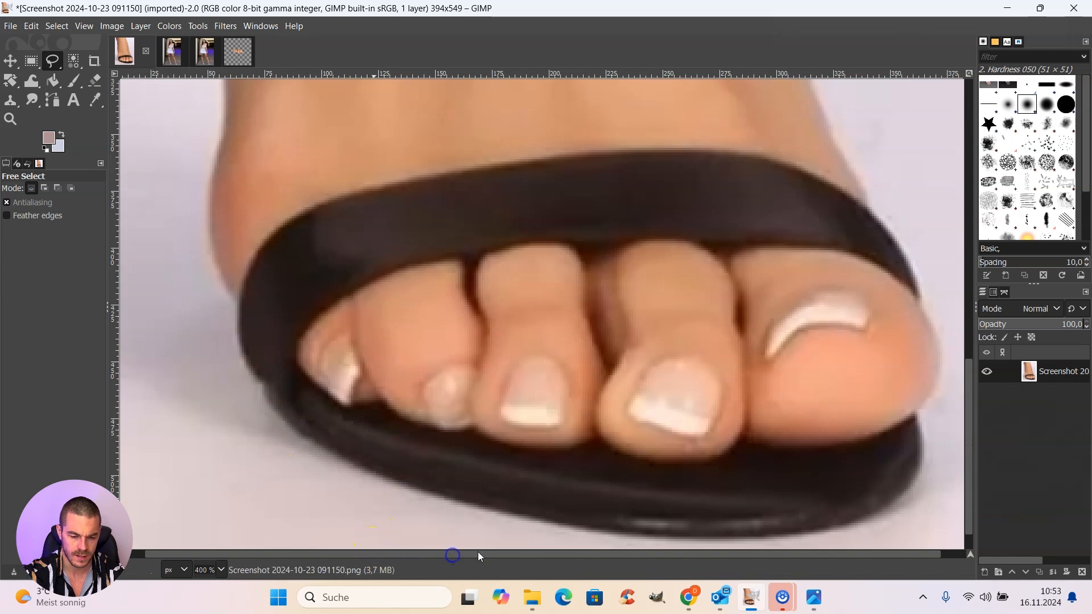
left_click(303, 342)
left_click(382, 278)
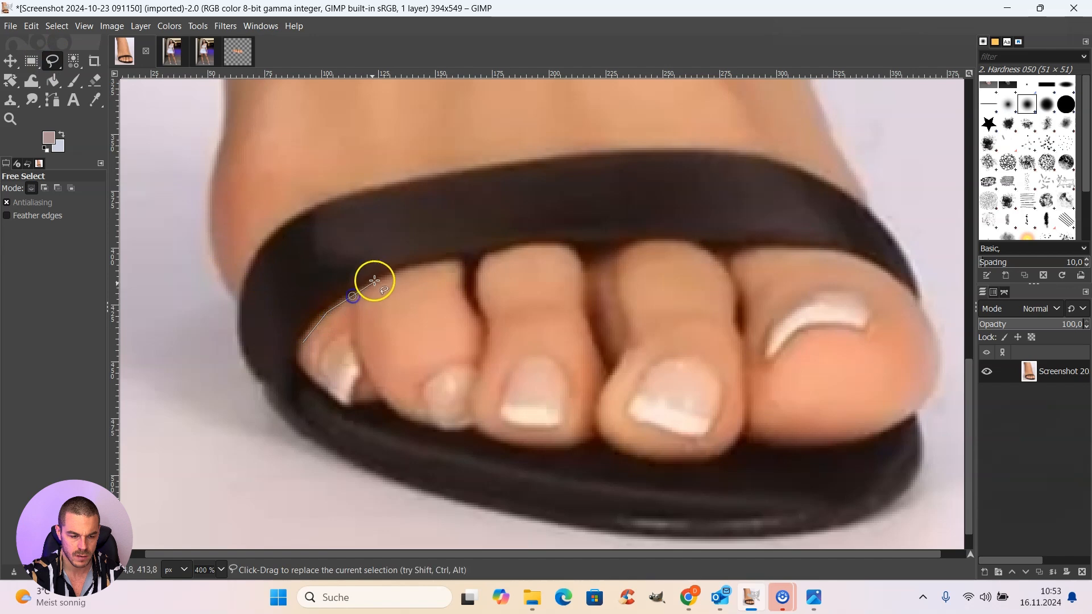
left_click(426, 266)
left_click(476, 256)
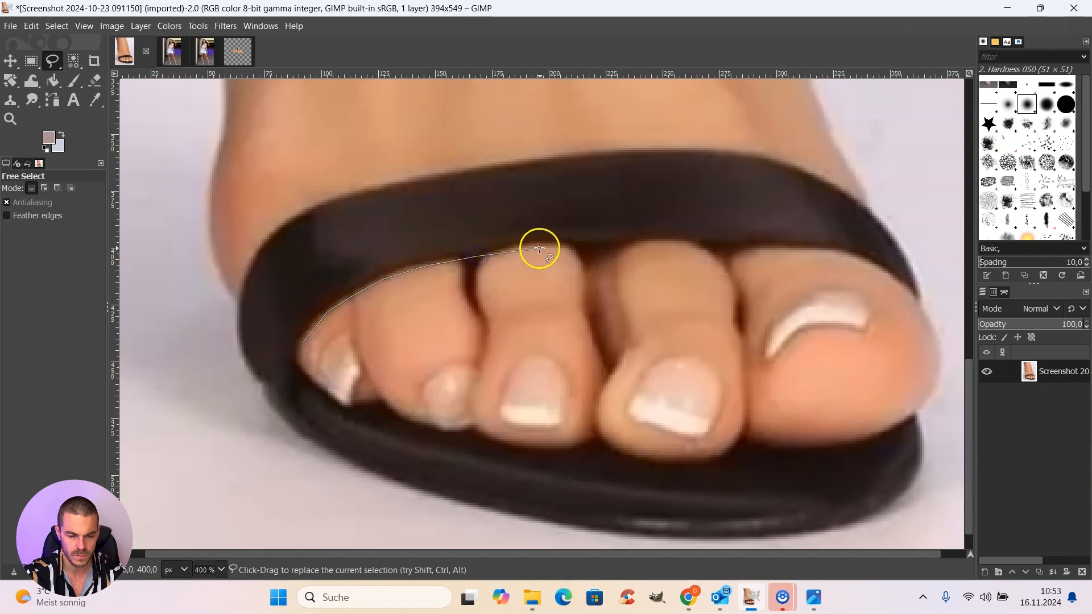
left_click(590, 246)
left_click(644, 249)
left_click(698, 244)
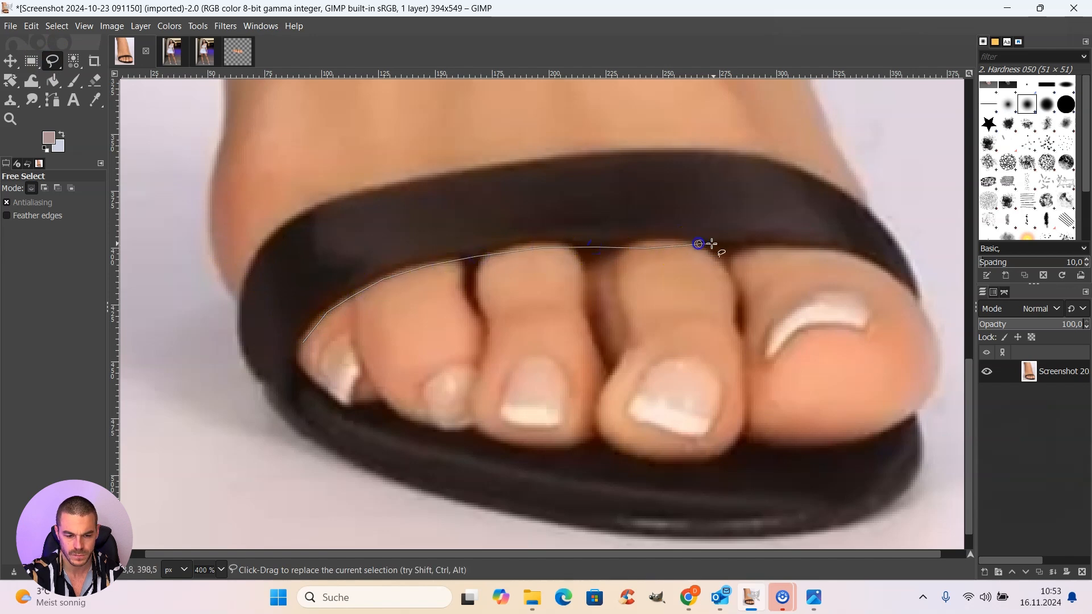
left_click(750, 247)
left_click(832, 254)
left_click(888, 275)
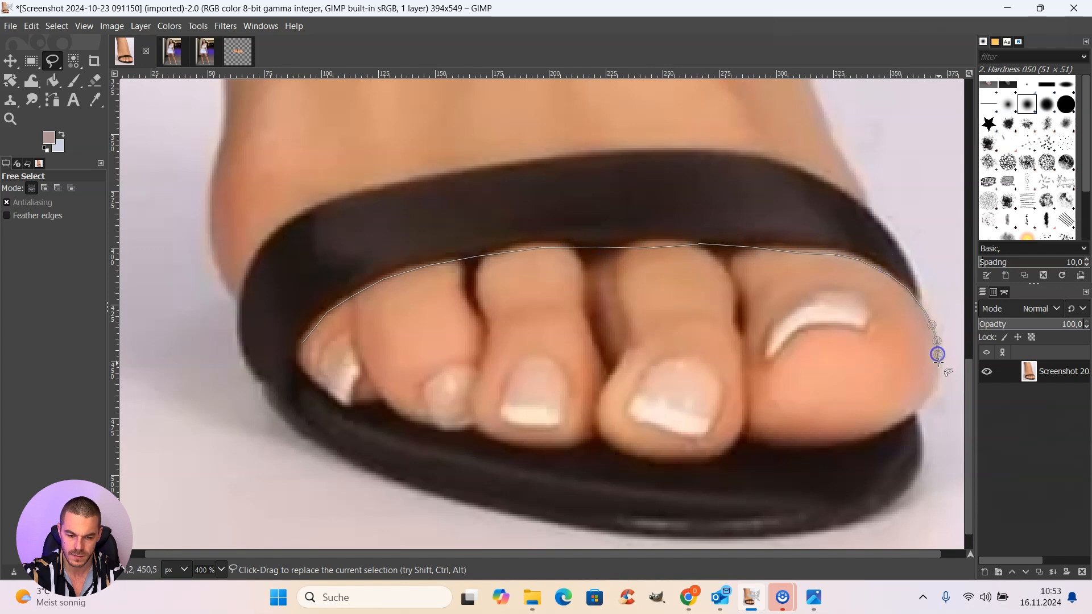
Step: Continue the outline around the big toe and beneath all toe tips back to its start, and copy the enclosed toes
left_click_drag(933, 392, 905, 418)
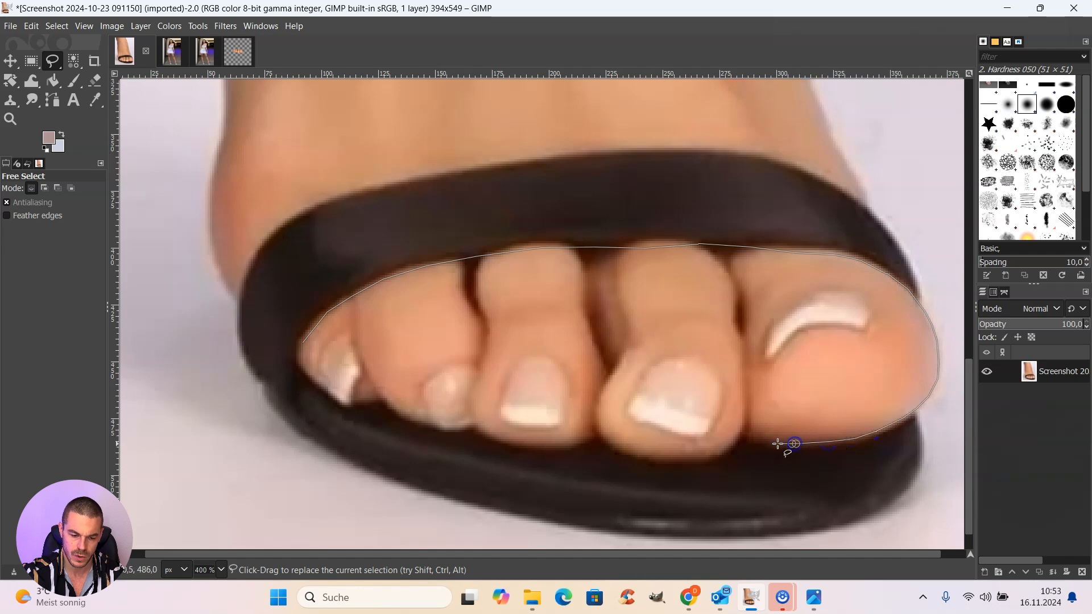
mouse_move(744, 435)
left_mouse_down()
mouse_move(631, 457)
mouse_move(591, 434)
mouse_move(534, 442)
mouse_move(391, 404)
left_mouse_up()
left_click(384, 396)
left_click(371, 392)
left_click(345, 400)
left_click(317, 381)
left_click(301, 368)
left_click(300, 355)
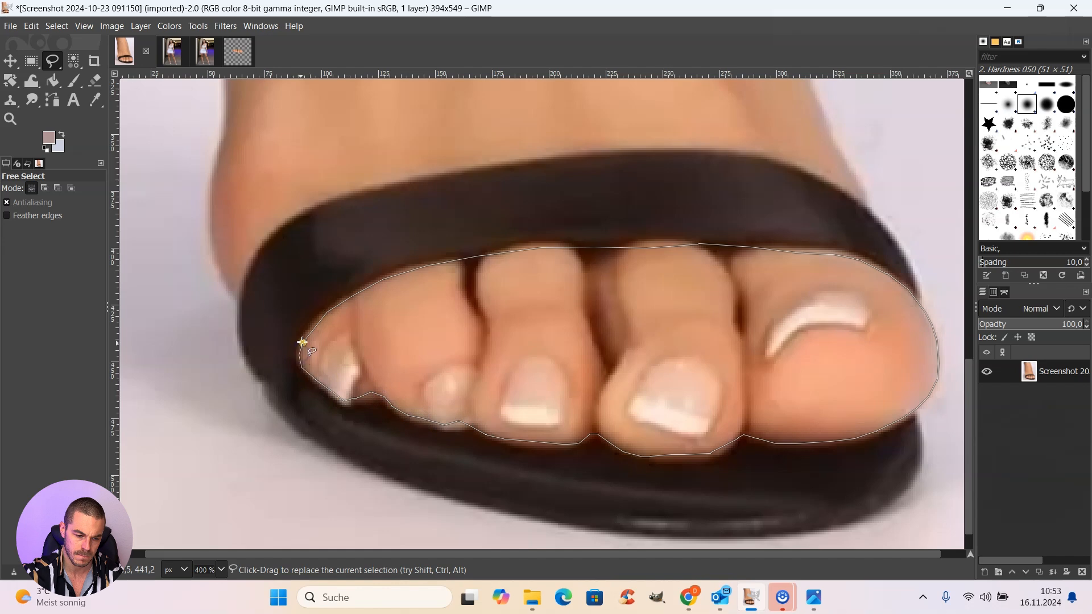
left_click(303, 343)
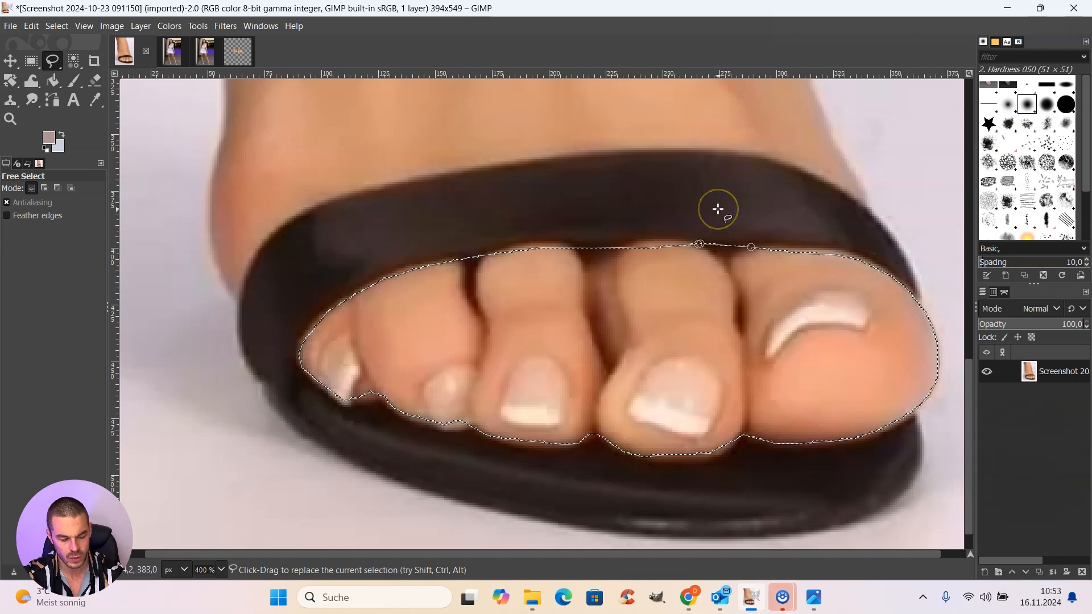
key("ctrl+c")
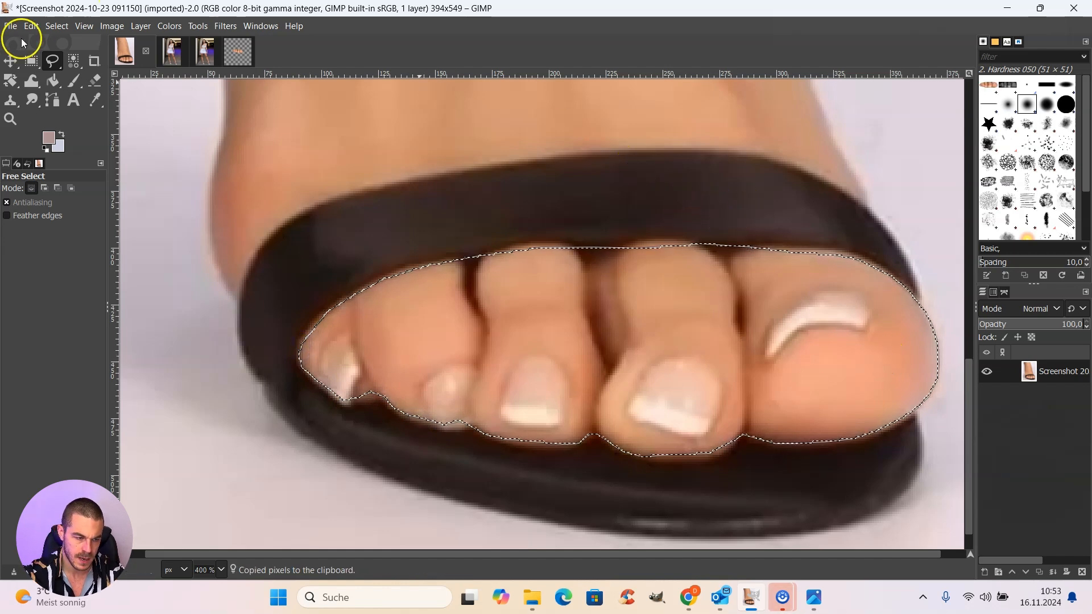
Step: Create a new 394 × 549 px image filled with transparency
left_click(10, 27)
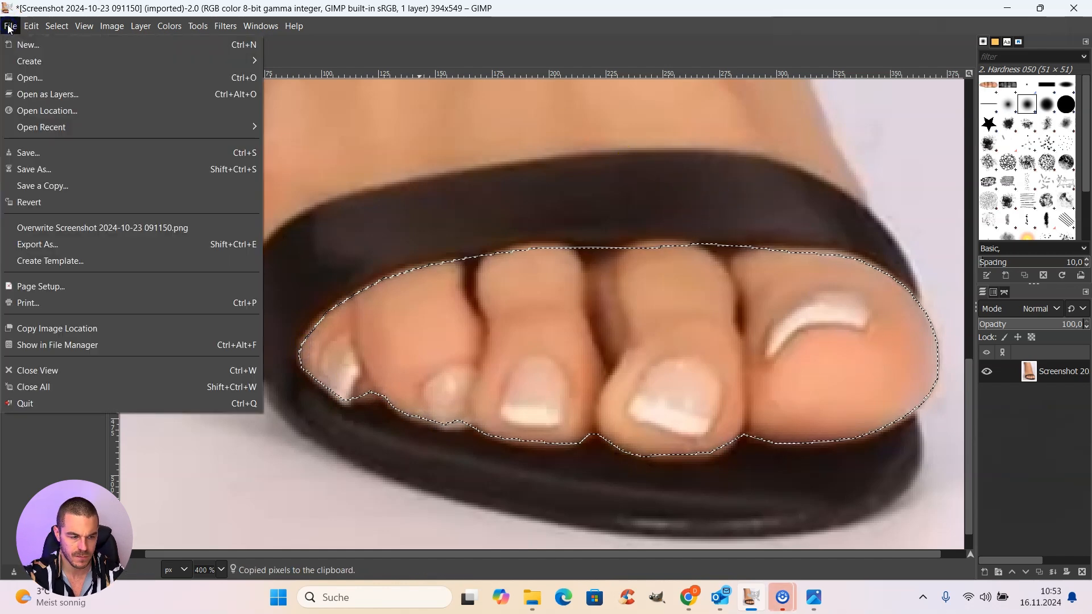
left_click(31, 46)
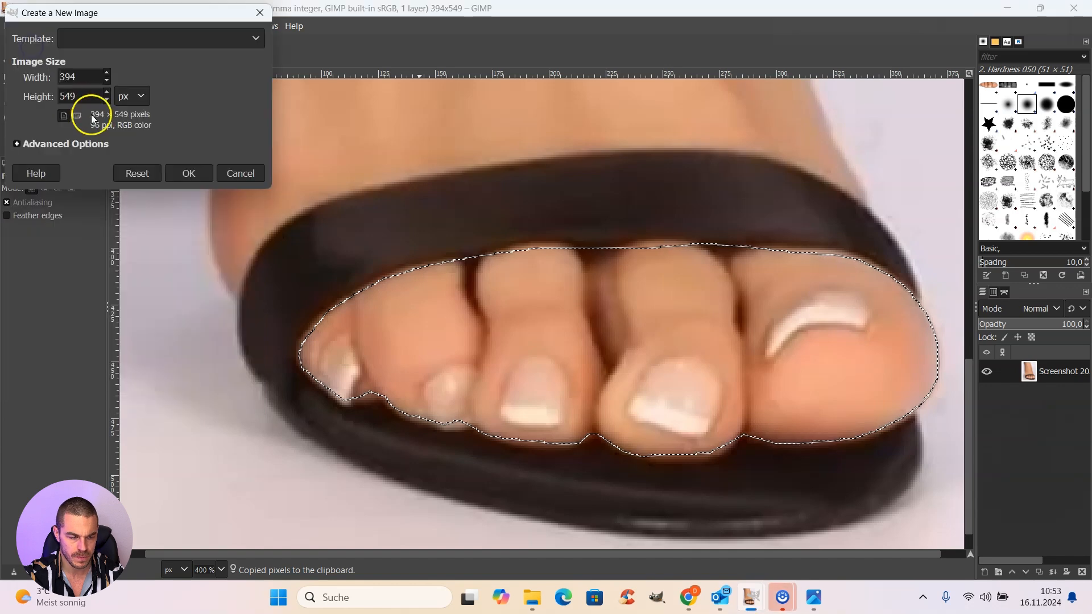
left_click(16, 144)
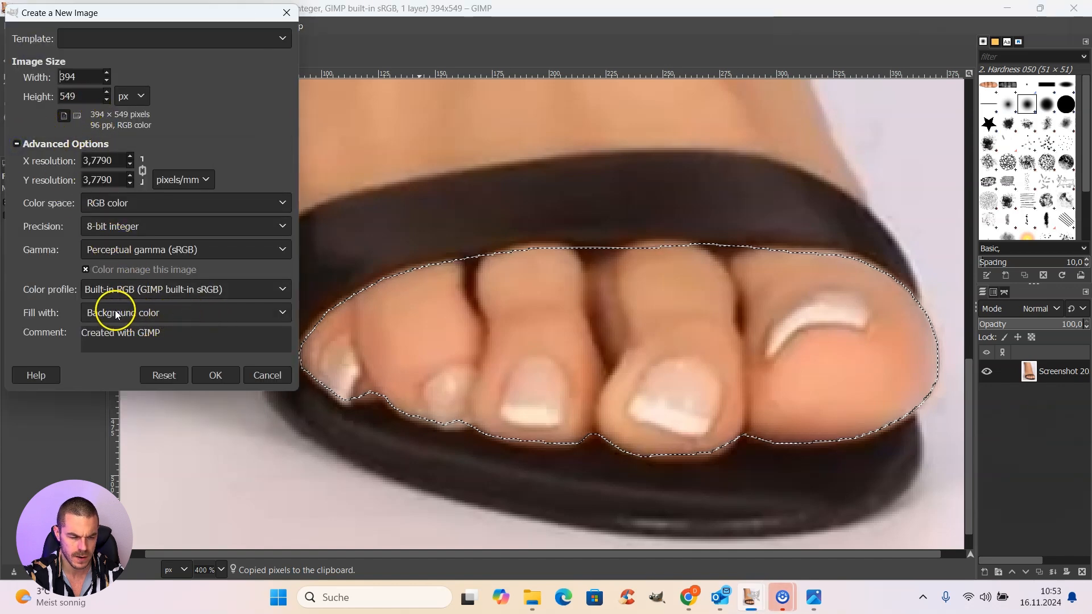
left_click(227, 313)
left_click(159, 380)
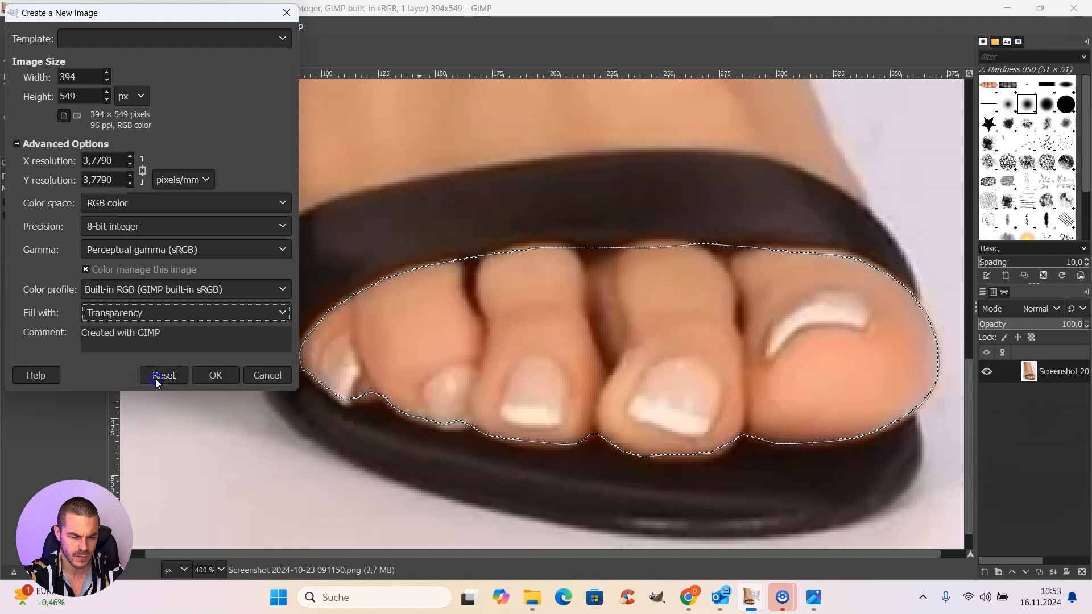
left_click(207, 379)
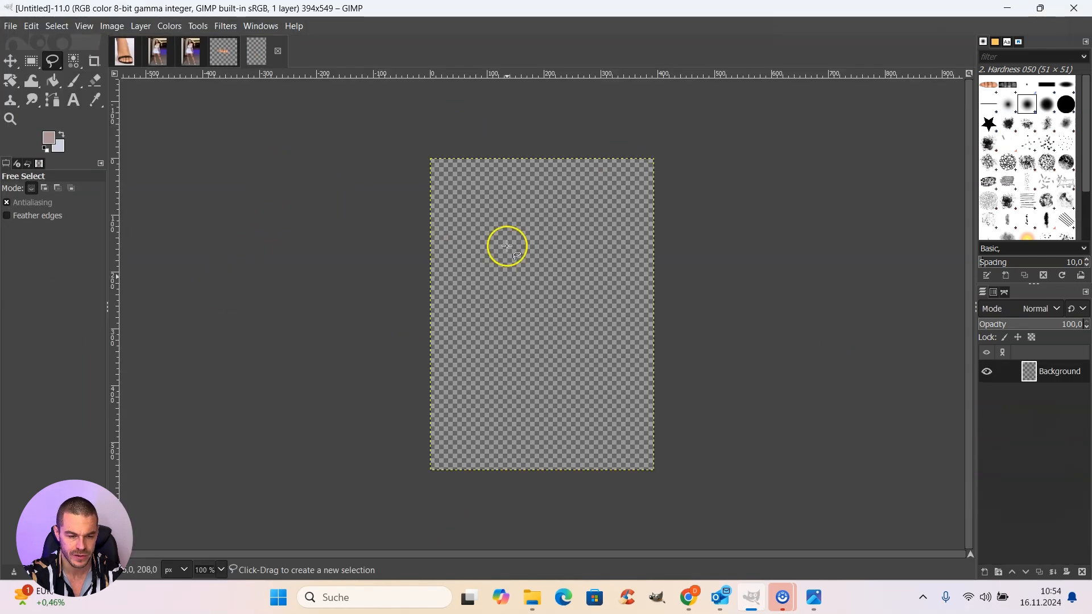
Step: Paste the copied toes into the new transparent image and anchor them to its background layer
key("ctrl")
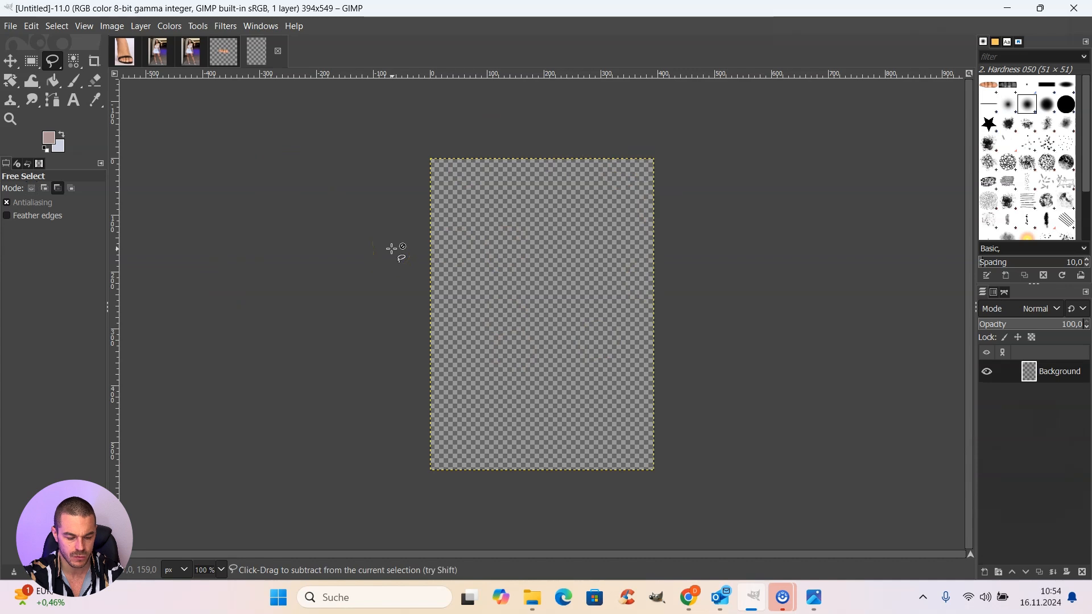
key("ctrl+v")
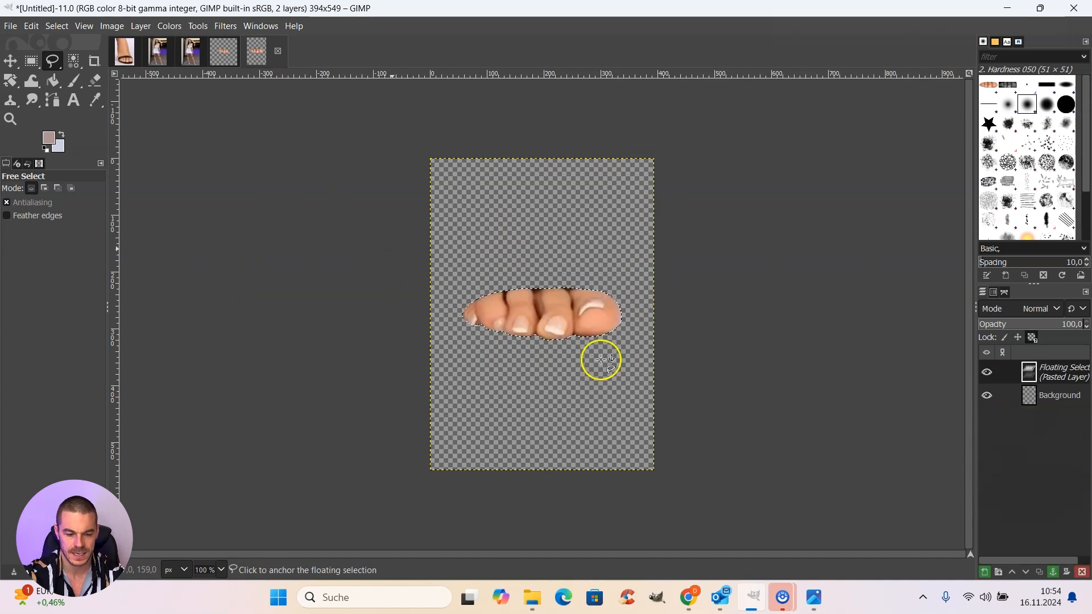
left_click(1058, 578)
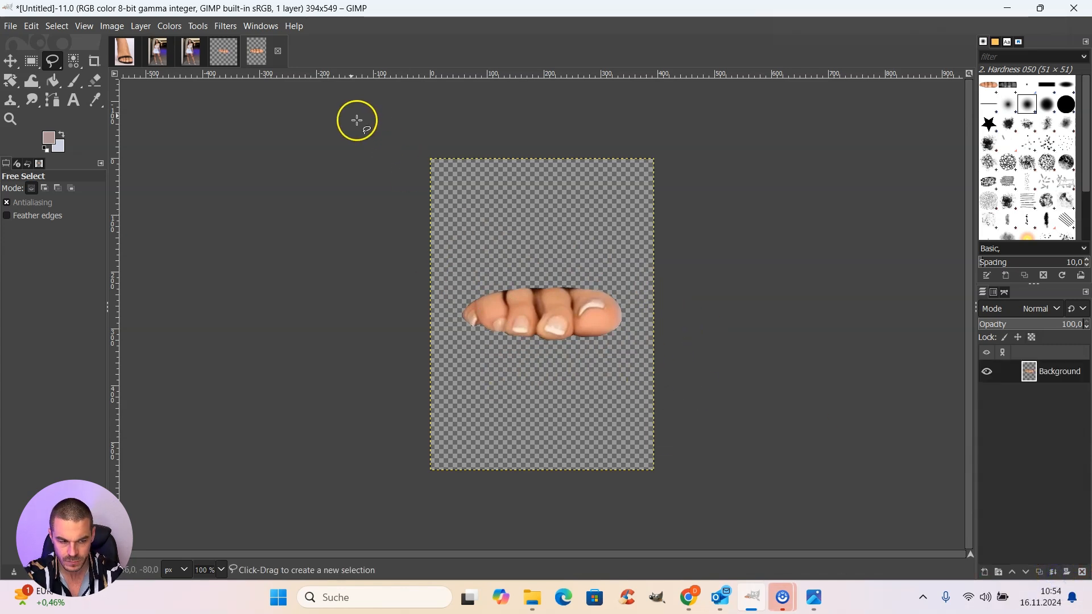
Step: In the edited left foot image, start a Free Select outline beside the shoe and trace it along the toes' upper edge beneath the white strap
left_click(159, 52)
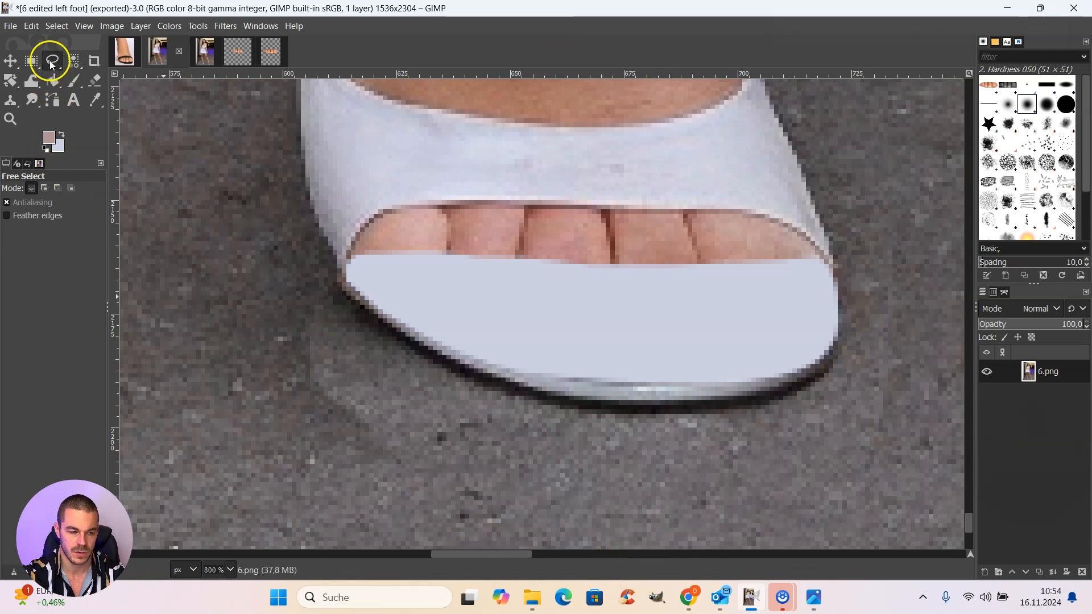
left_click(281, 304)
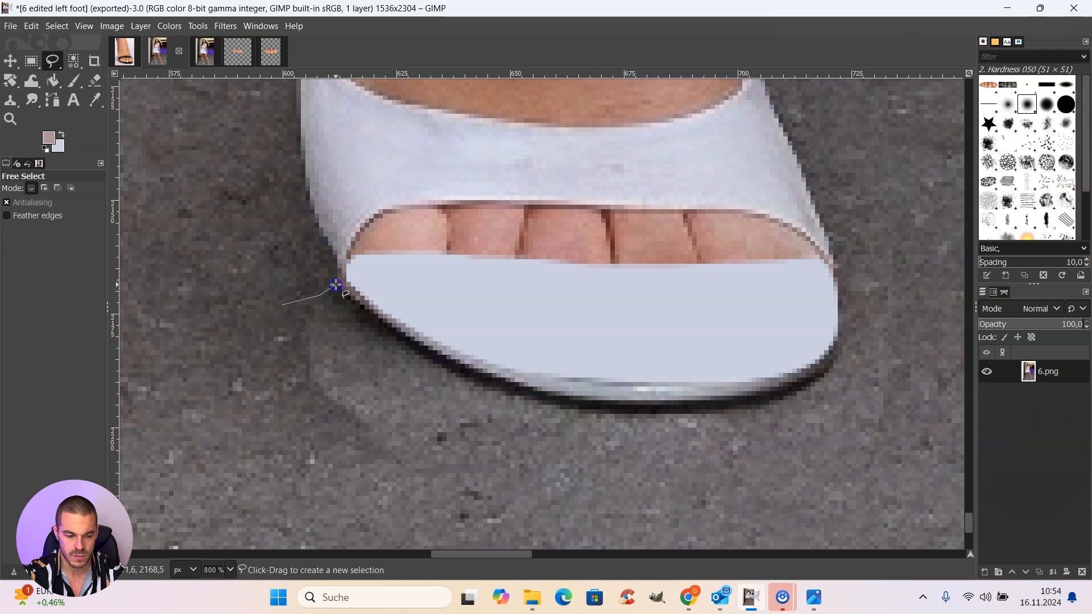
left_click(336, 285)
left_click(352, 246)
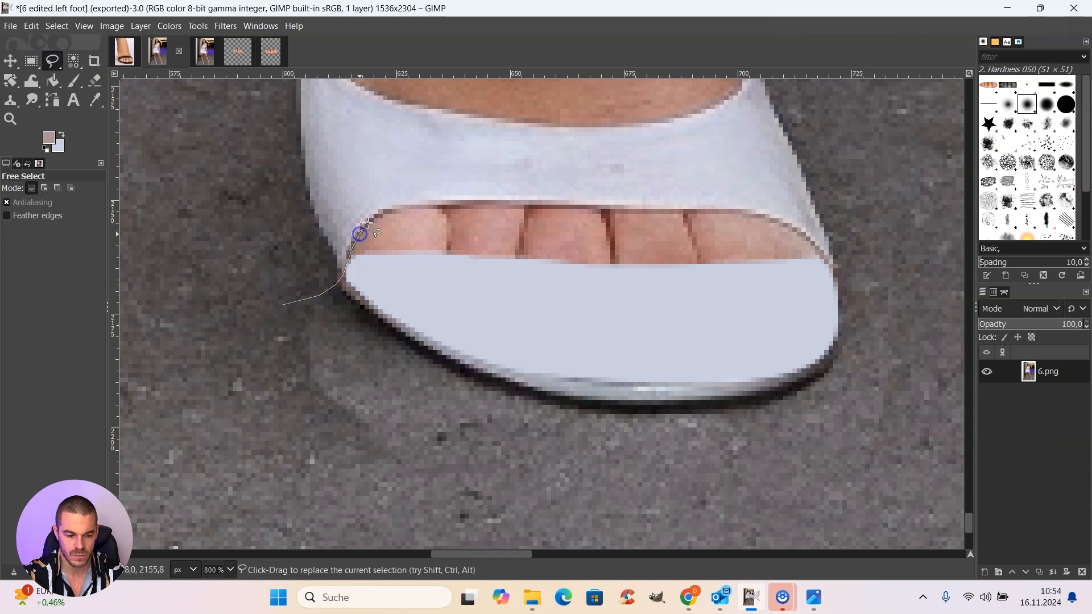
left_click(401, 203)
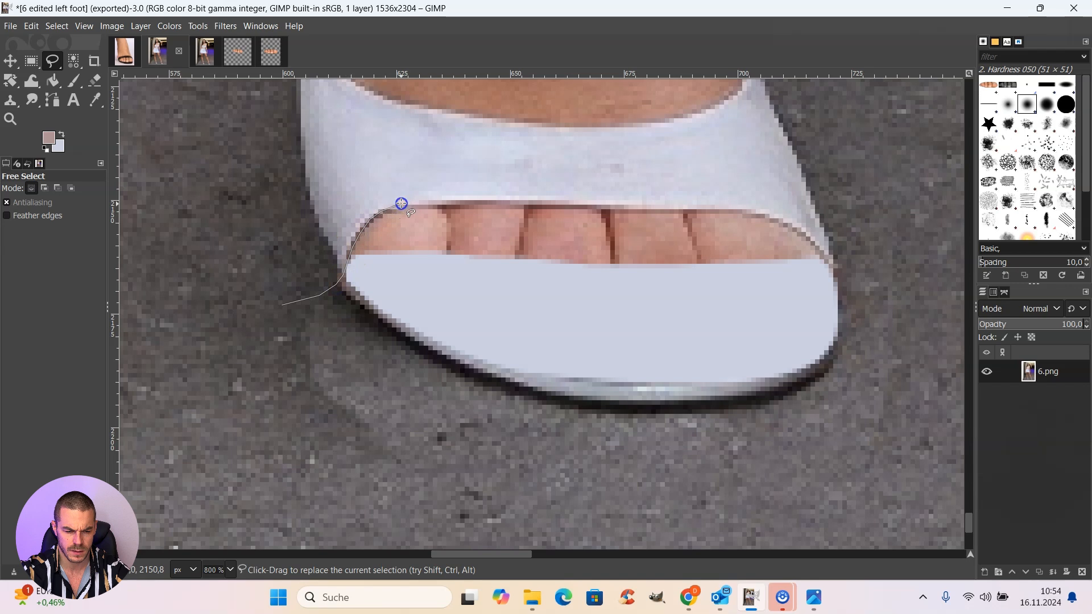
left_click(420, 206)
left_click(464, 203)
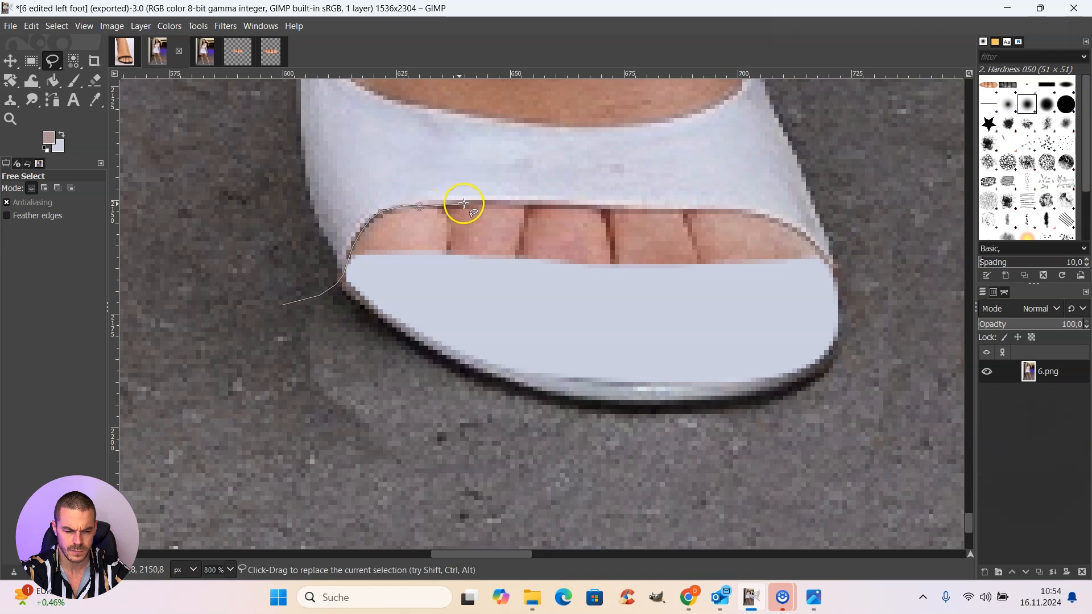
left_click(504, 202)
left_click(544, 204)
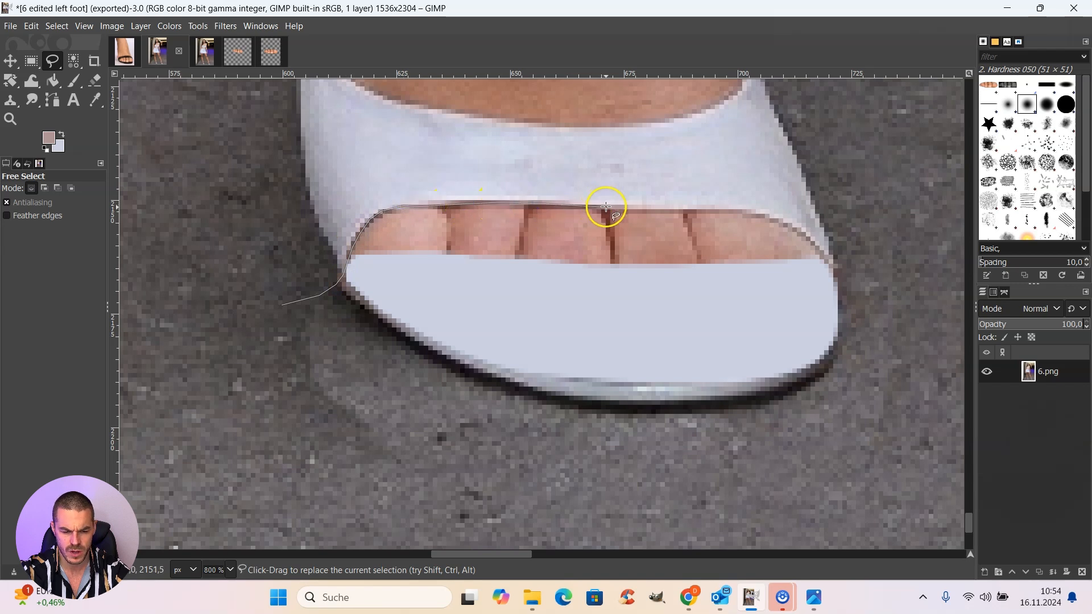
left_click(650, 203)
left_click(692, 208)
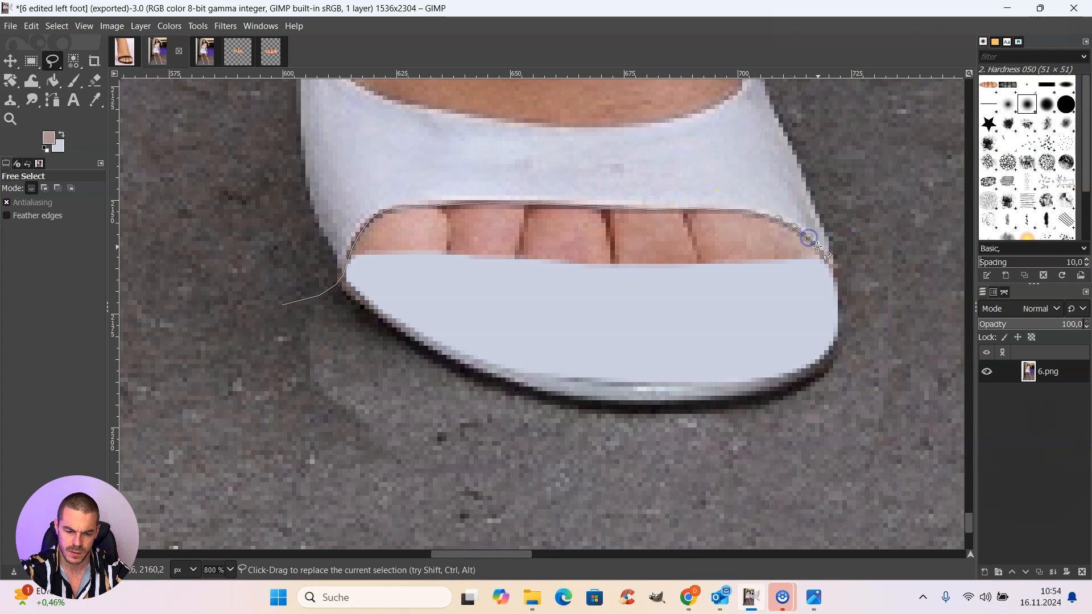
Step: Continue the outline past the far side of the shoe and in a wide loop over the pavement below, closing it at its start
left_click(838, 280)
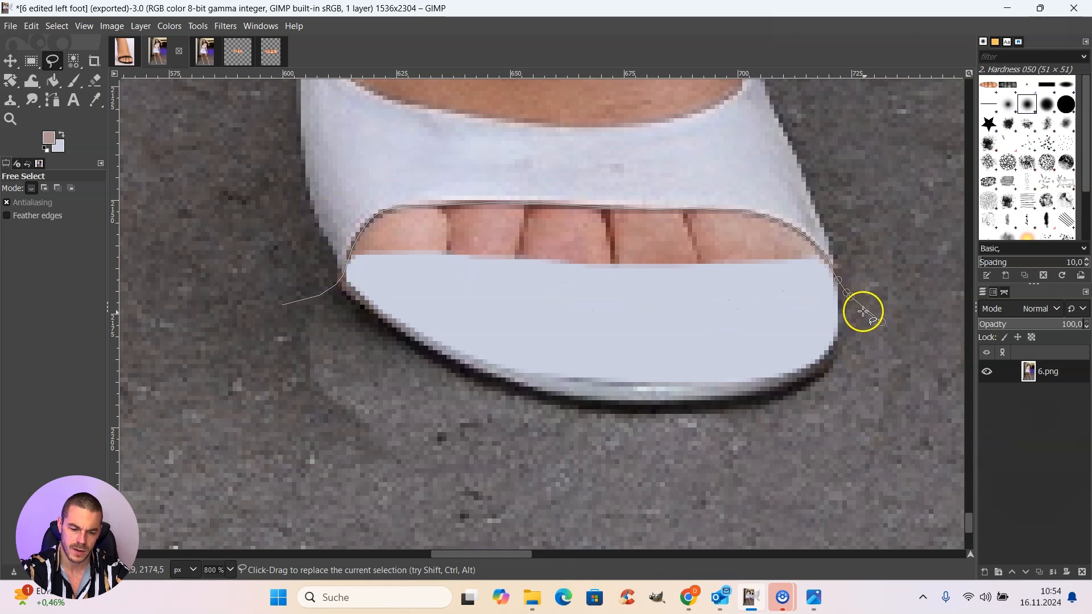
mouse_move(906, 420)
left_mouse_down()
mouse_move(875, 478)
mouse_move(791, 519)
mouse_move(448, 522)
mouse_move(279, 478)
mouse_move(251, 442)
mouse_move(245, 375)
left_mouse_up()
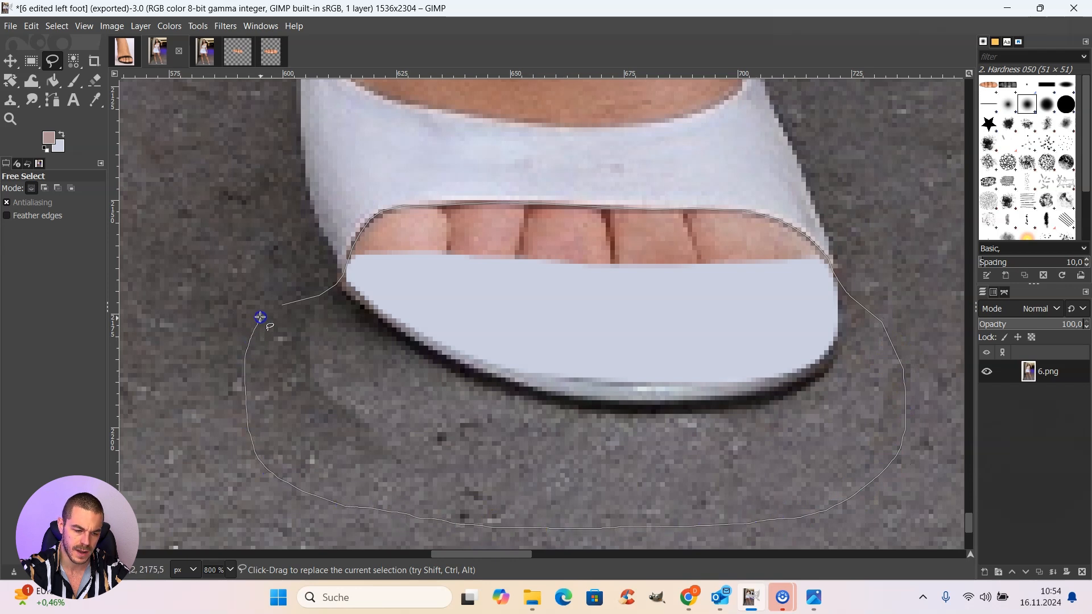
left_click(280, 305)
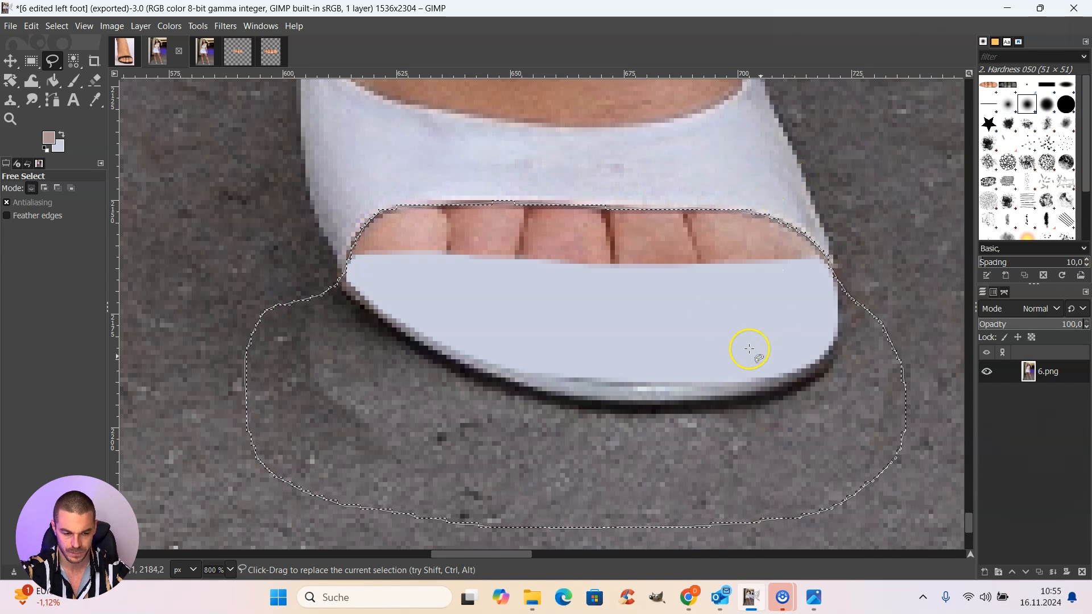
Step: In the 394 × 549 px transparent image, select a 364 × 290 px rectangle around the toes and copy it
left_click(269, 50)
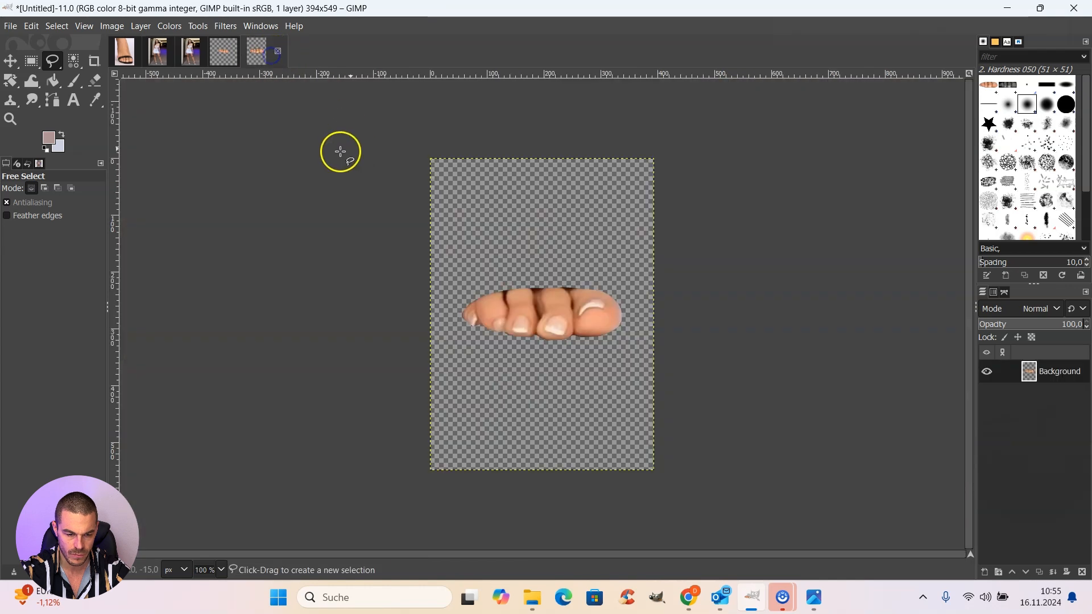
left_click(31, 61)
mouse_move(443, 217)
left_mouse_down()
mouse_move(619, 370)
mouse_move(650, 381)
left_mouse_up()
key("ctrl+c")
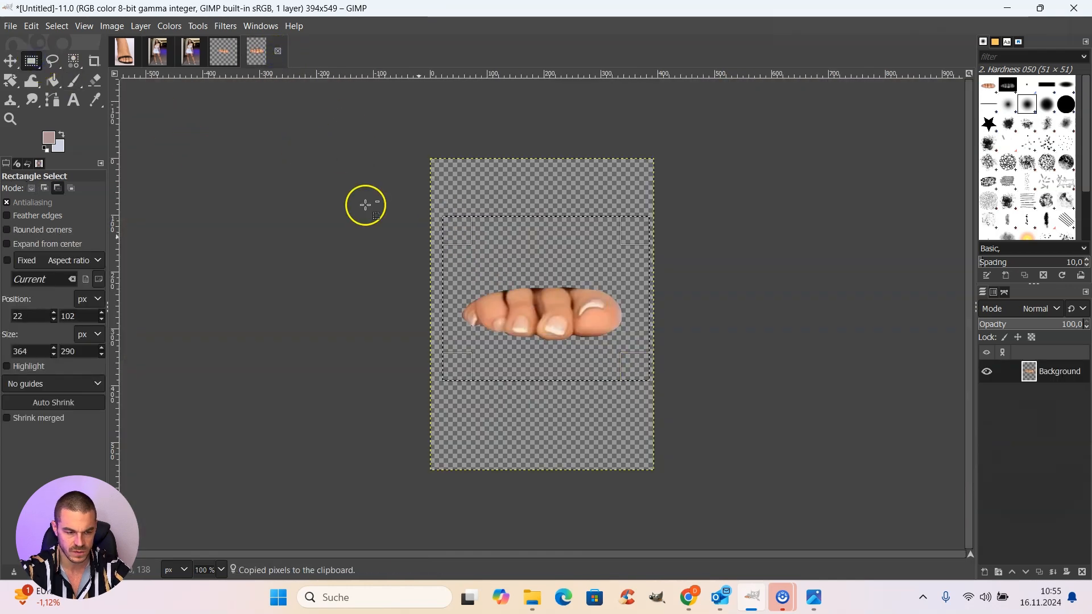
Step: Paste the copied toes into the selection in the left foot image and move them up against the white strap
left_click(155, 56)
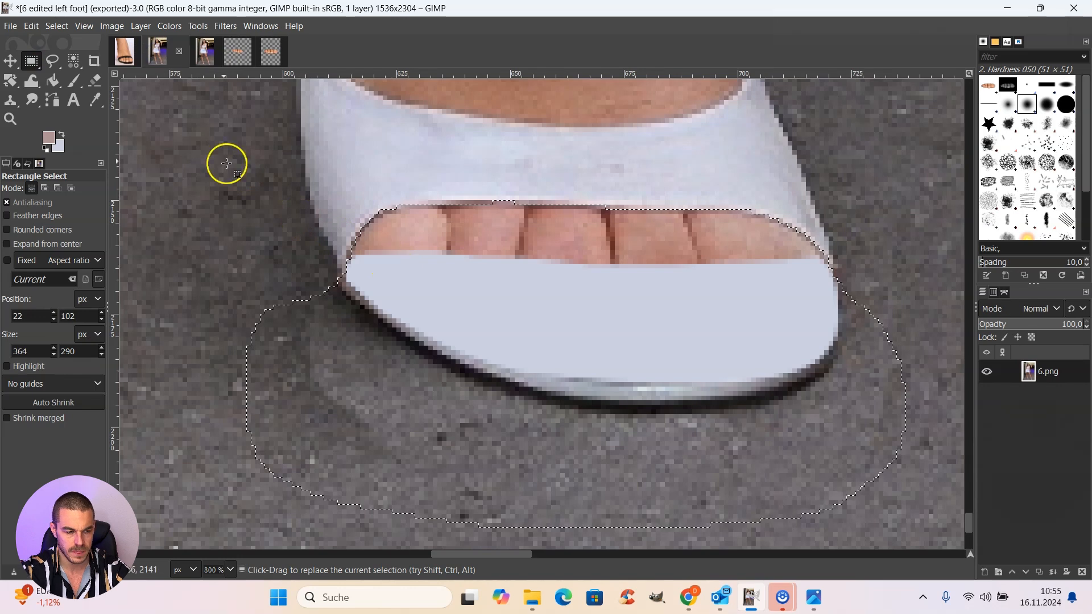
left_click(35, 27)
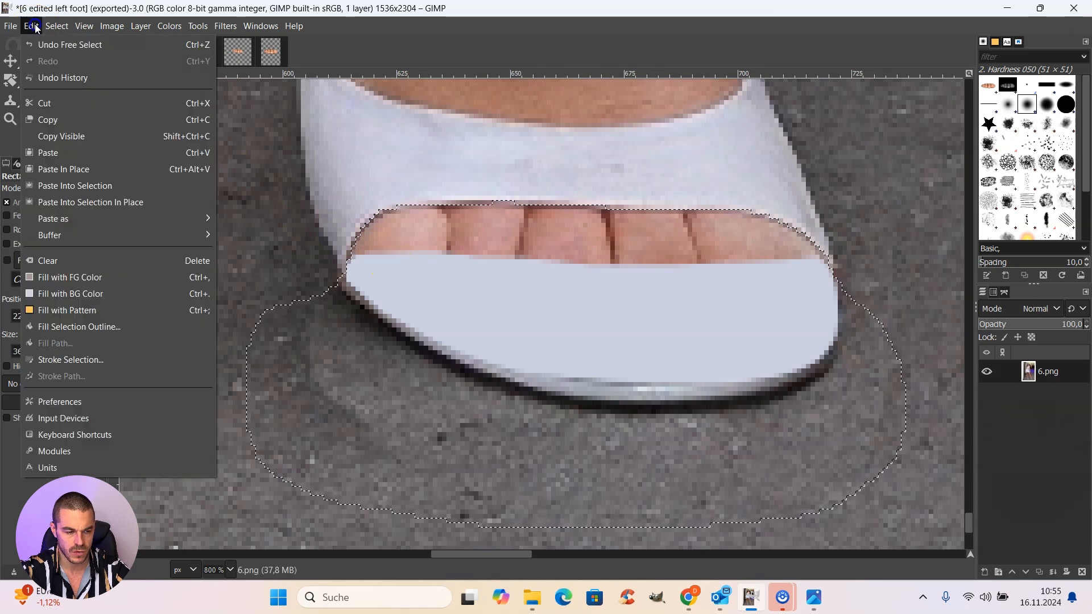
left_click(91, 186)
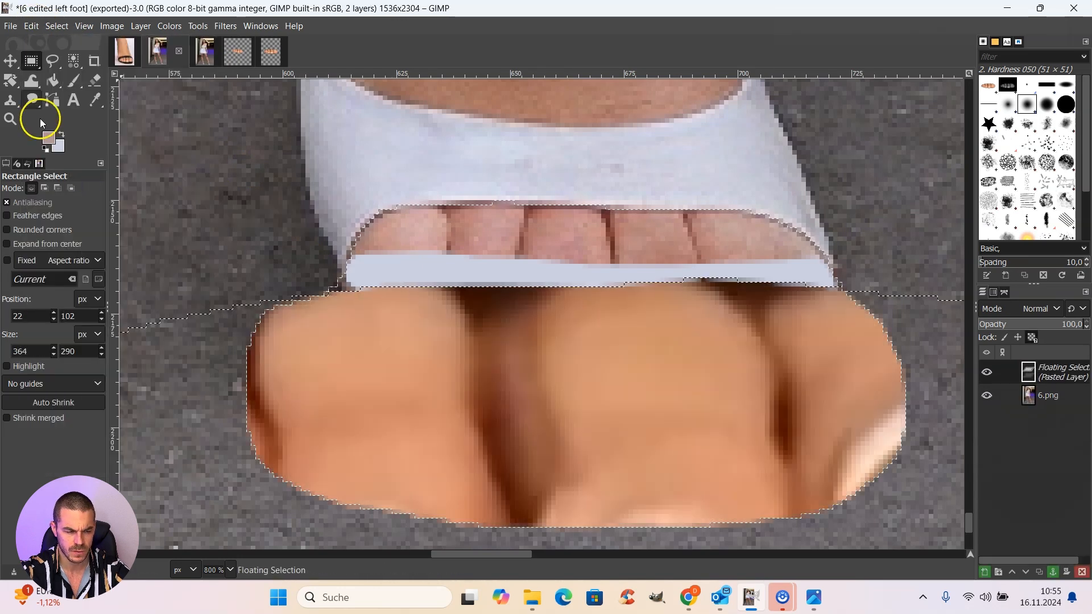
left_click(52, 61)
mouse_move(639, 406)
left_mouse_down()
mouse_move(636, 344)
mouse_move(597, 302)
mouse_move(558, 302)
mouse_move(739, 266)
mouse_move(592, 251)
mouse_move(463, 255)
mouse_move(600, 251)
left_mouse_up()
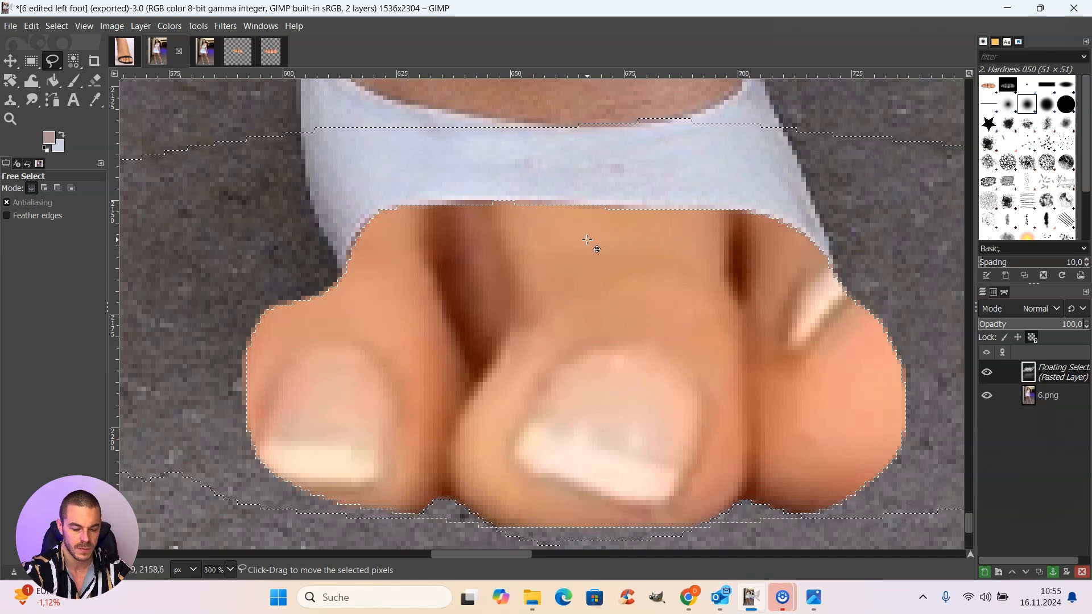
Step: Undo the move and the pasting of the oversized toes in the foot image
key("ctrl")
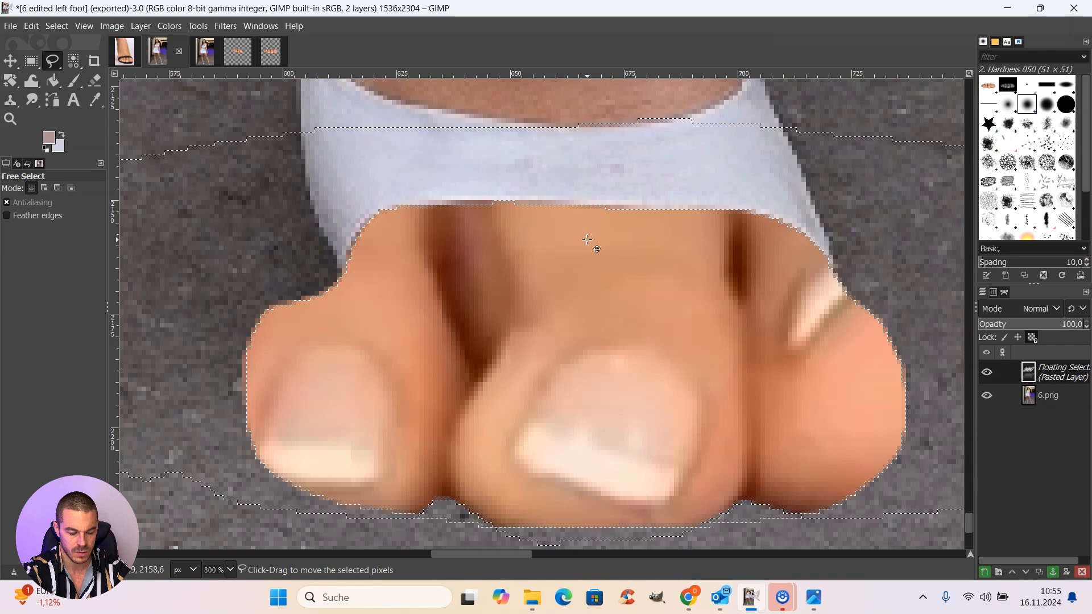
key("ctrl+z")
key("ctrl+z")
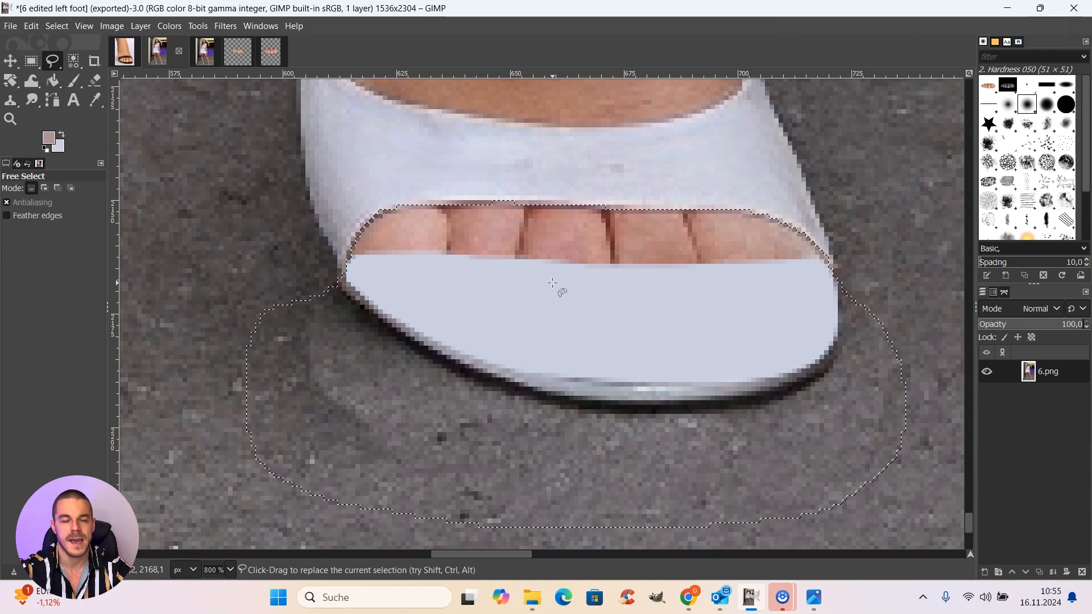
Step: Return to the 394 × 549 px transparent image, cut the selected toes and paste them back as a floating selection
left_click(248, 54)
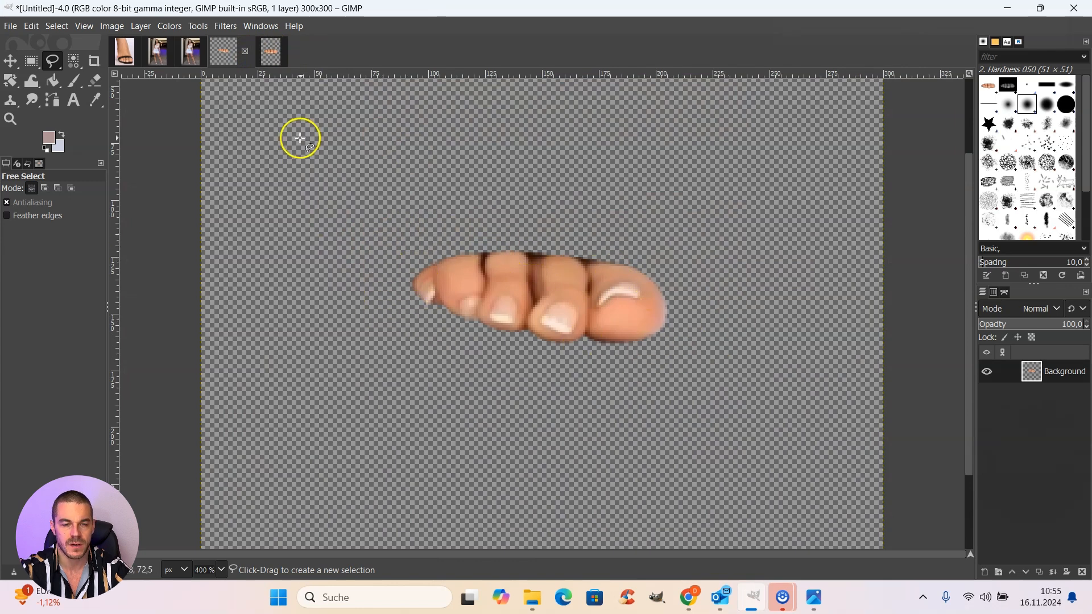
left_click(270, 55)
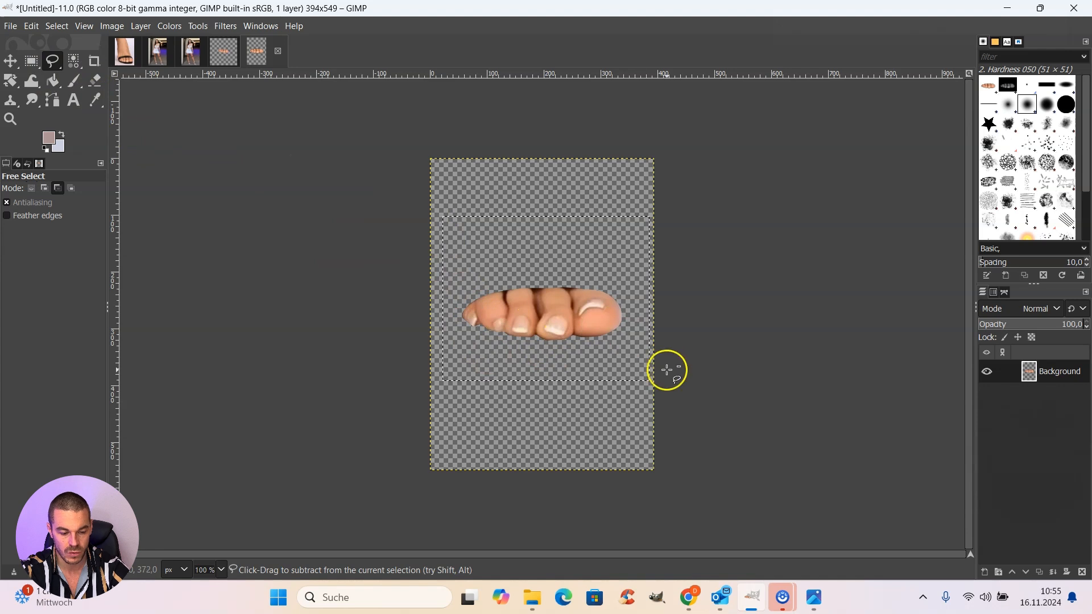
key("ctrl+x")
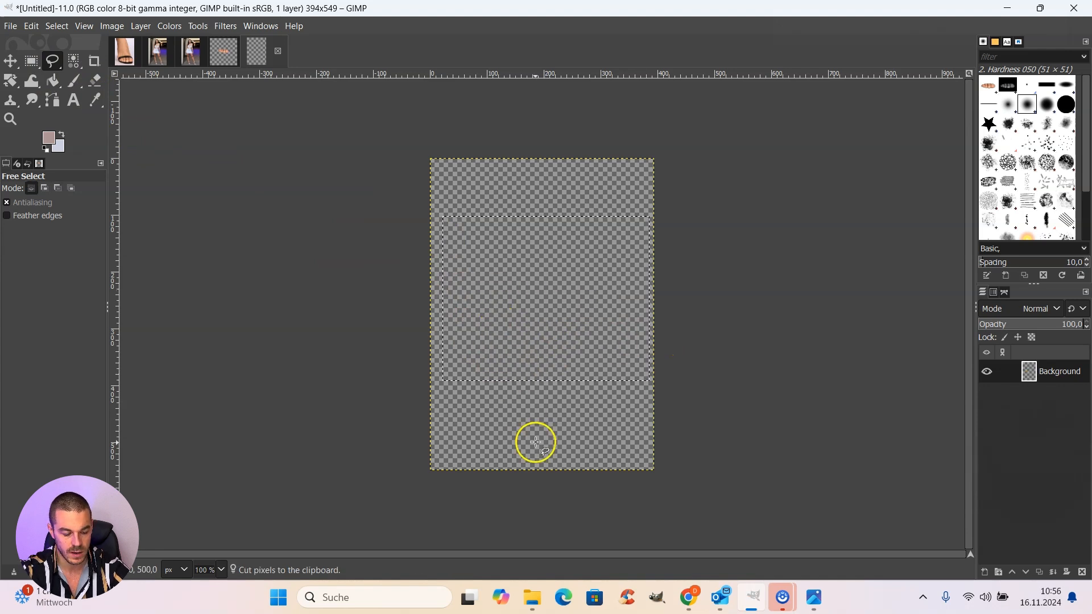
key("ctrl+v")
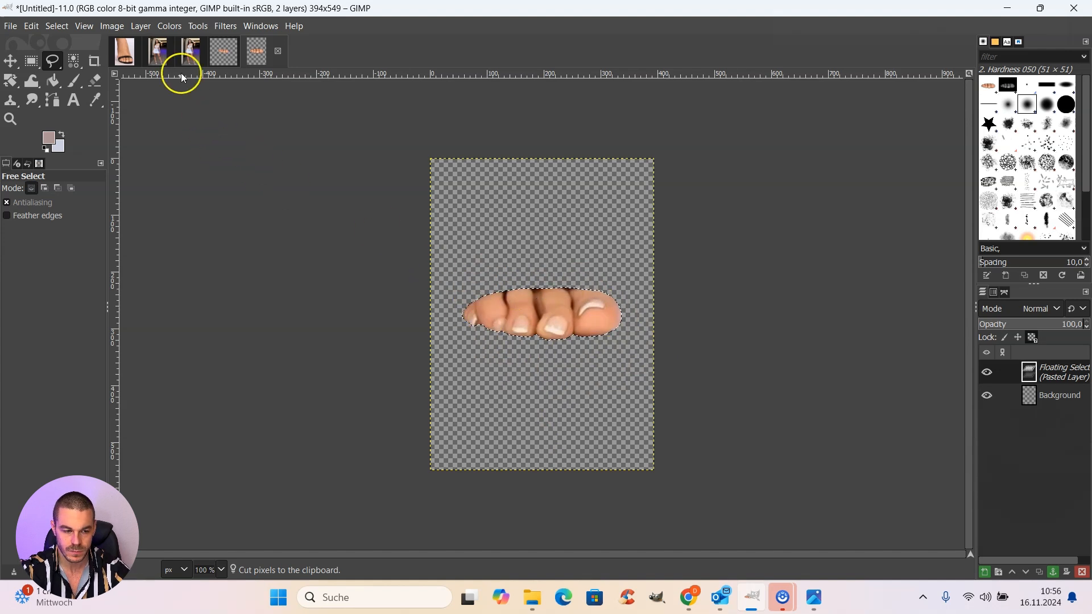
left_click(140, 27)
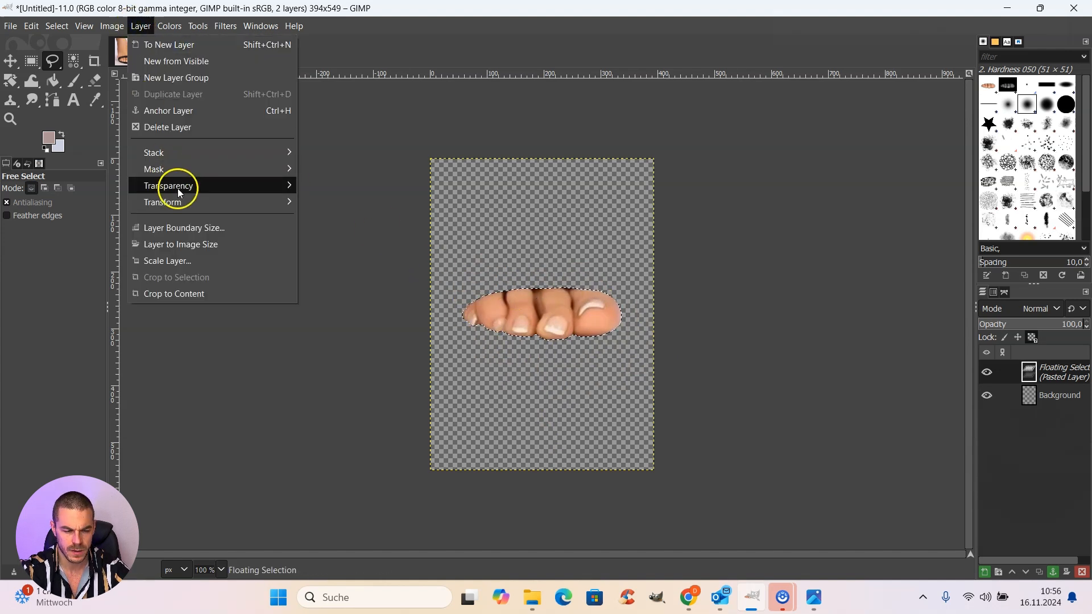
mouse_move(251, 201)
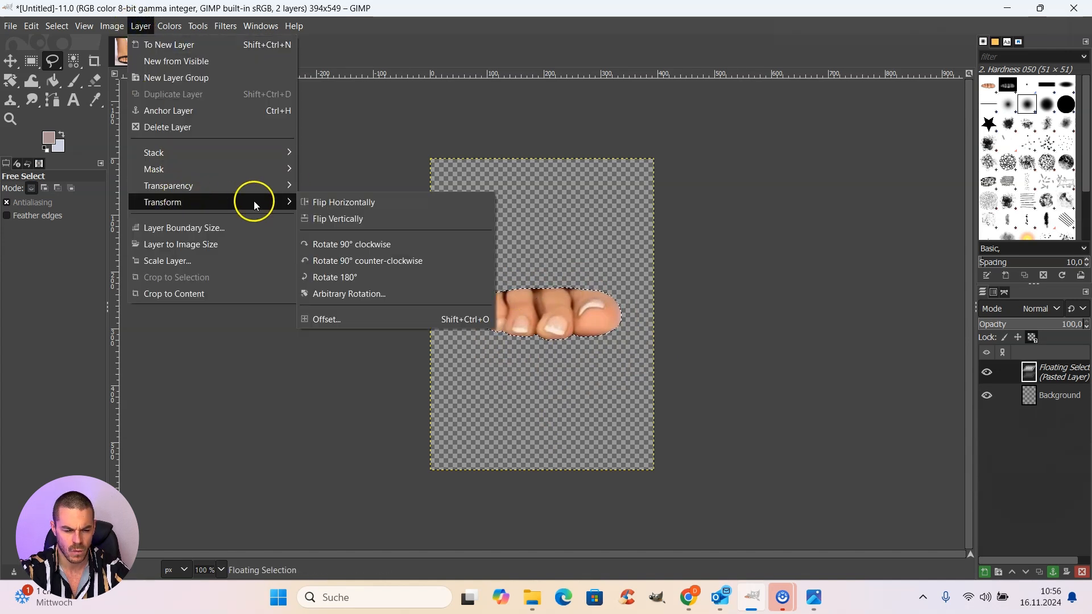
left_click(383, 293)
mouse_move(892, 124)
left_mouse_down()
mouse_move(880, 126)
mouse_move(906, 128)
mouse_move(888, 128)
left_mouse_up()
left_click(932, 182)
Step: Scale the floating toes layer in the 394 × 549 px image to 40 % and copy it
left_click(141, 26)
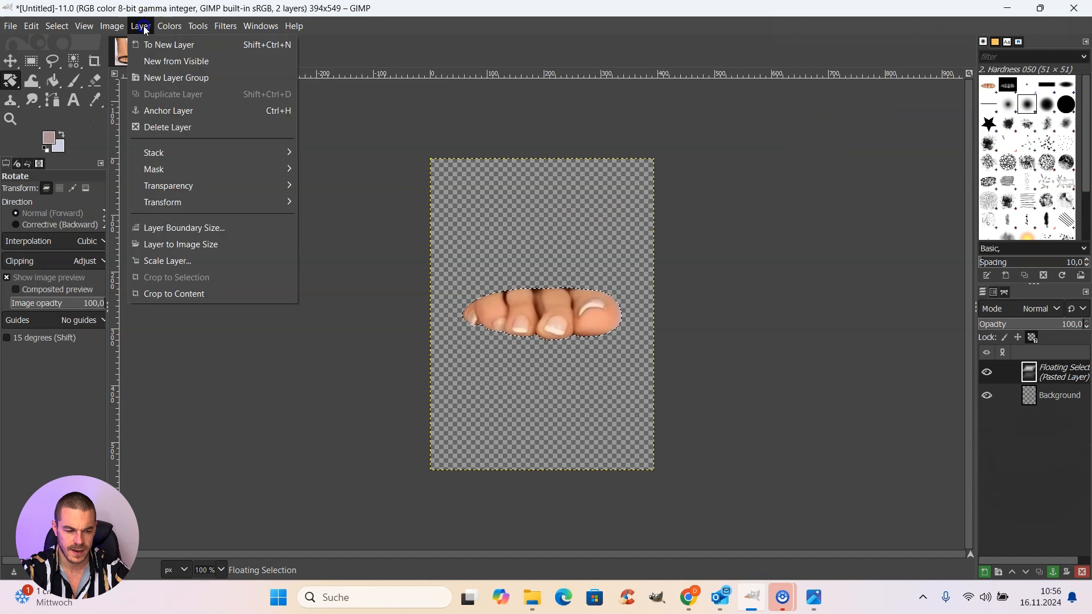
left_click(165, 261)
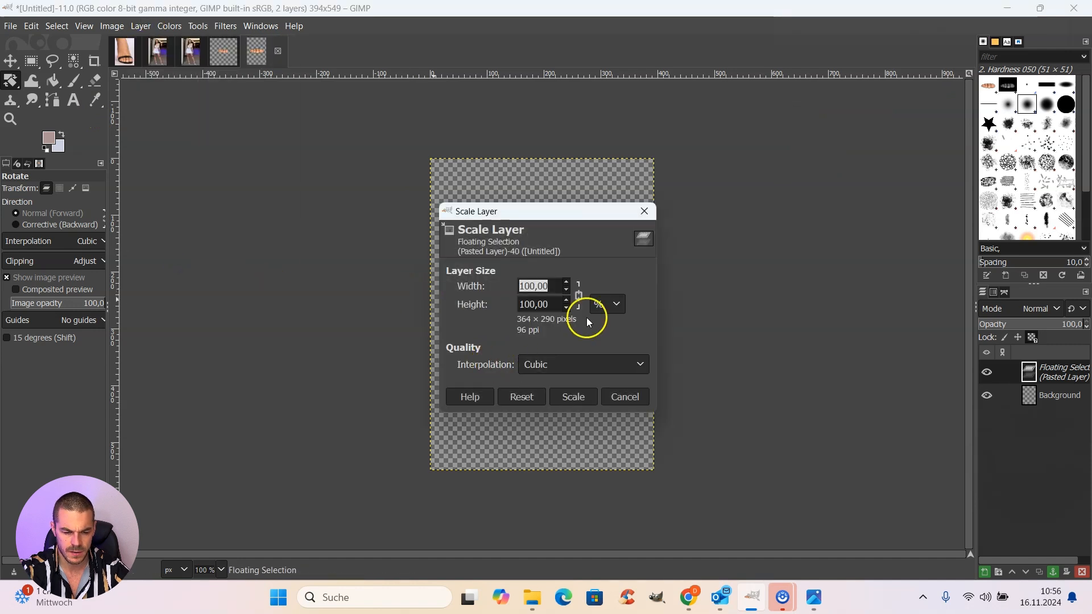
left_click(532, 285)
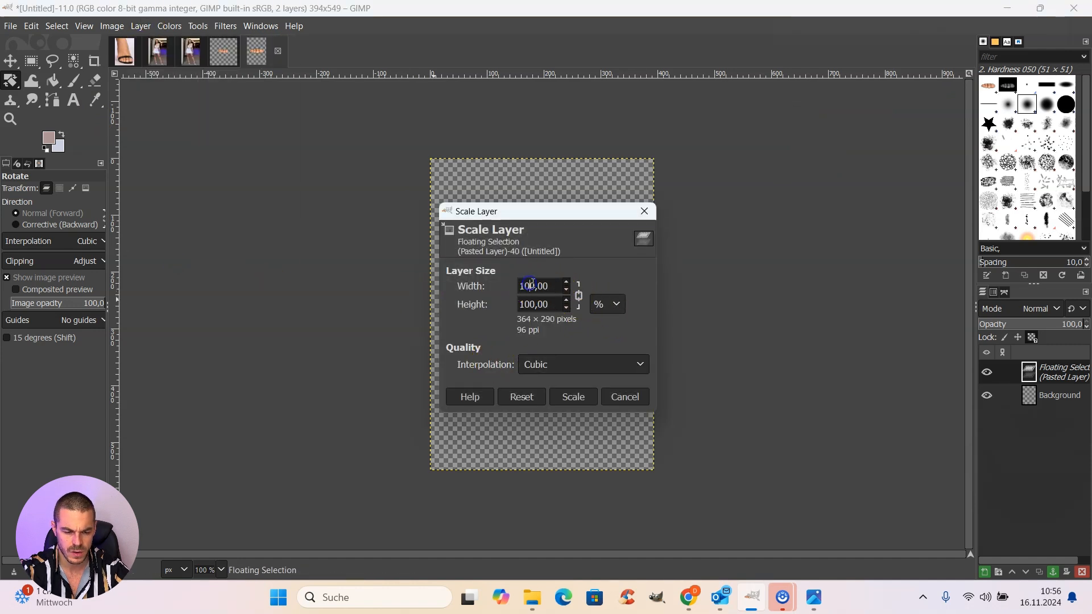
double_click(534, 287)
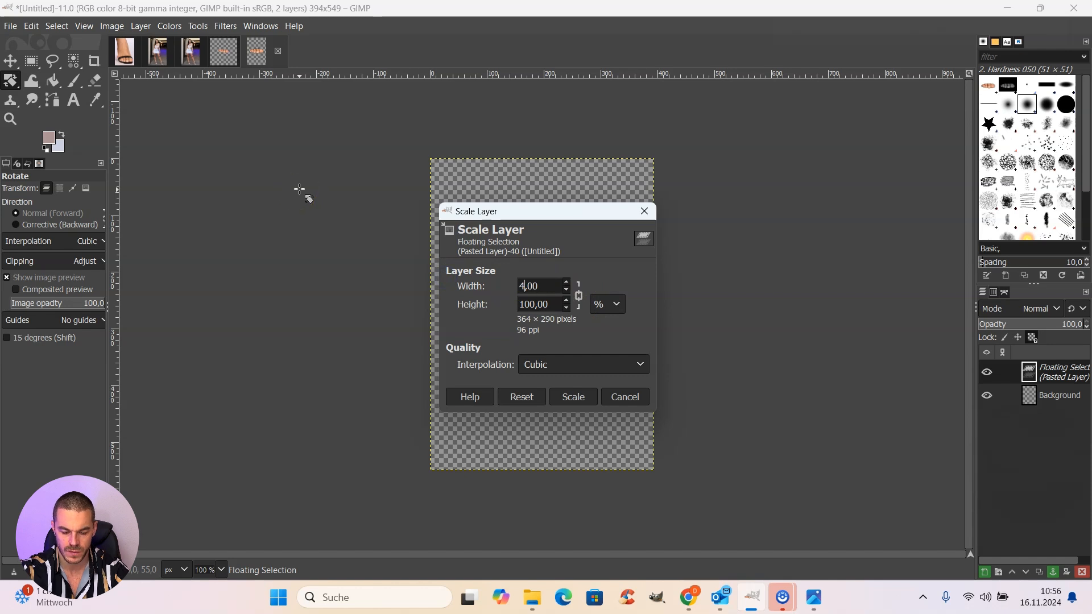
left_click(585, 398)
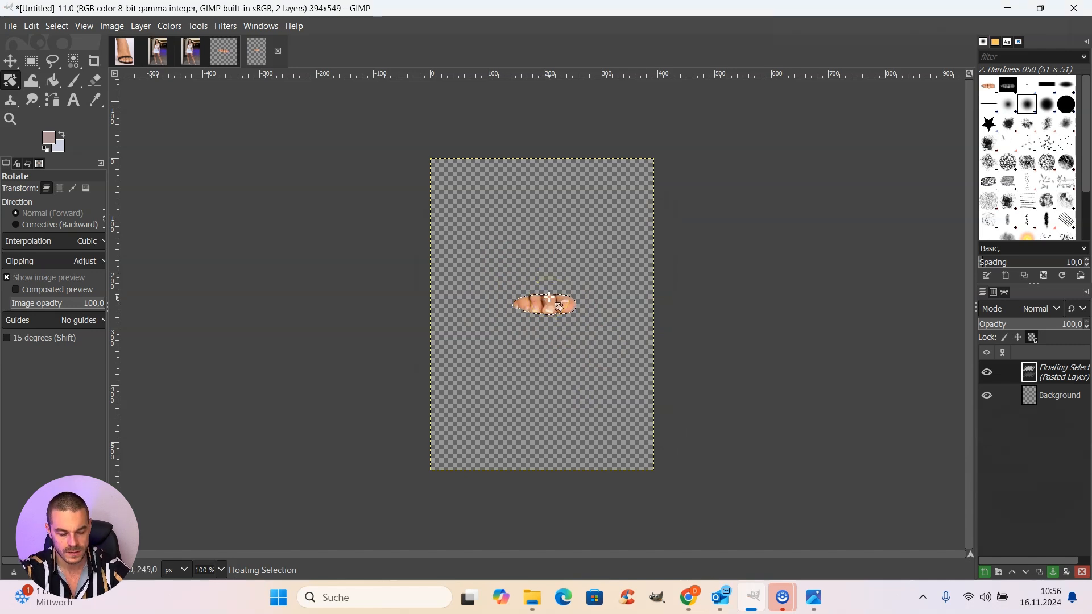
key("ctrl+c")
left_click(158, 52)
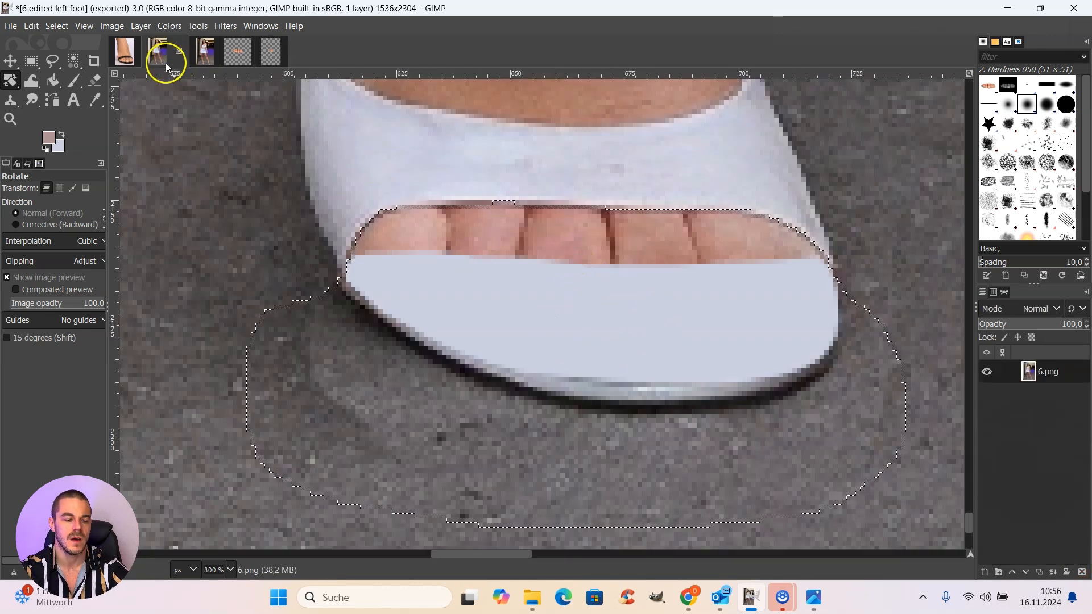
left_click(31, 27)
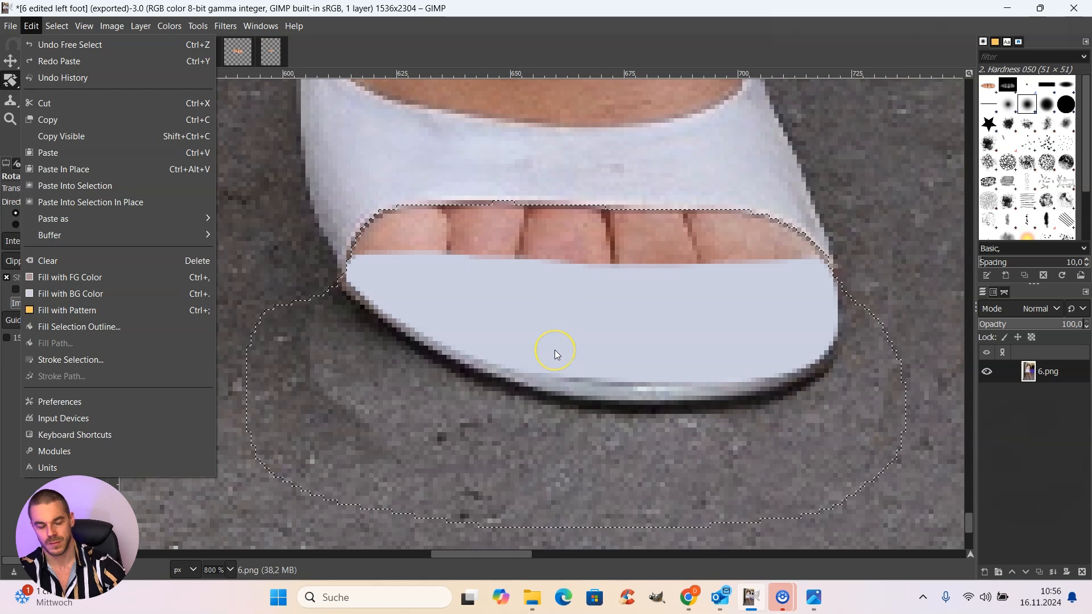
left_click(250, 66)
Step: In the 300 × 300 px transparent image, select a 138 × 94 px rectangle around the toes and copy it
left_click(242, 57)
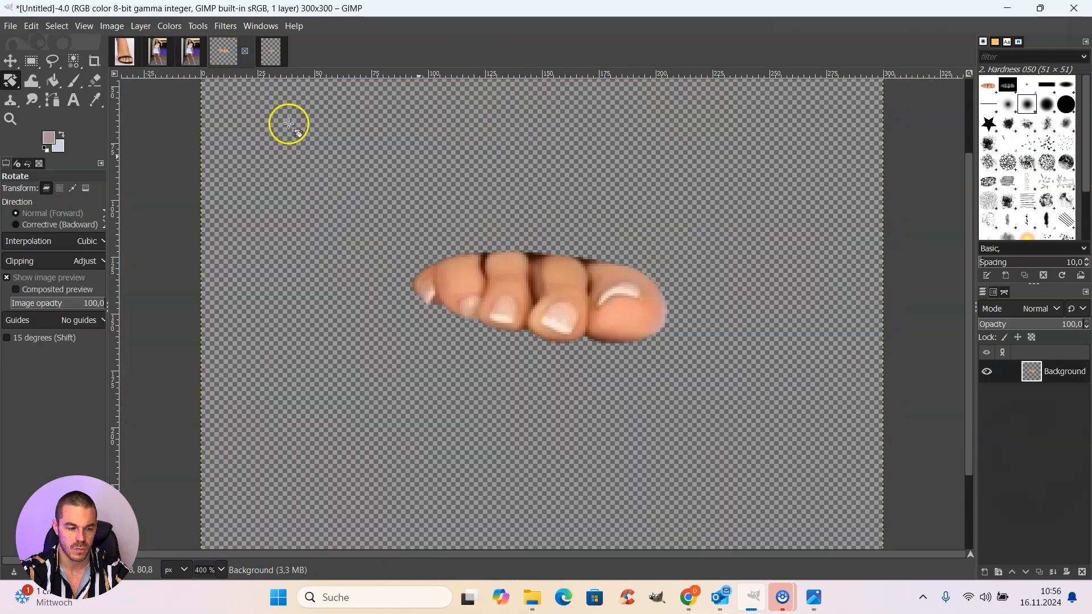
left_click(31, 61)
left_click_drag(395, 189, 709, 403)
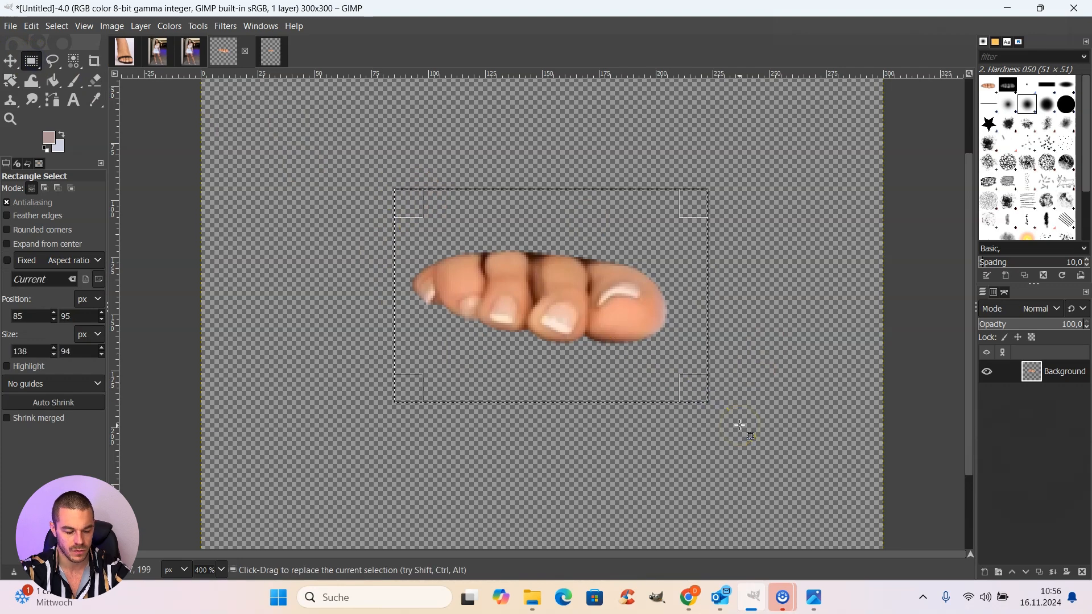
key("ctrl+c")
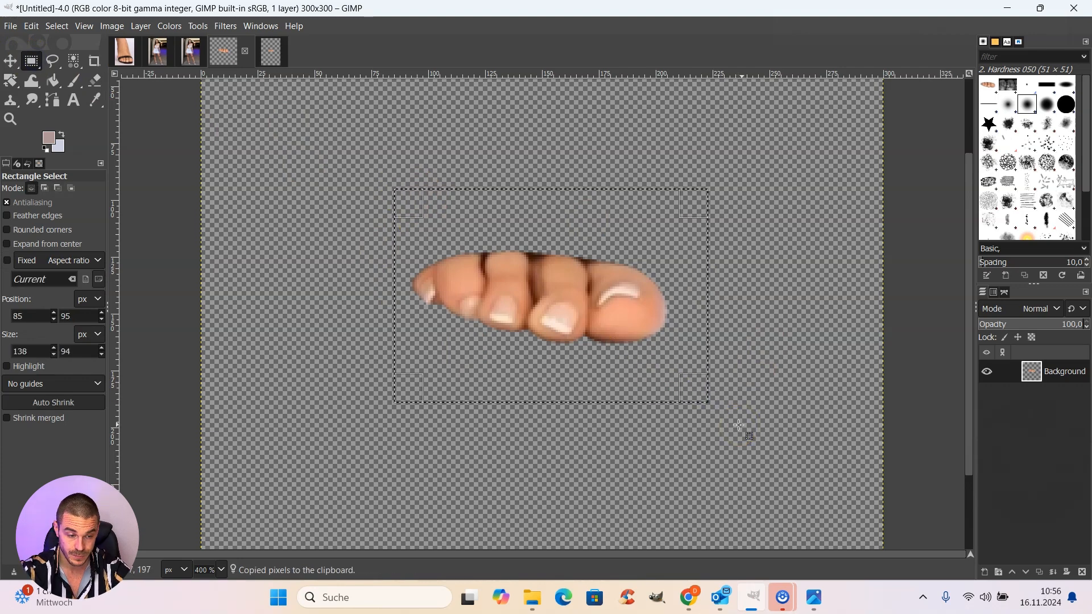
Step: Paste the copied toes into the outlined selection in the left foot image
left_click(171, 51)
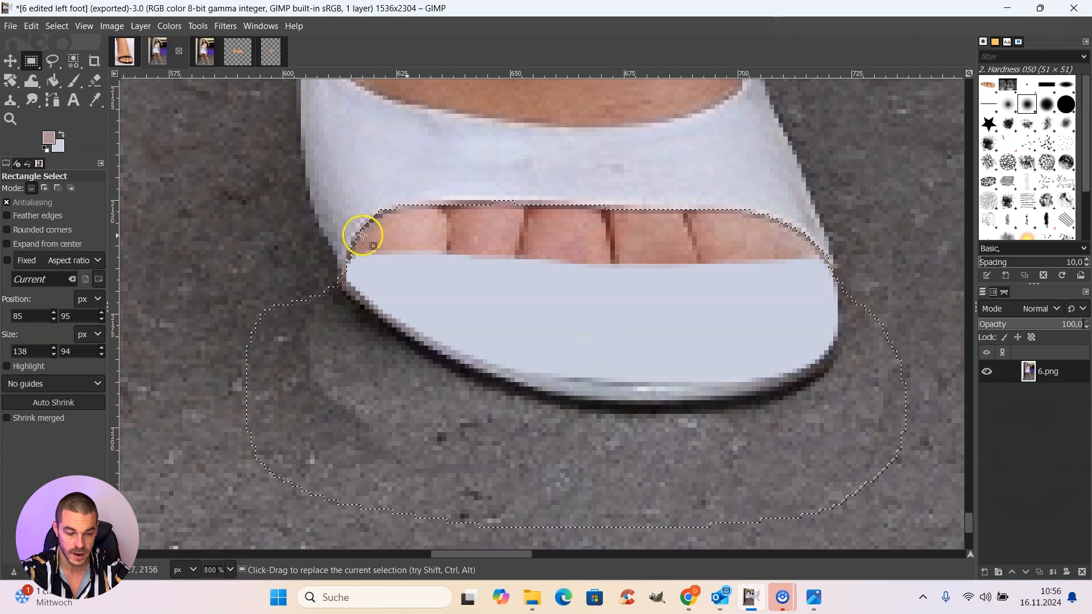
left_click(31, 27)
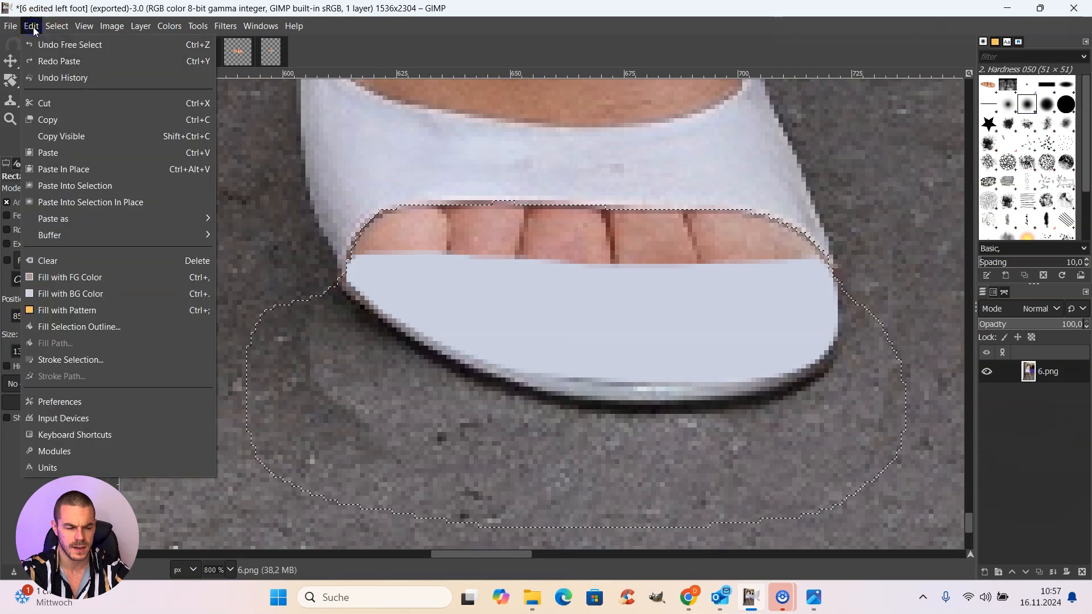
left_click(122, 189)
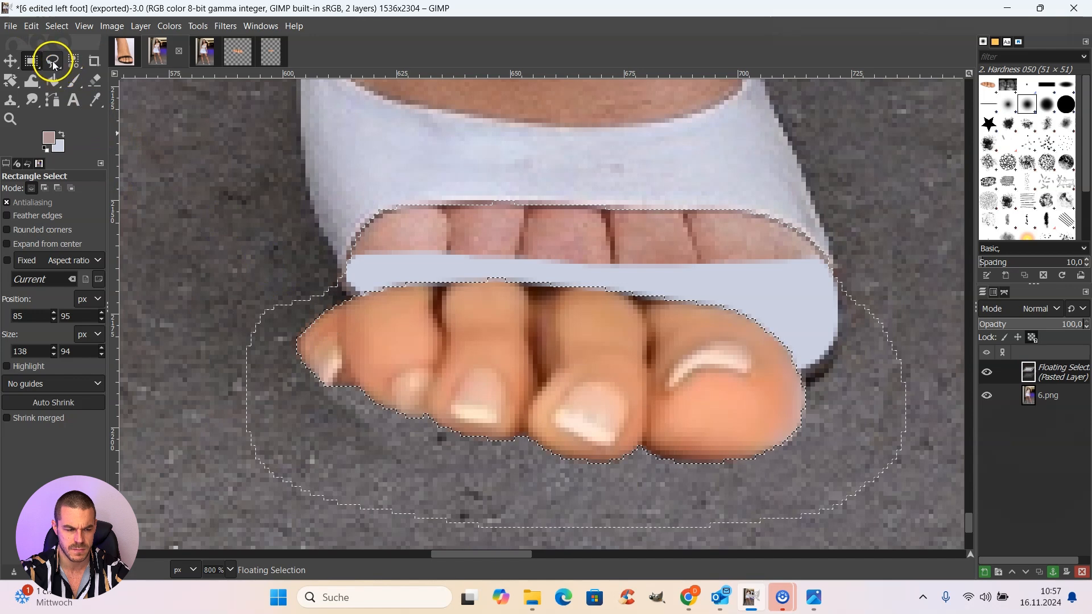
Step: Move the floating toes about 8 px right and 20 px up so they fill the shoe opening beneath the white strap
left_click(52, 61)
mouse_move(597, 388)
left_mouse_down()
mouse_move(630, 366)
mouse_move(641, 298)
left_mouse_up()
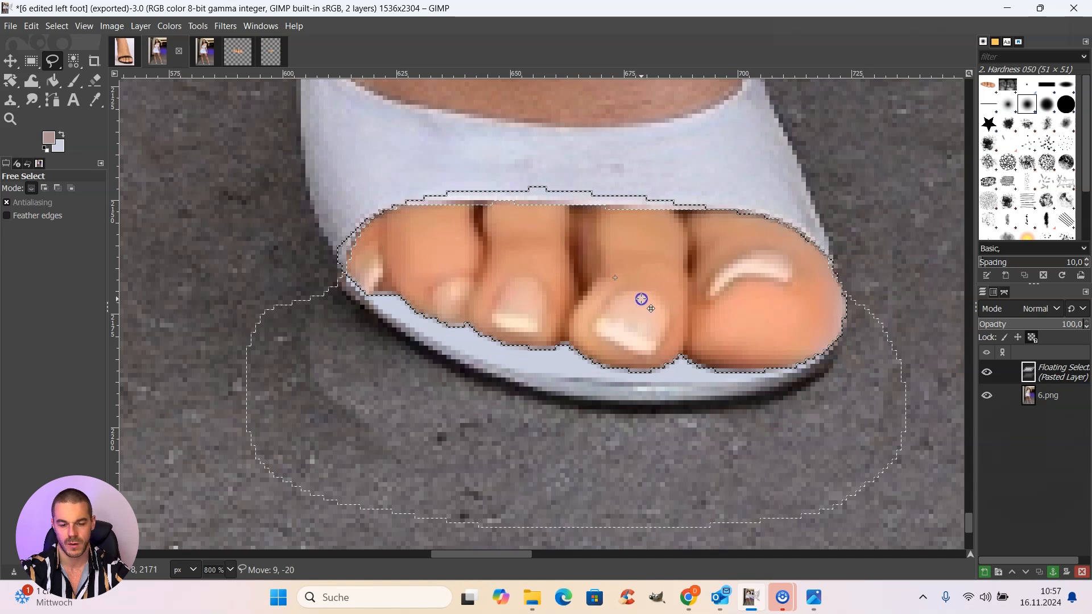
mouse_move(639, 299)
left_mouse_down()
mouse_move(648, 299)
mouse_move(622, 304)
mouse_move(634, 298)
left_mouse_up()
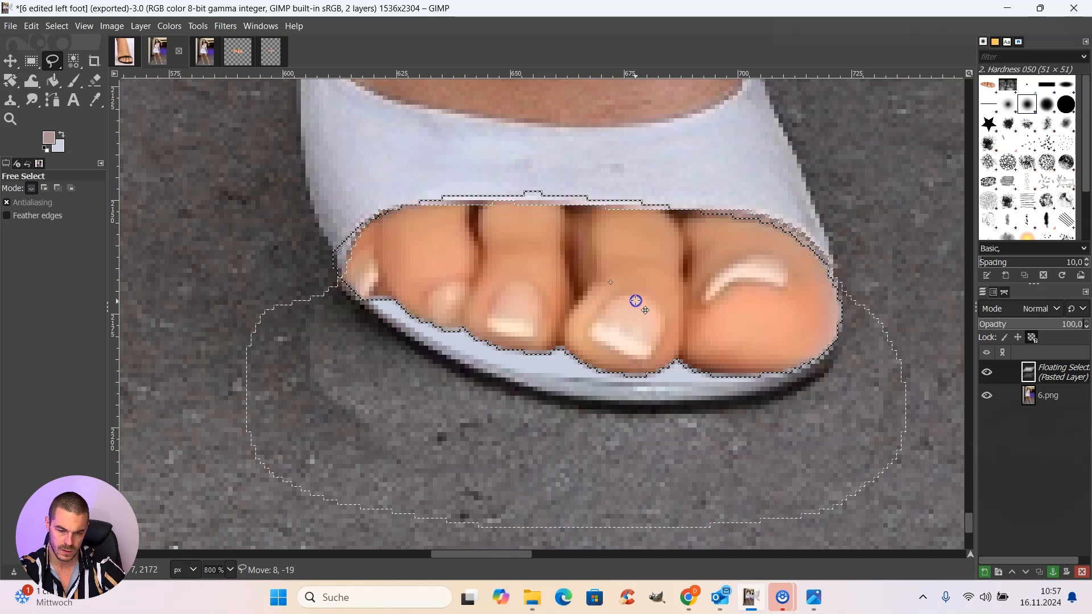
left_click_drag(638, 297, 637, 294)
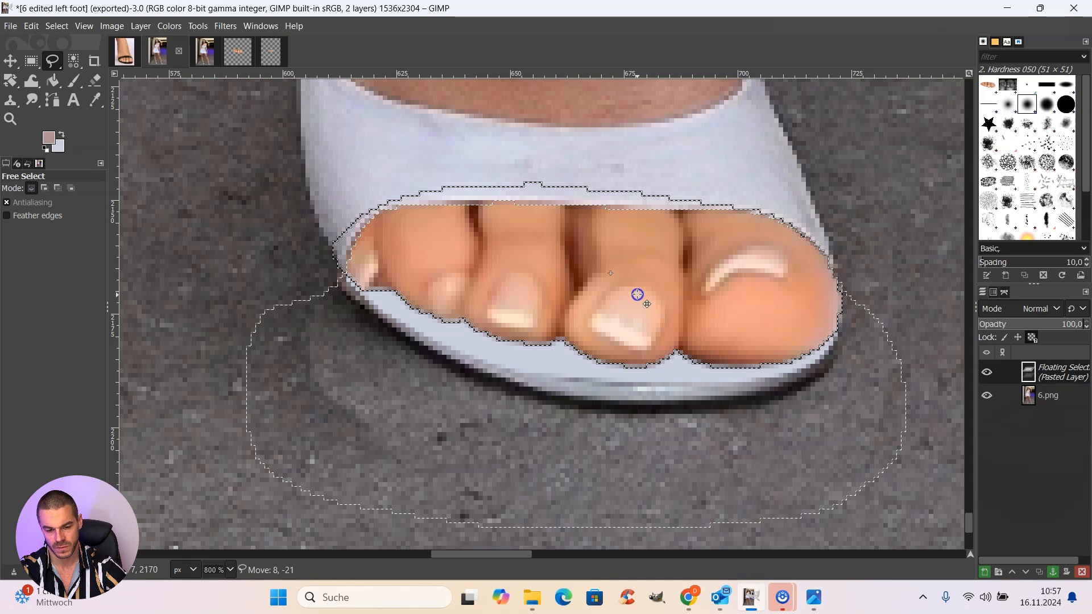
left_click_drag(638, 294, 638, 297)
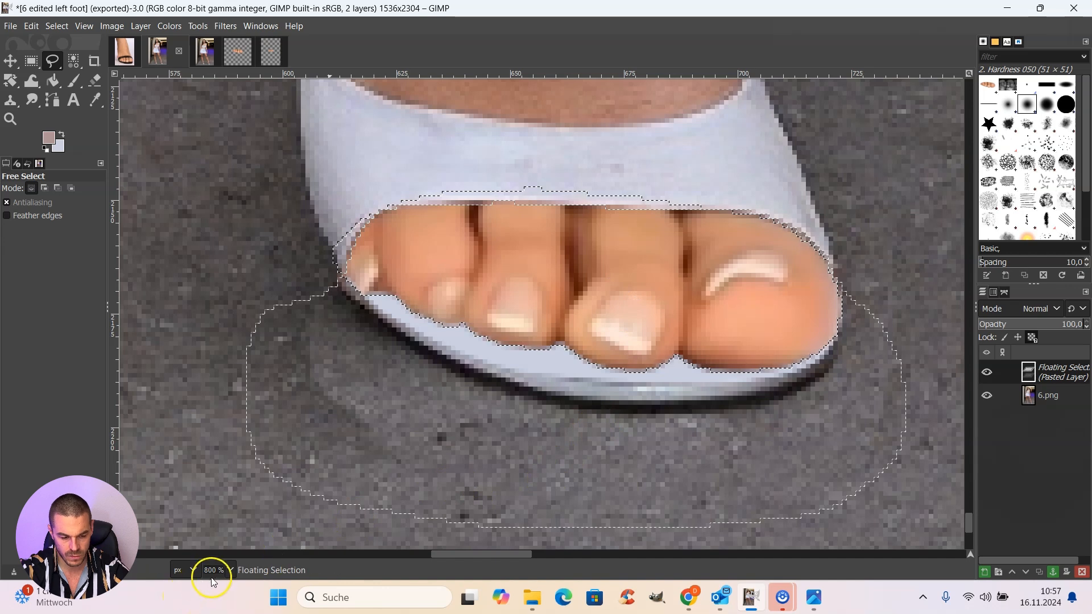
Step: Cool the floating toes' skin tone with Color Temperature, setting the original temperature to about 9536
left_click(232, 568)
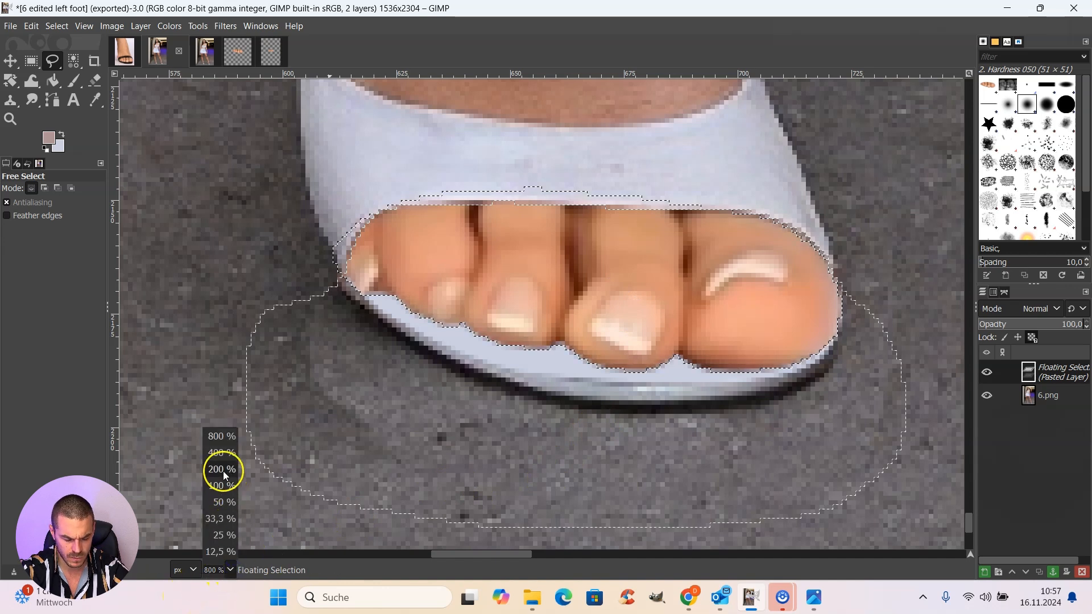
left_click(223, 470)
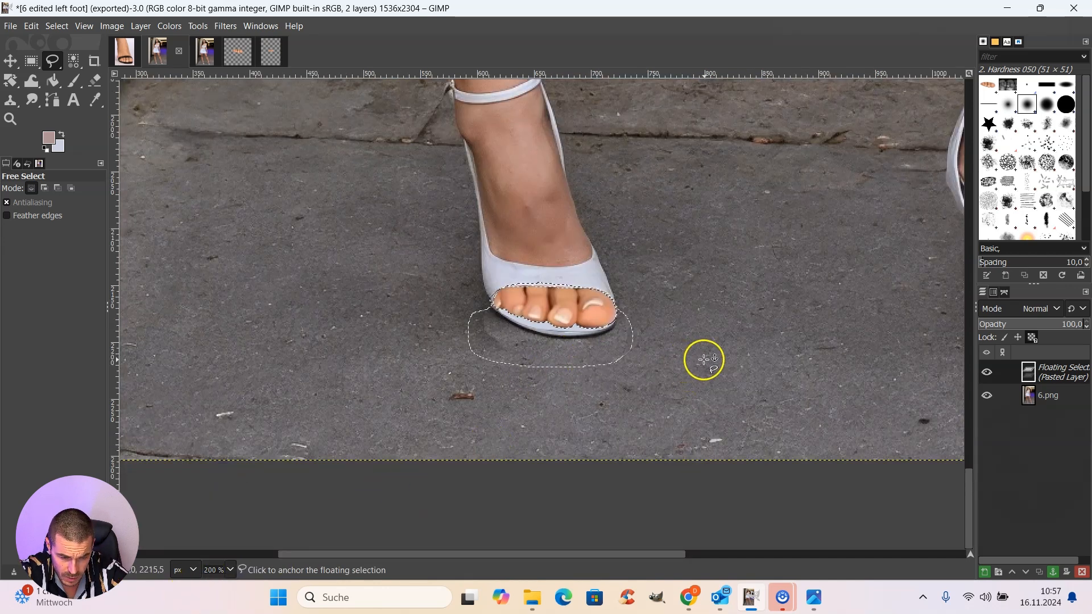
scroll(711, 386, "up", 3)
scroll(637, 376, "down", 3)
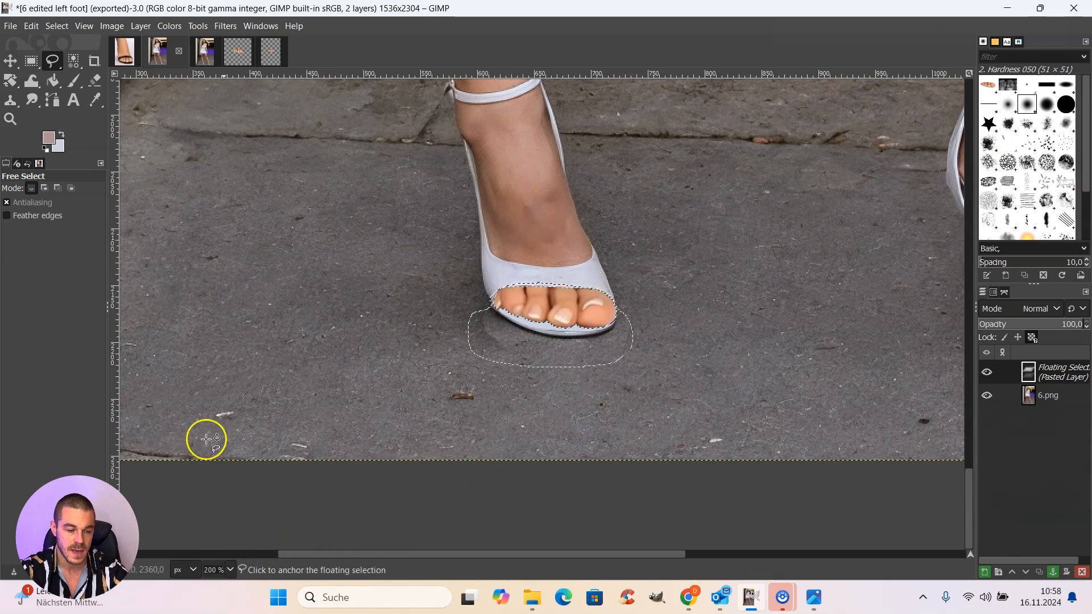
left_click(171, 27)
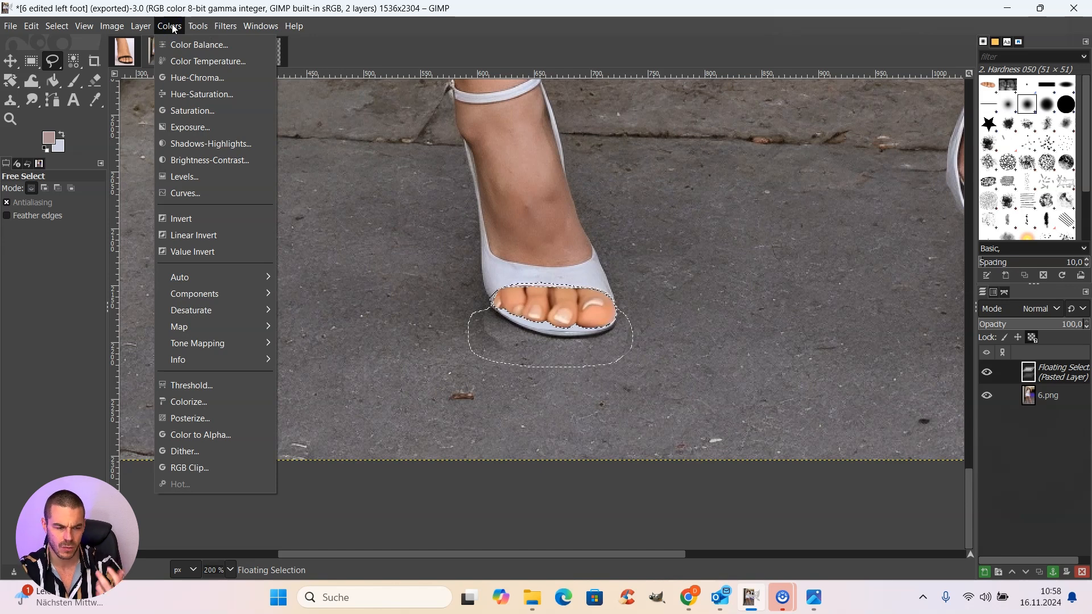
left_click(172, 24)
left_click(180, 25)
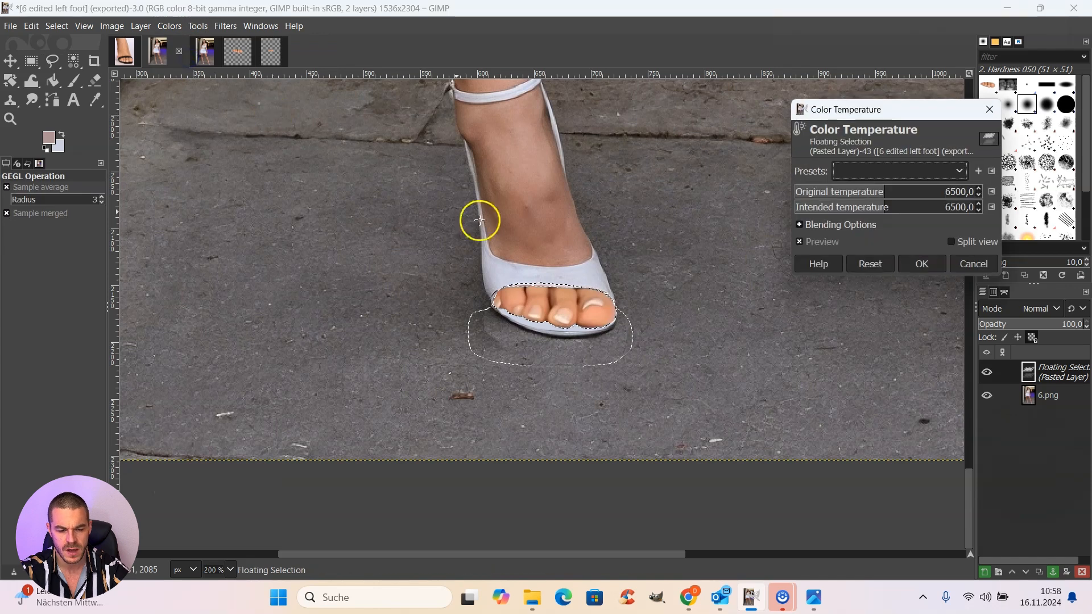
left_click(885, 192)
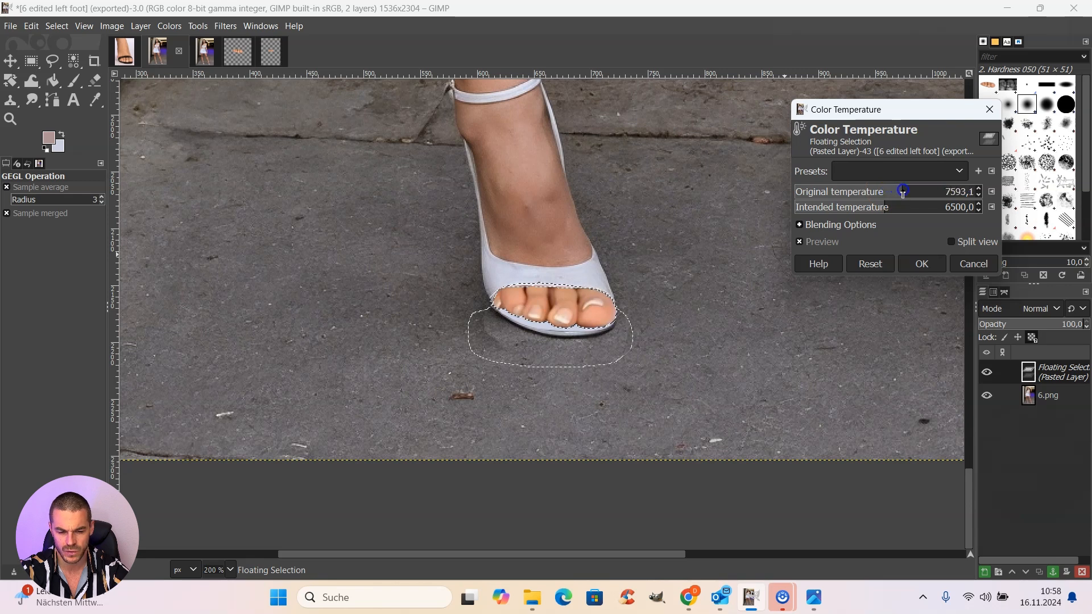
left_click_drag(904, 192, 877, 199)
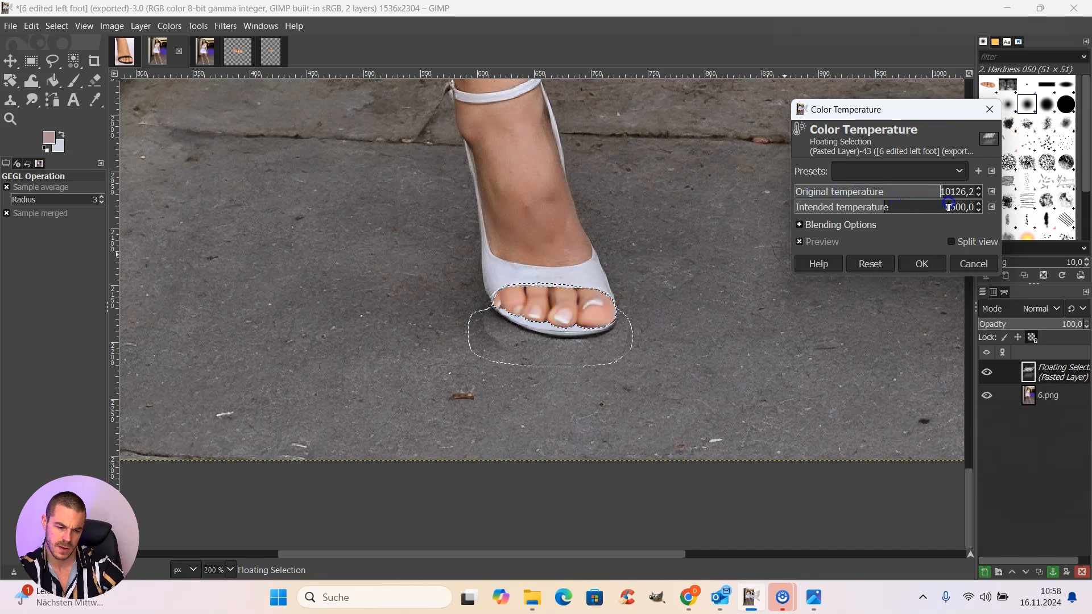
left_click_drag(946, 209, 936, 210)
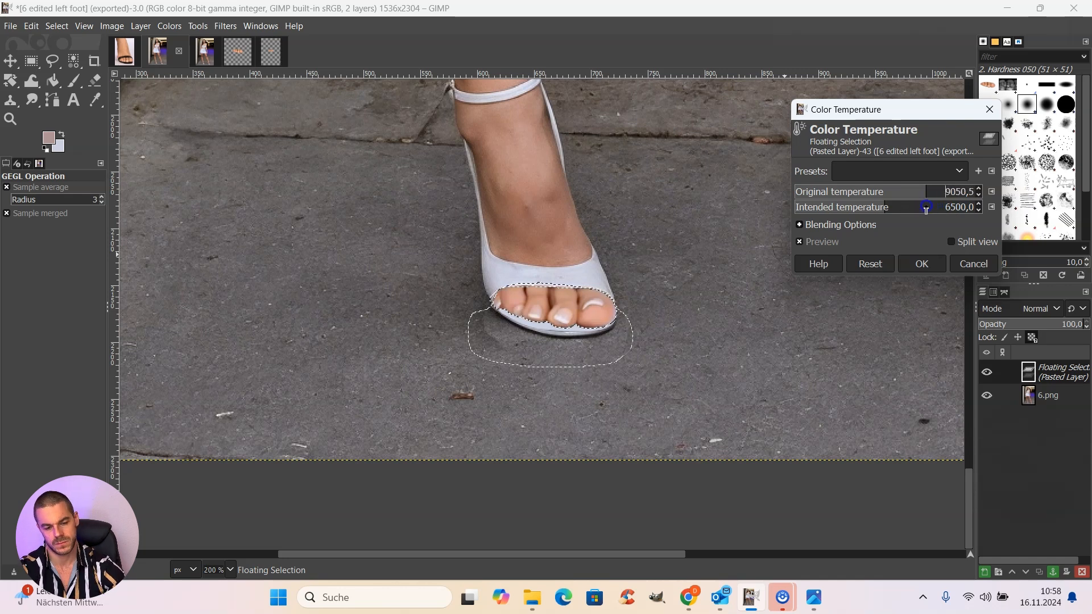
left_click_drag(927, 208, 929, 208)
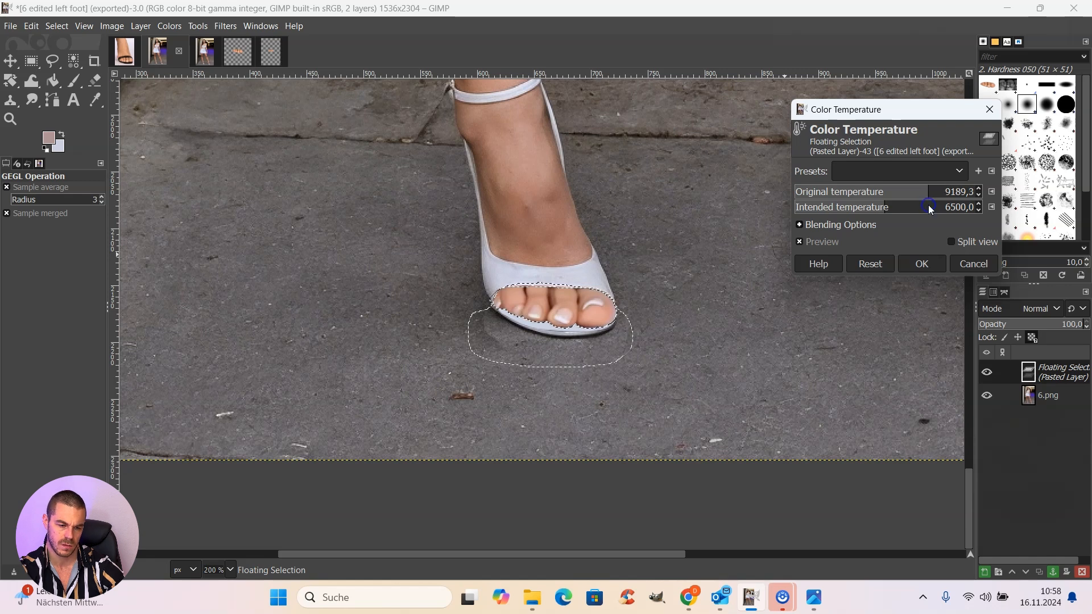
left_click(929, 193)
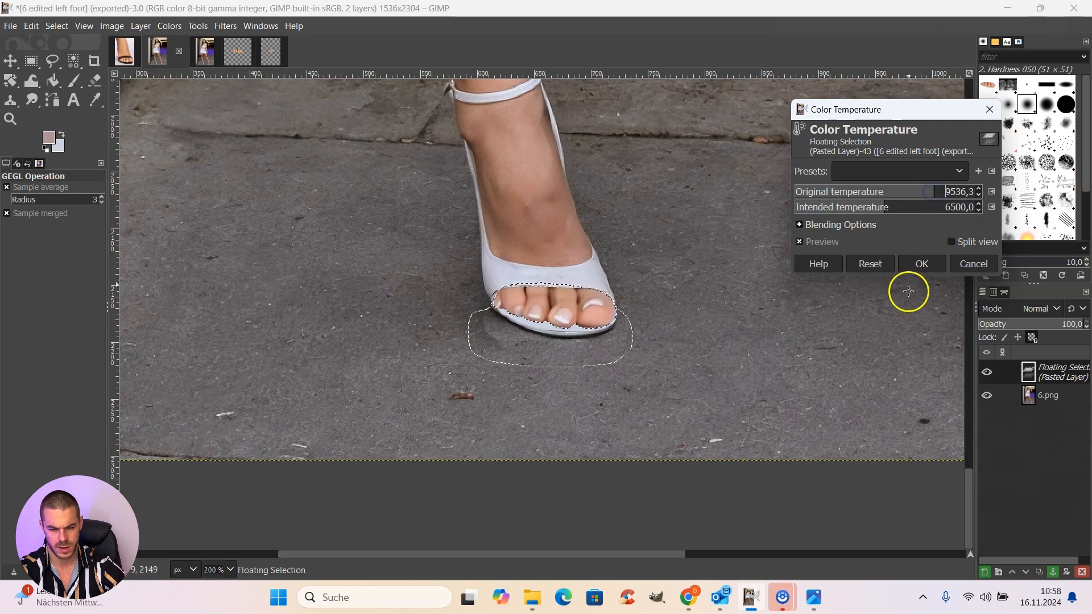
Step: Compare the toes before and after in split view and apply the colour temperature adjustment
left_click(952, 242)
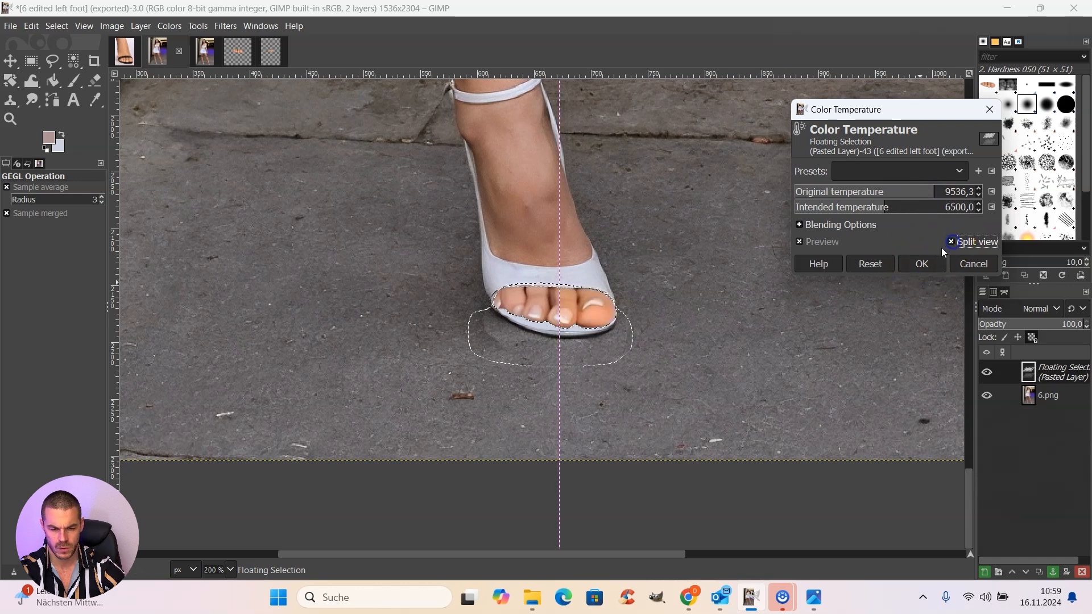
left_click_drag(562, 361, 665, 375)
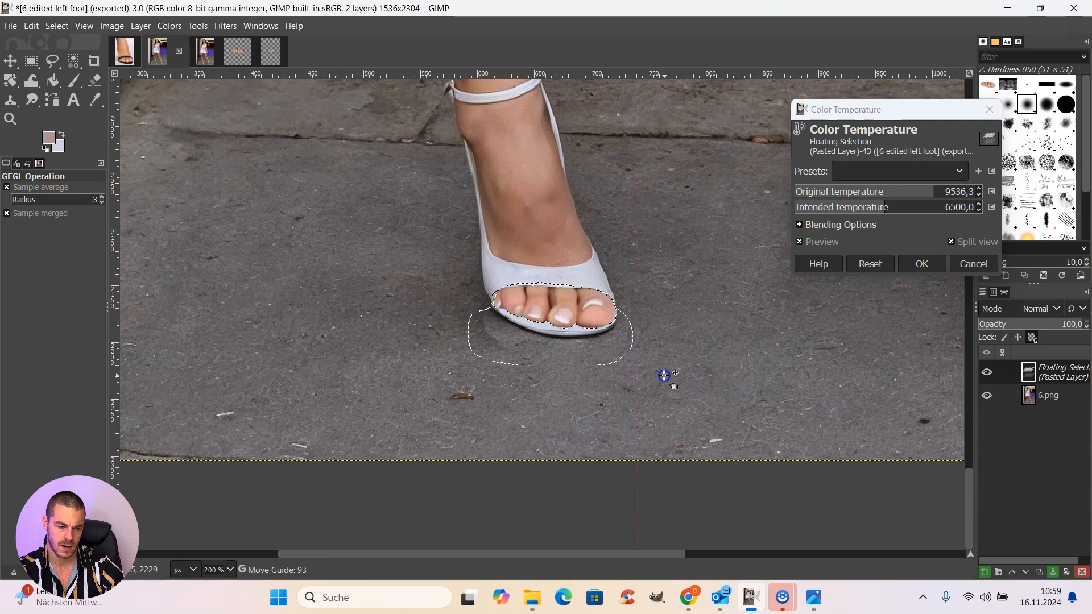
left_click(922, 265)
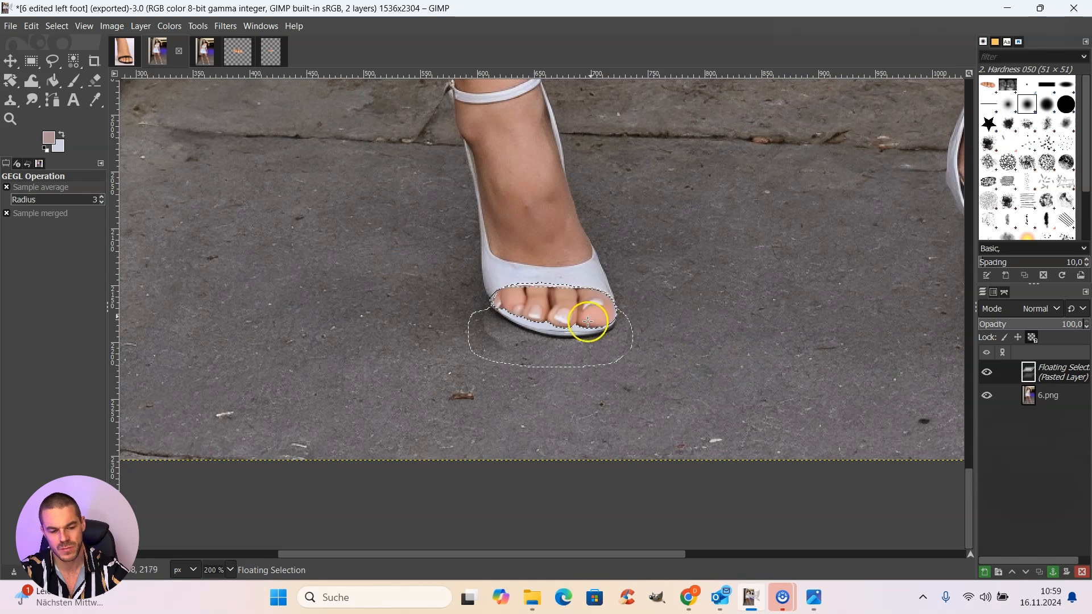
Step: Darken the floating toes with Brightness-Contrast at brightness -17, compare them in split view and apply the adjustment
left_click(173, 28)
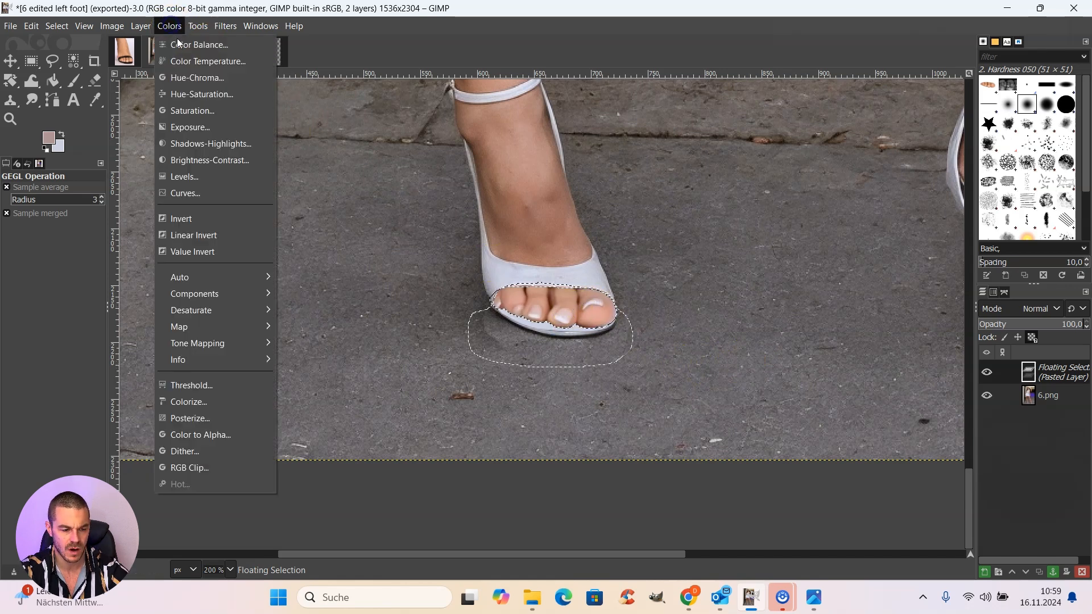
left_click(223, 159)
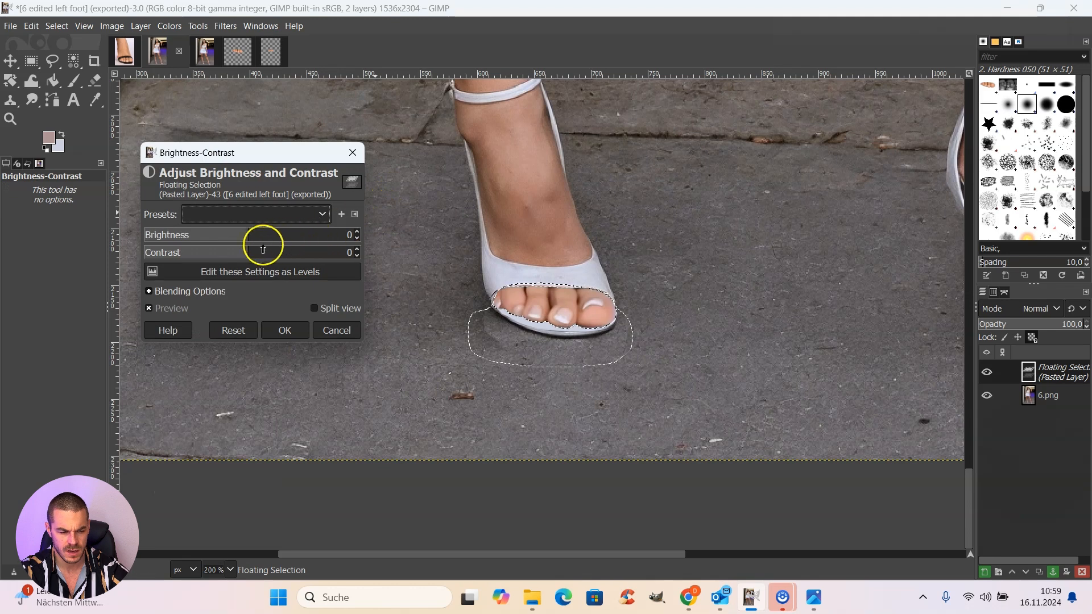
left_click(247, 234)
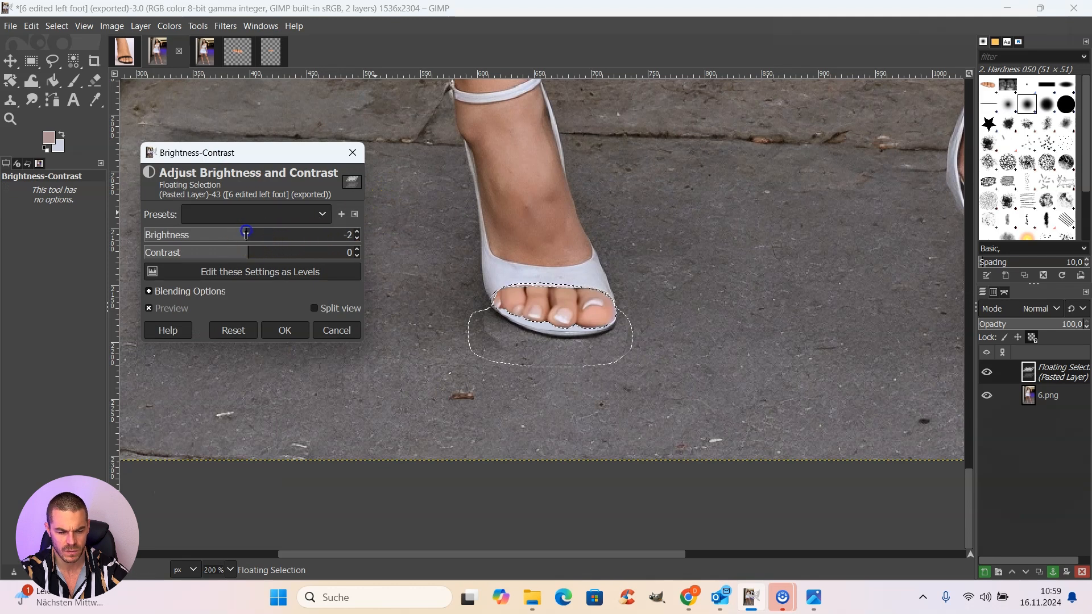
left_click_drag(220, 239, 184, 246)
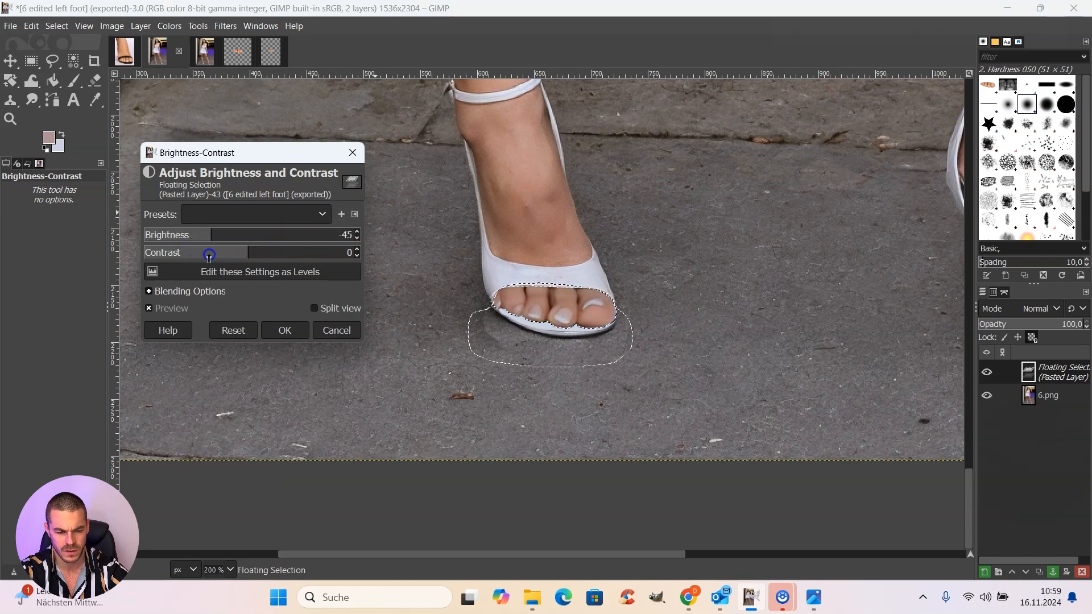
left_click_drag(248, 256, 248, 256)
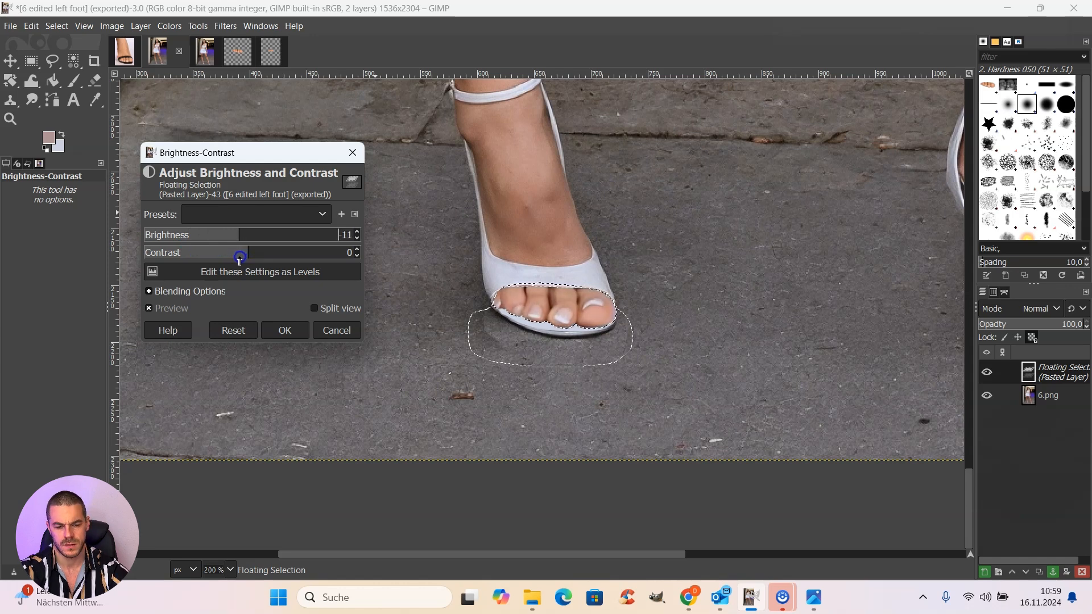
left_click_drag(238, 259, 238, 259)
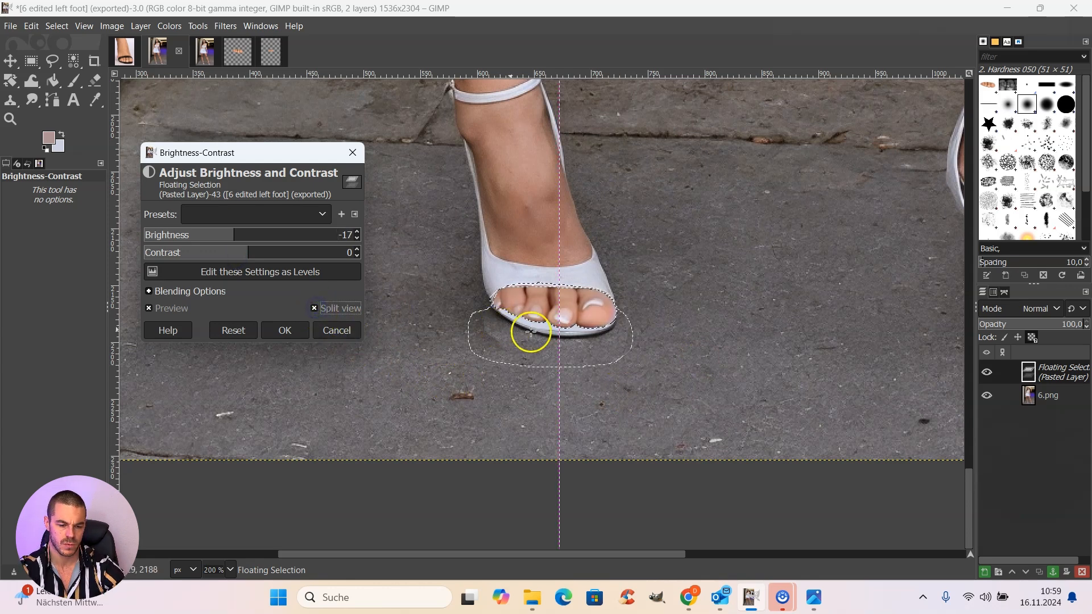
left_click_drag(558, 344, 766, 340)
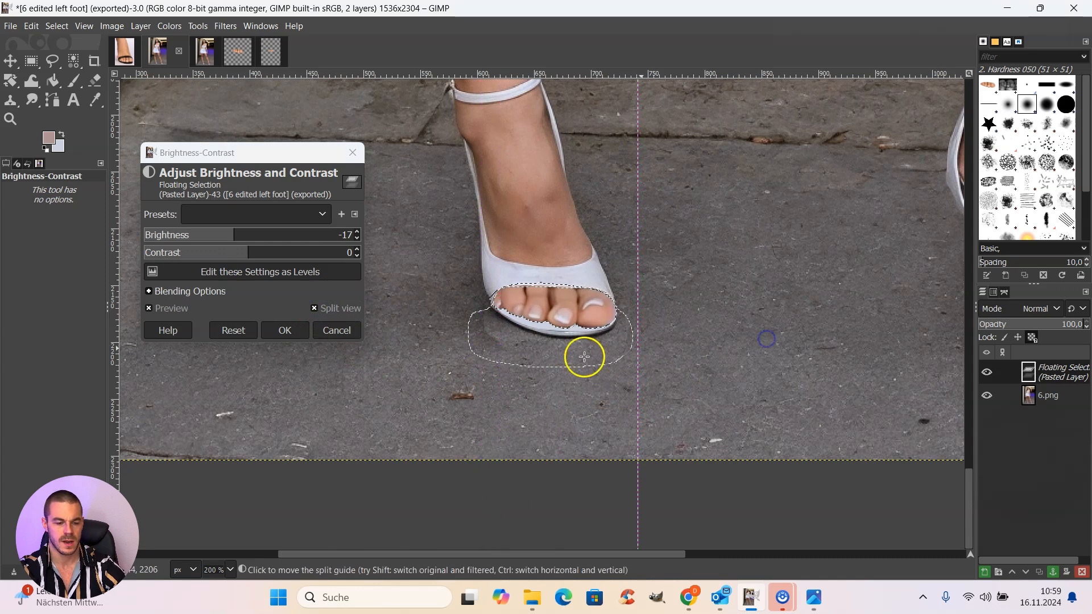
left_click(297, 333)
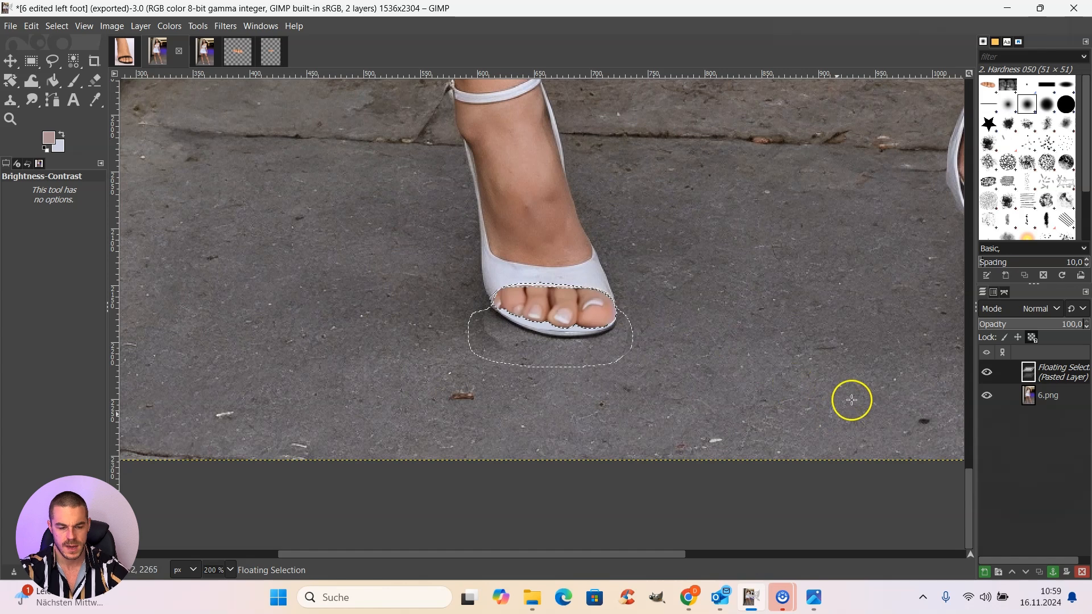
Step: Anchor the adjusted floating toes onto the 6.png layer and clear the selection
left_click(1054, 573)
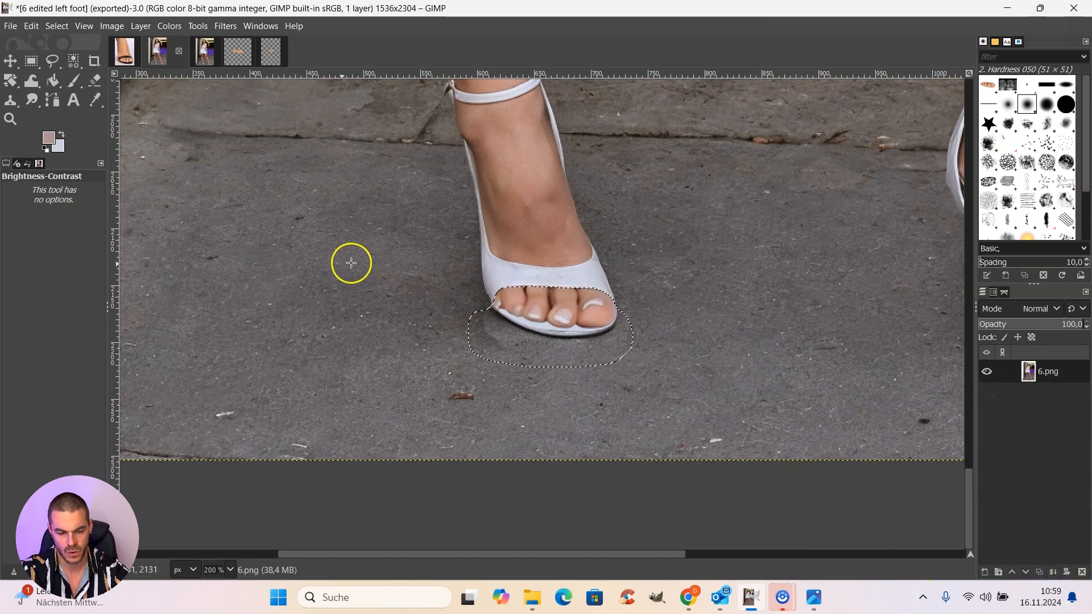
left_click(57, 26)
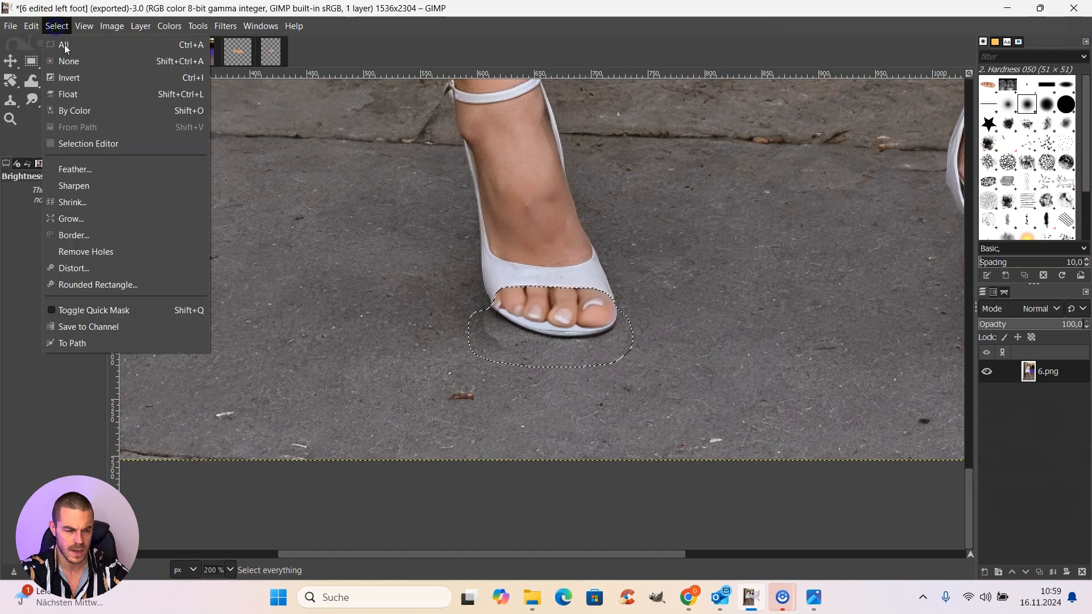
left_click(68, 61)
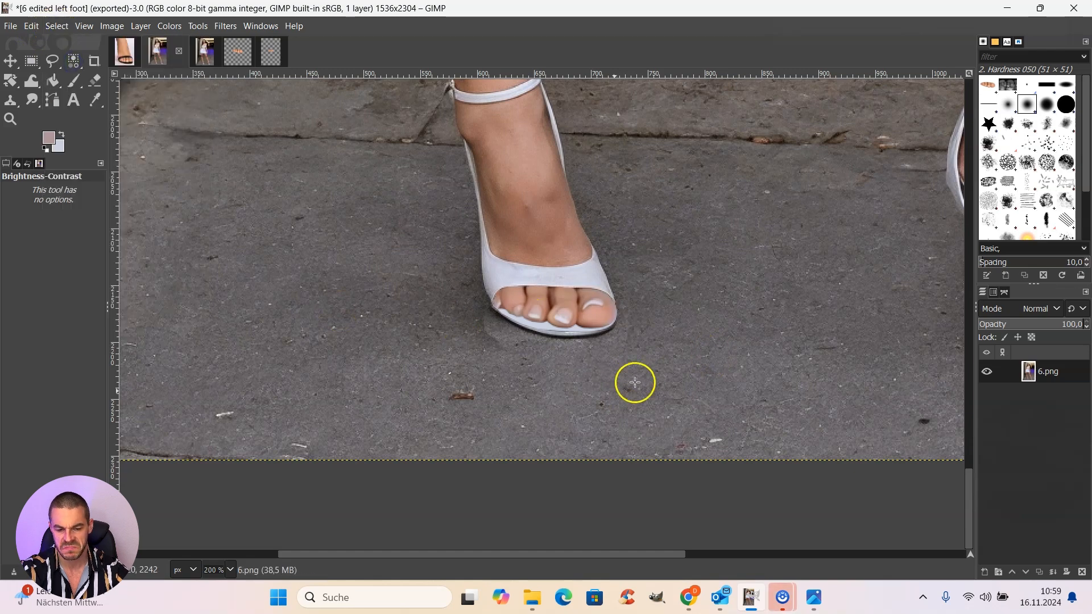
Step: Inspect the pasted toes and outer shoe edge at 400% and compare them with the original image 6
left_click(231, 570)
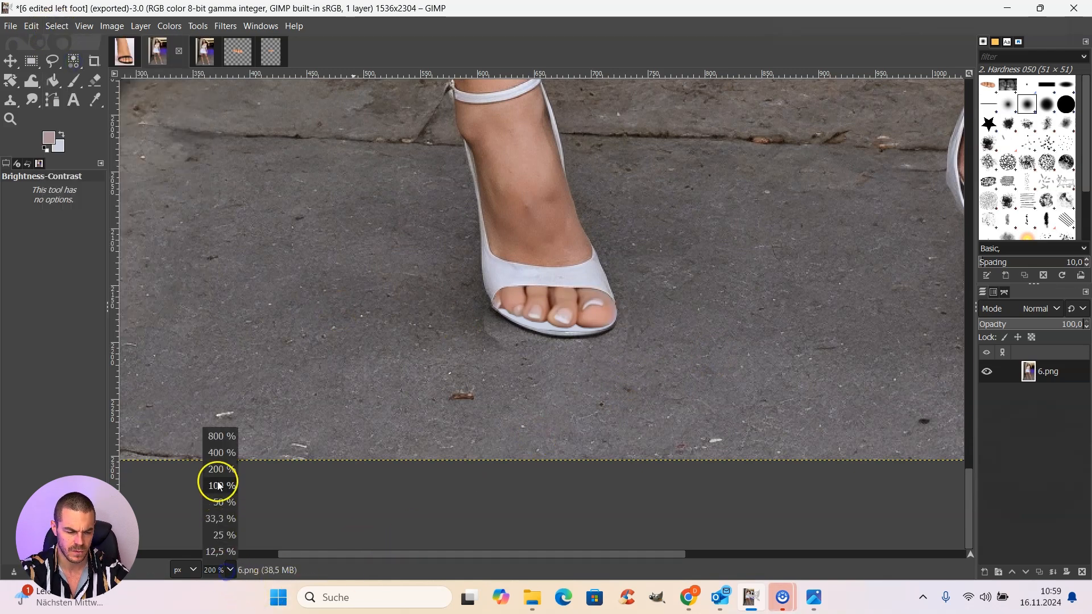
left_click(217, 454)
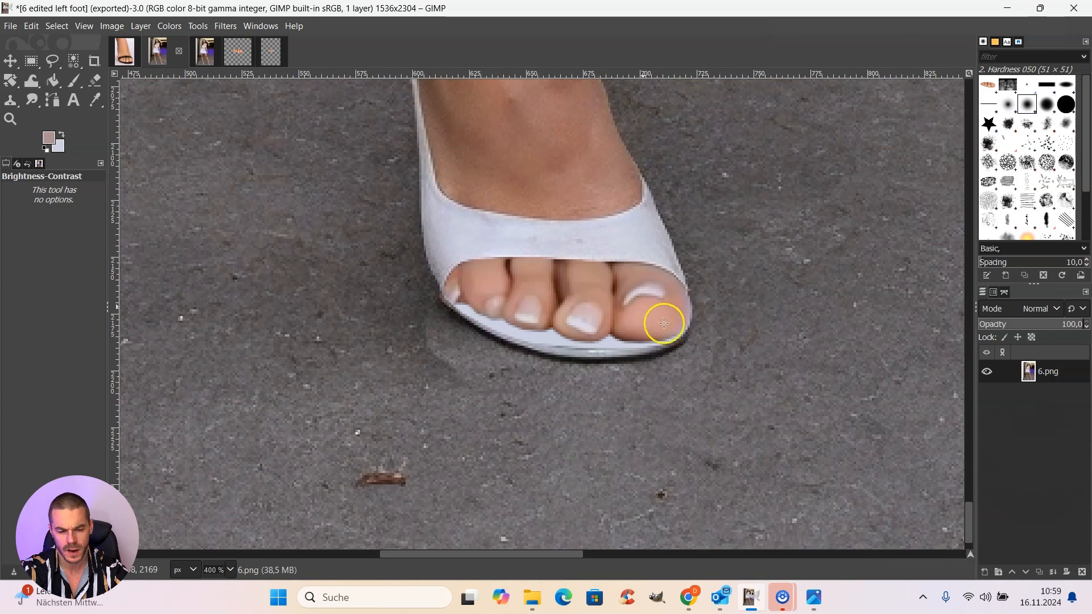
scroll(643, 364, "up", 3)
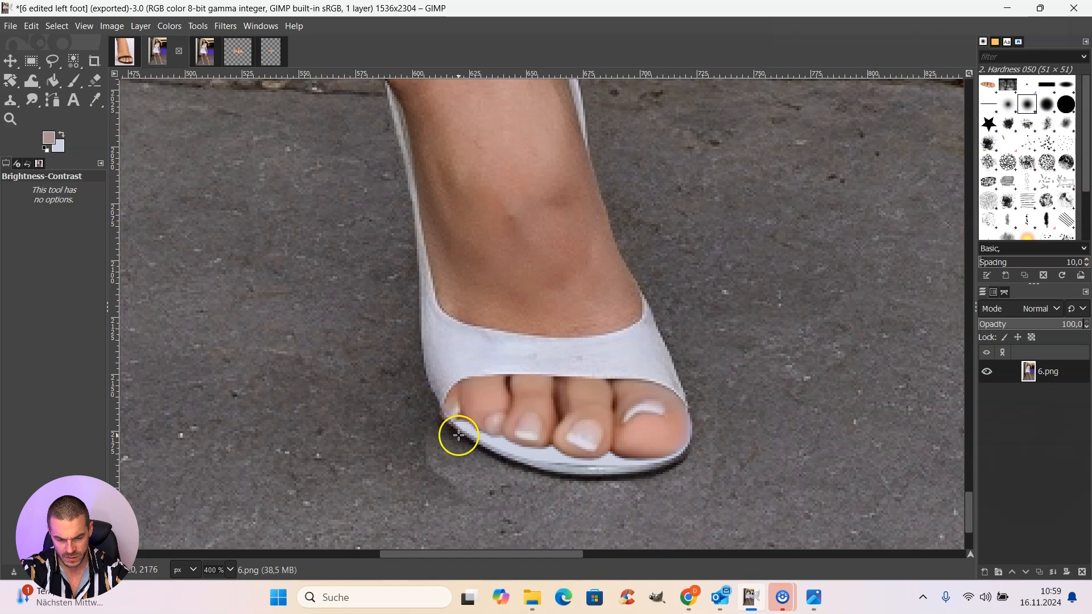
left_click(205, 51)
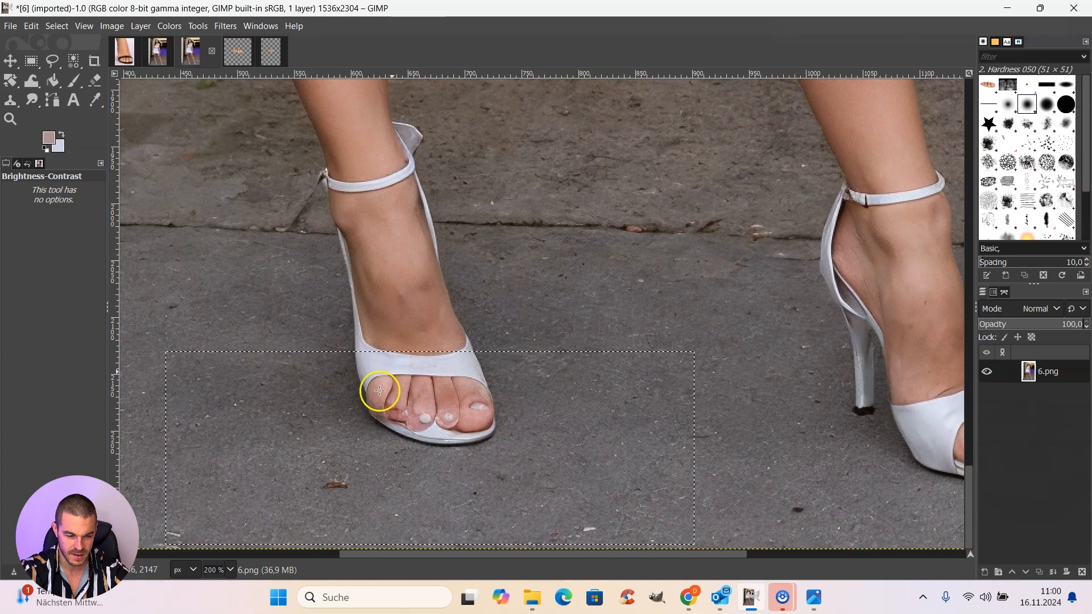
left_click(175, 57)
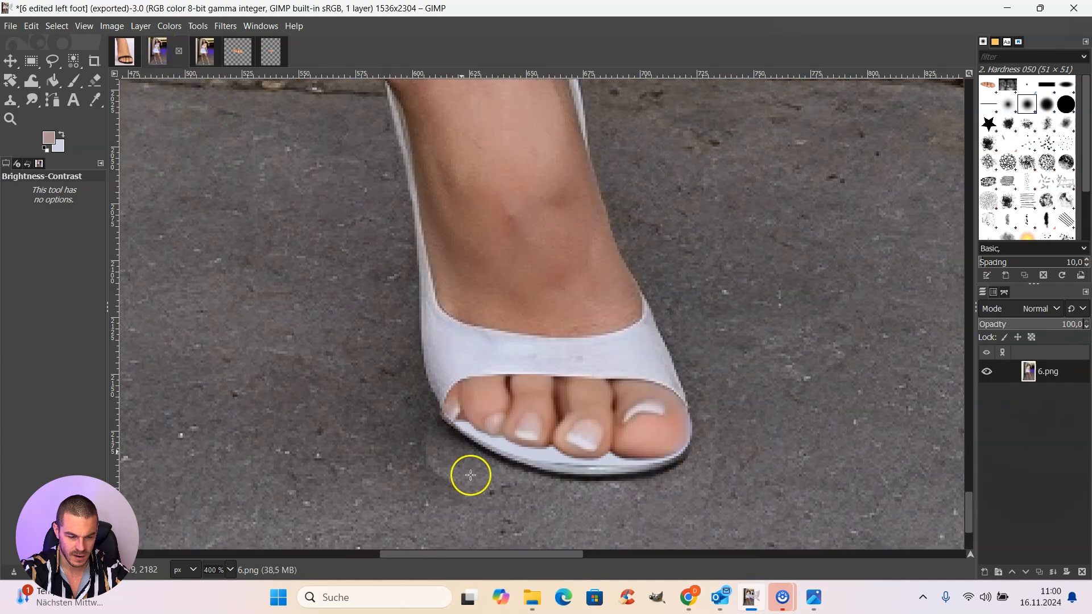
Step: Outline a thin strip along the outer shoe edge beside the little toe with Free Select
left_click(230, 570)
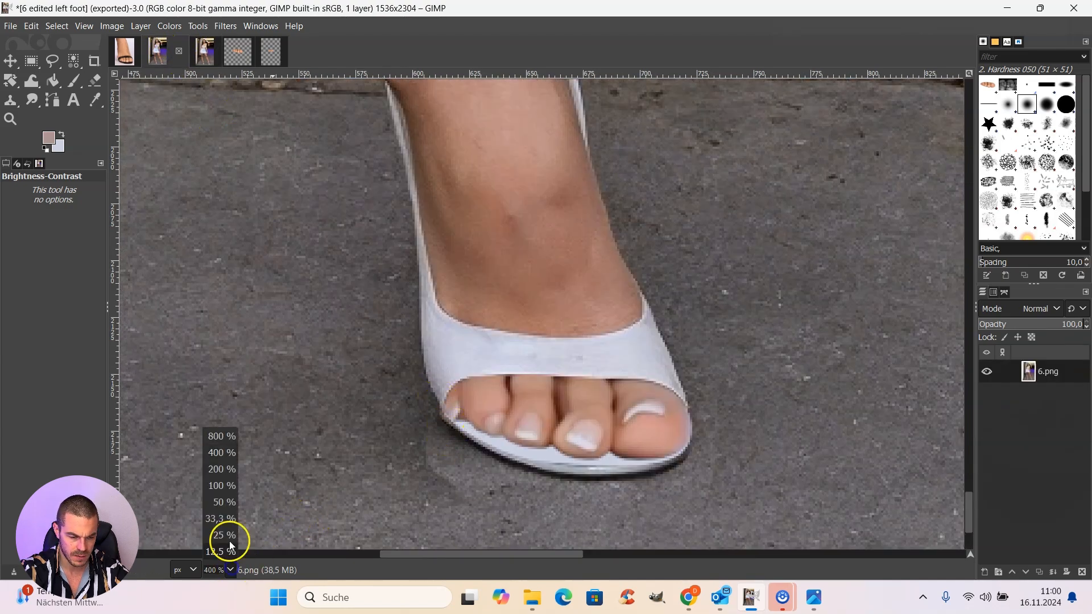
left_click(220, 436)
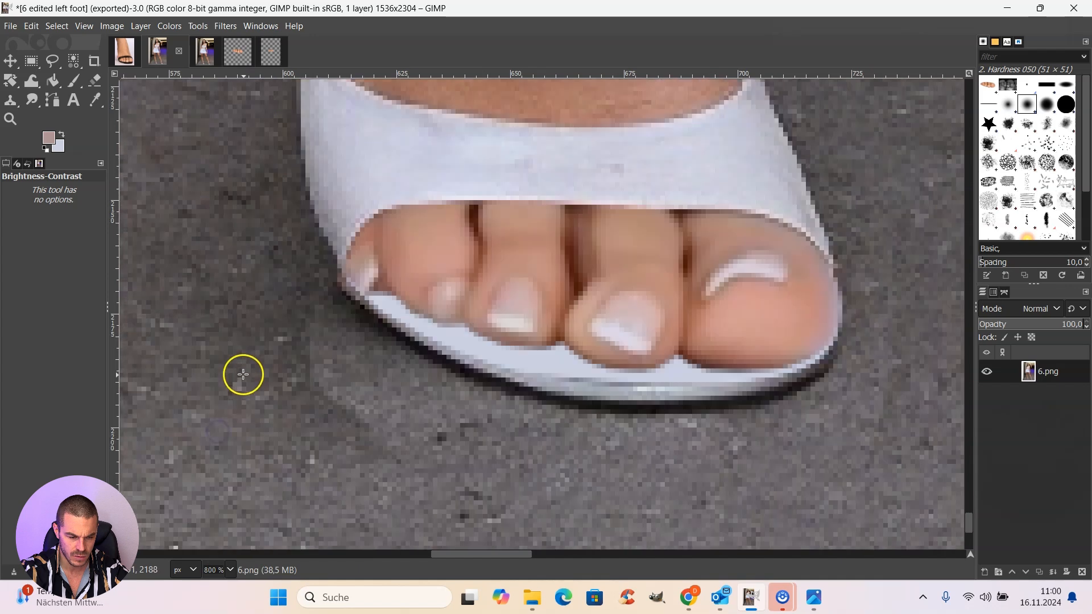
left_click(52, 61)
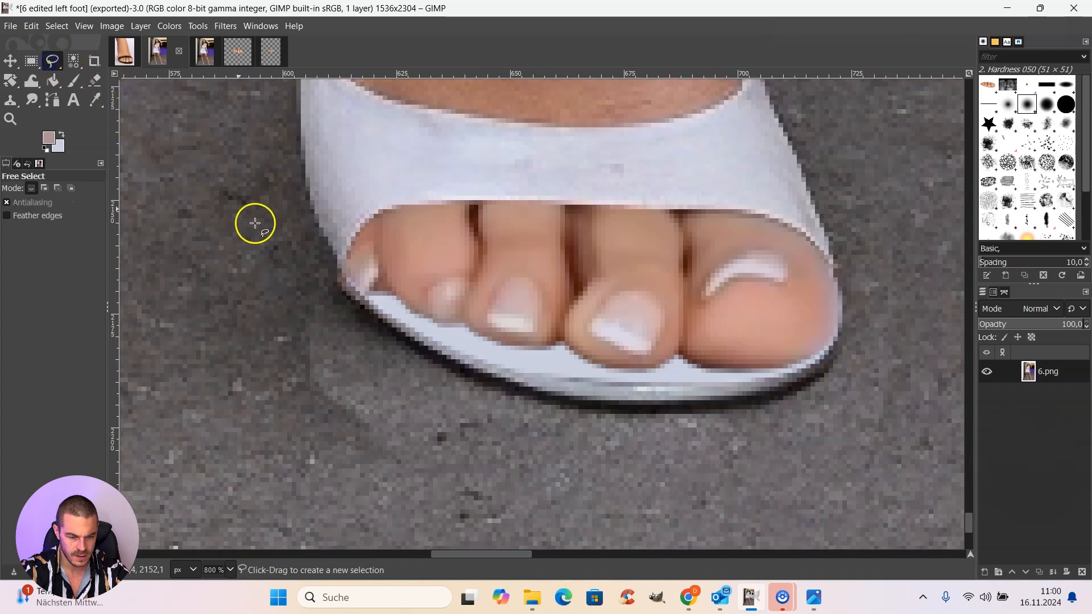
left_click(402, 335)
left_click(383, 320)
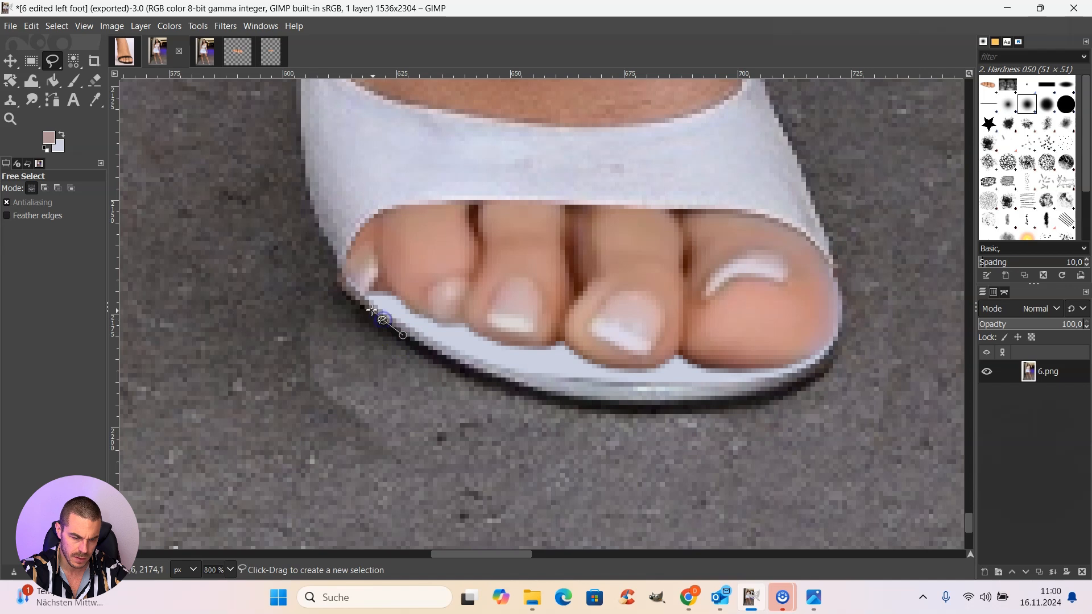
left_click(368, 306)
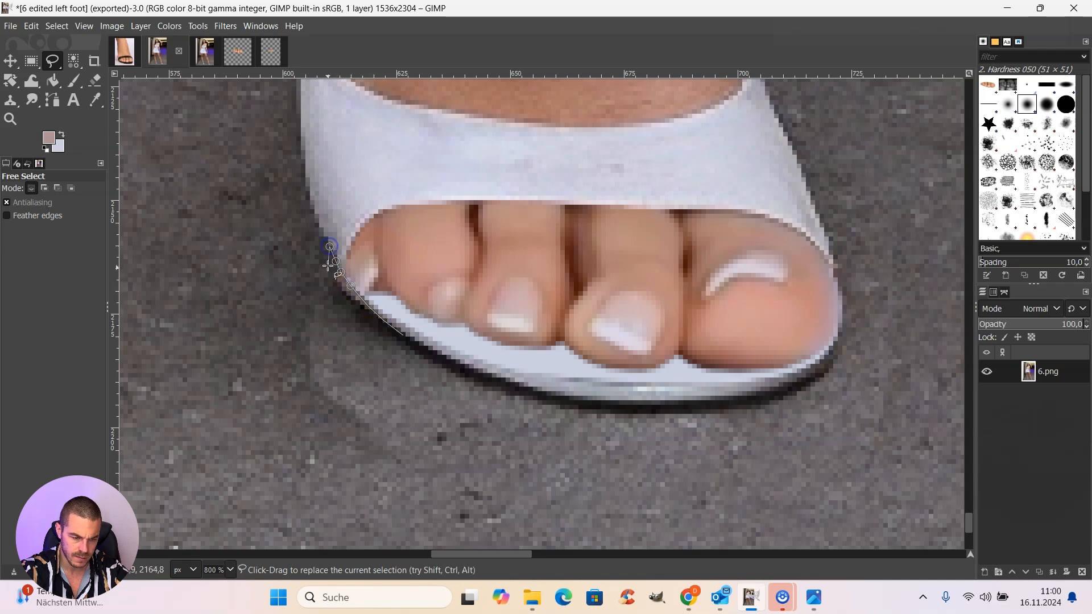
left_click(330, 279)
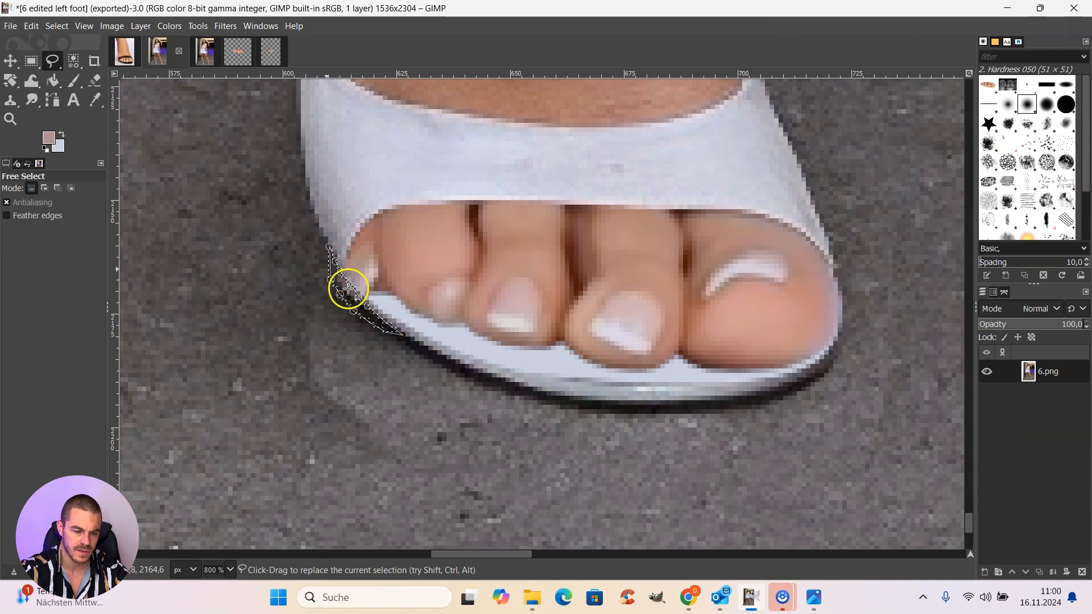
Step: Copy a 102 × 89 px rectangle around the little-toe side of the left shoe from the original image 6
left_click(205, 51)
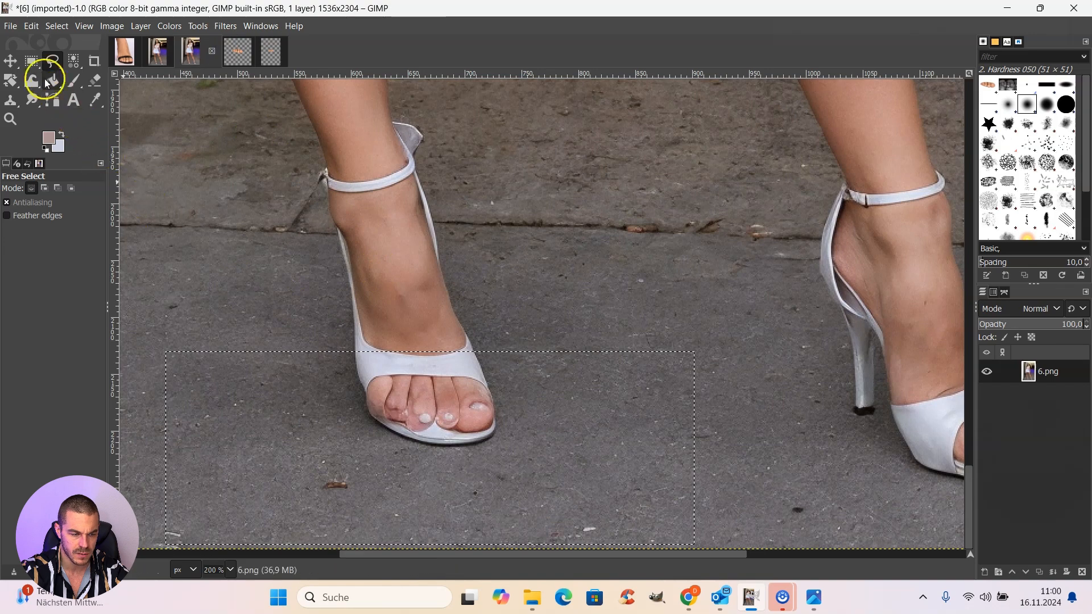
left_click(32, 62)
left_click_drag(322, 374, 437, 474)
key("ctrl+c")
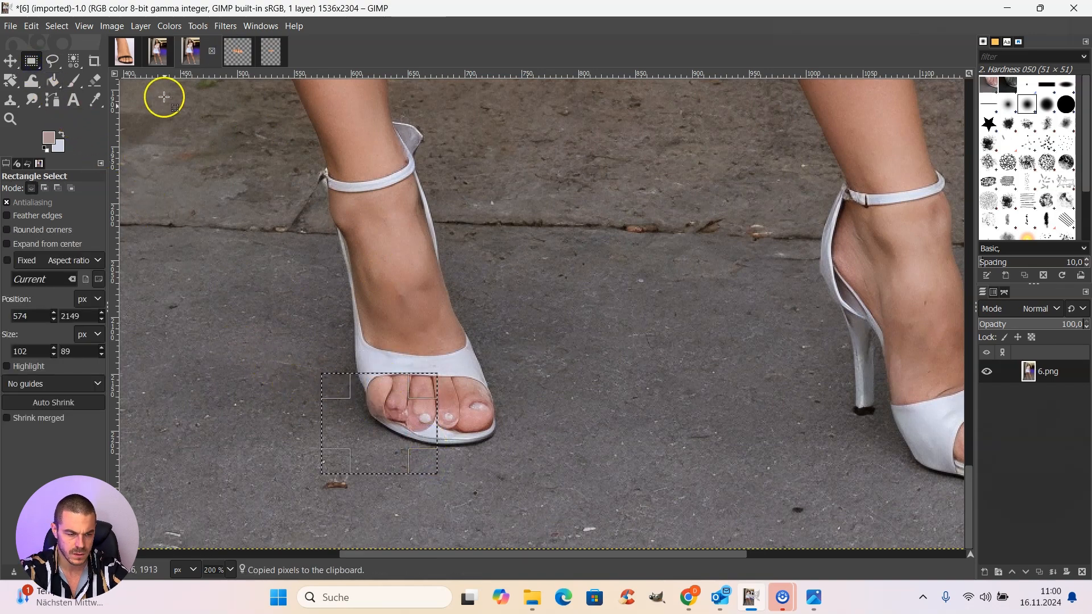
Step: Paste the copied area into the shoe-edge selection in the edited image and shift it about 4 px right and 7 px down
left_click(163, 56)
left_click(33, 27)
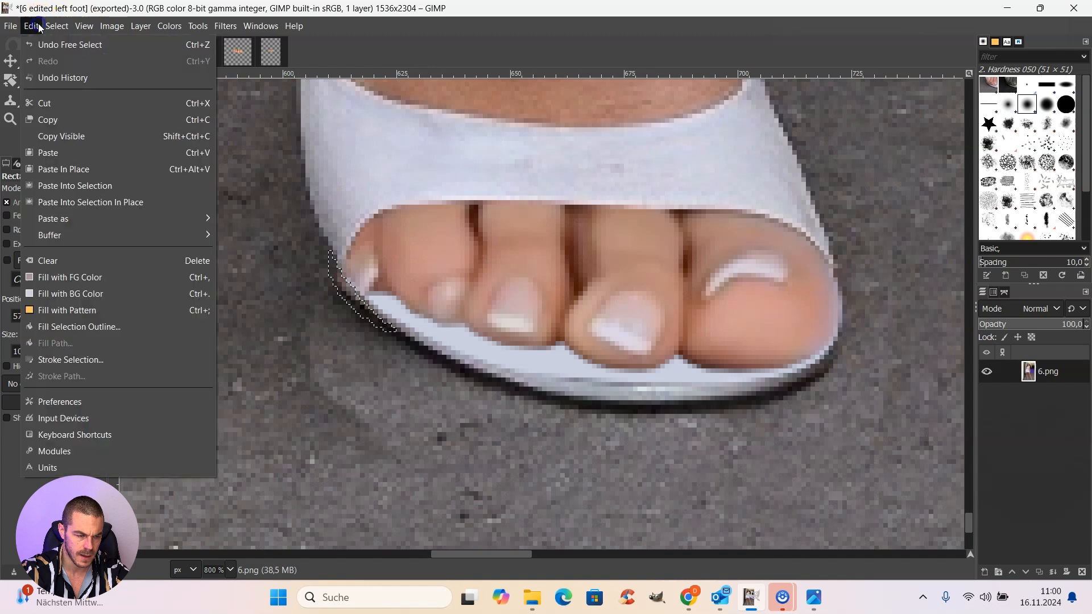
left_click(90, 187)
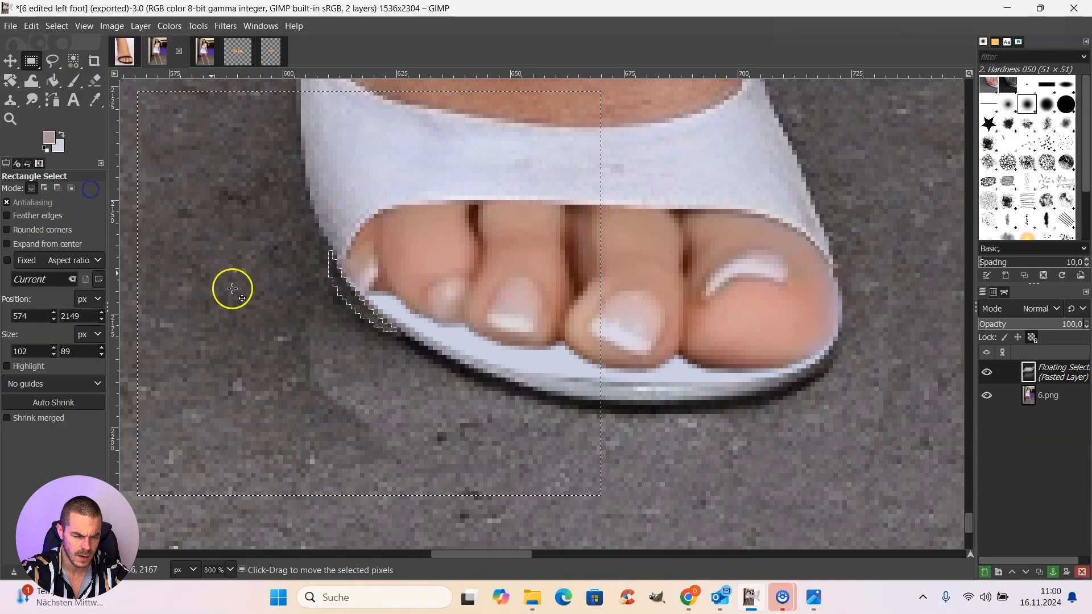
left_click(53, 62)
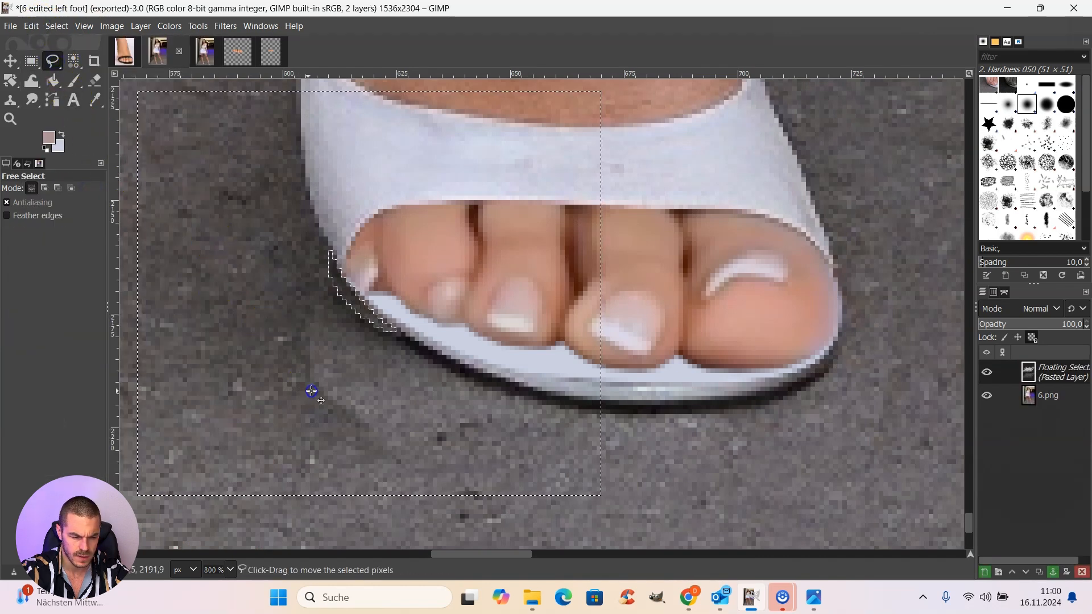
mouse_move(312, 390)
left_mouse_down()
mouse_move(322, 385)
mouse_move(353, 446)
mouse_move(328, 450)
mouse_move(326, 421)
left_mouse_up()
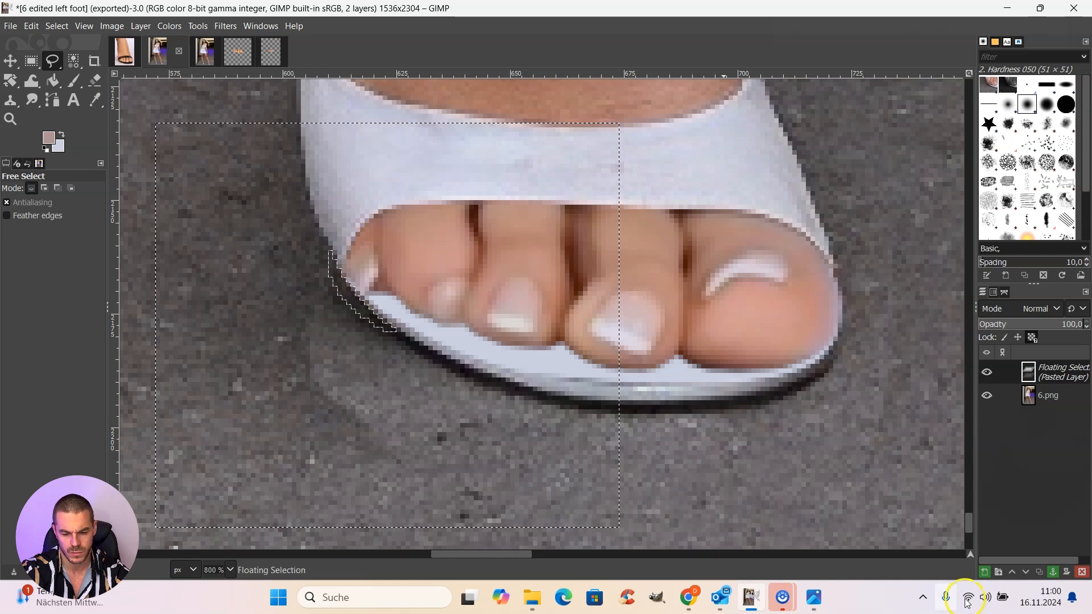
Step: Anchor the pasted shoe-edge patch and remove the selection around it
left_click(1051, 572)
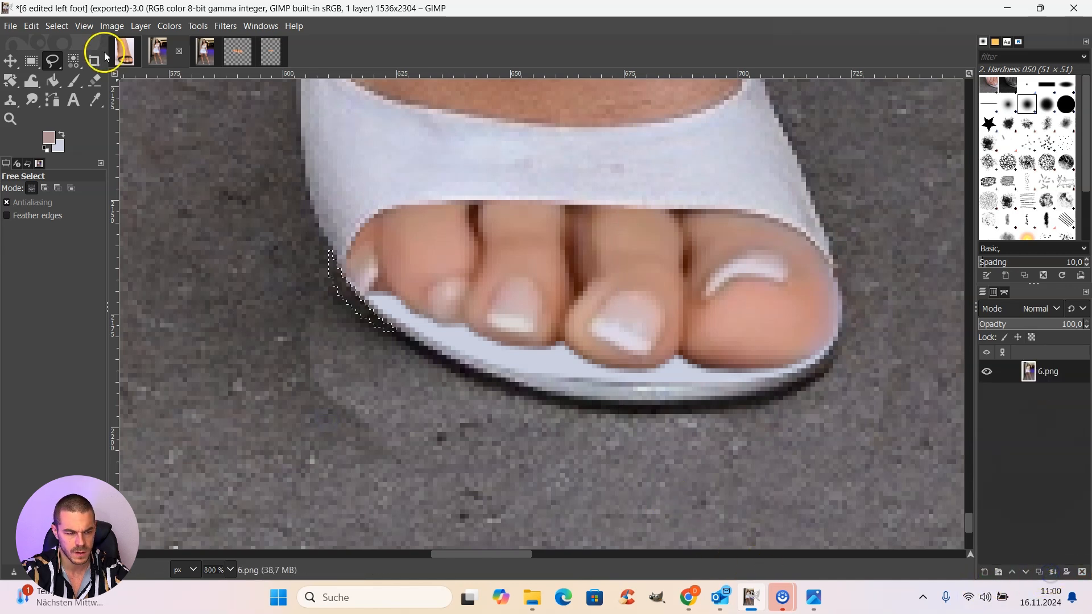
left_click(57, 26)
left_click(66, 59)
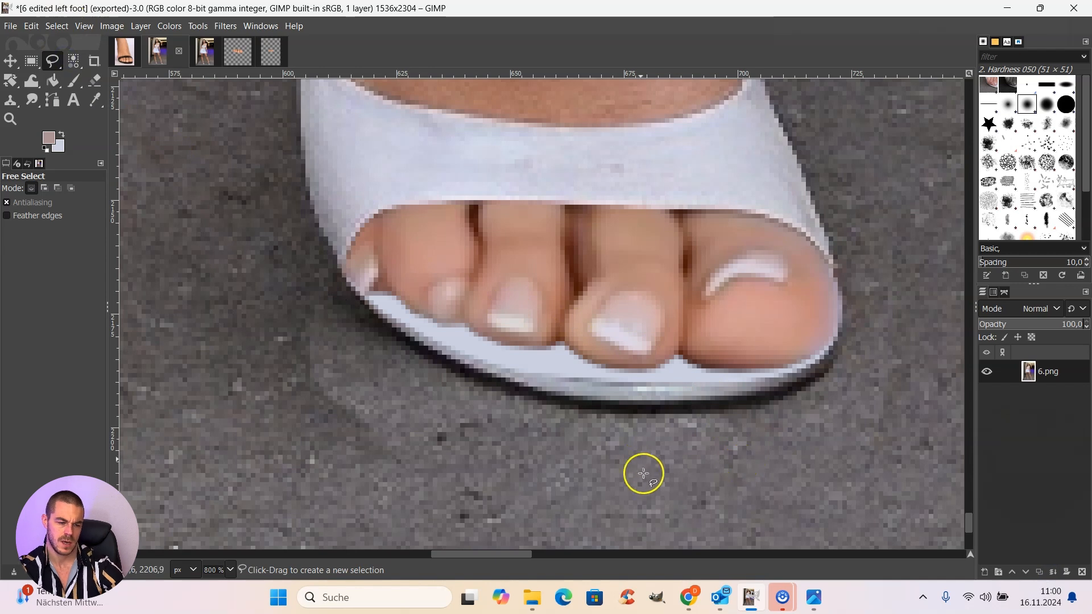
Step: Examine the repaired left toes at 400% and compare them with the toes of the other foot
left_click(231, 570)
left_click(223, 451)
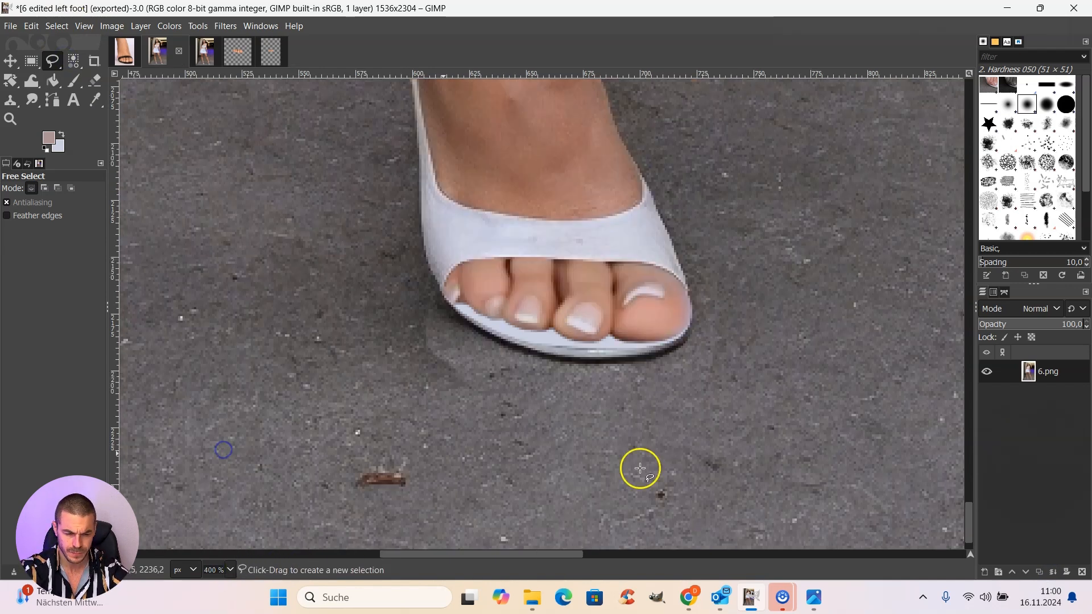
scroll(707, 458, "up", 4)
scroll(690, 447, "down", 2)
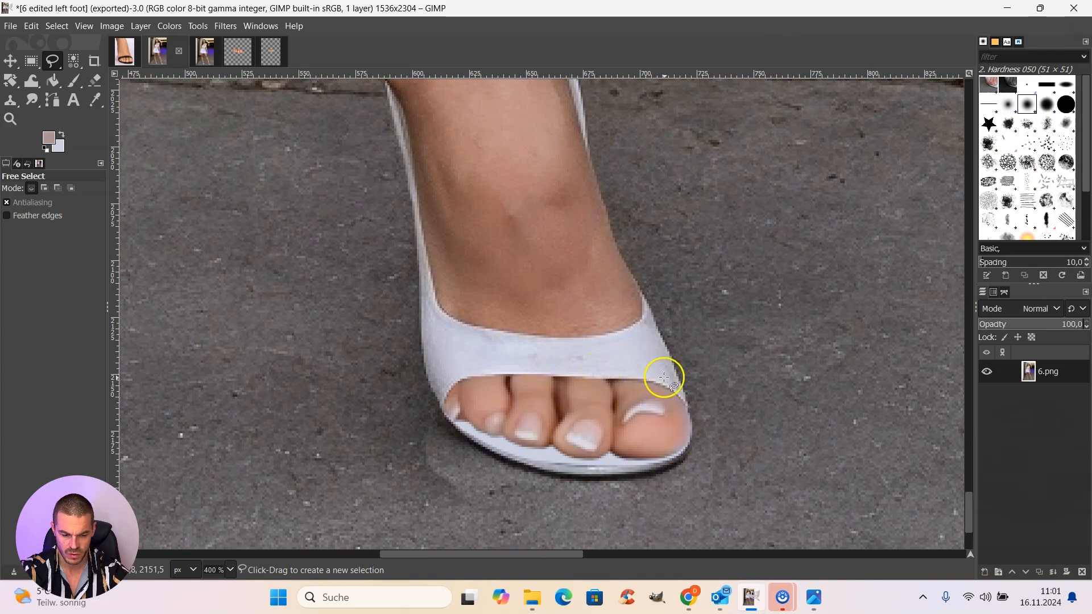
left_click_drag(481, 554, 722, 547)
scroll(705, 517, "down", 2)
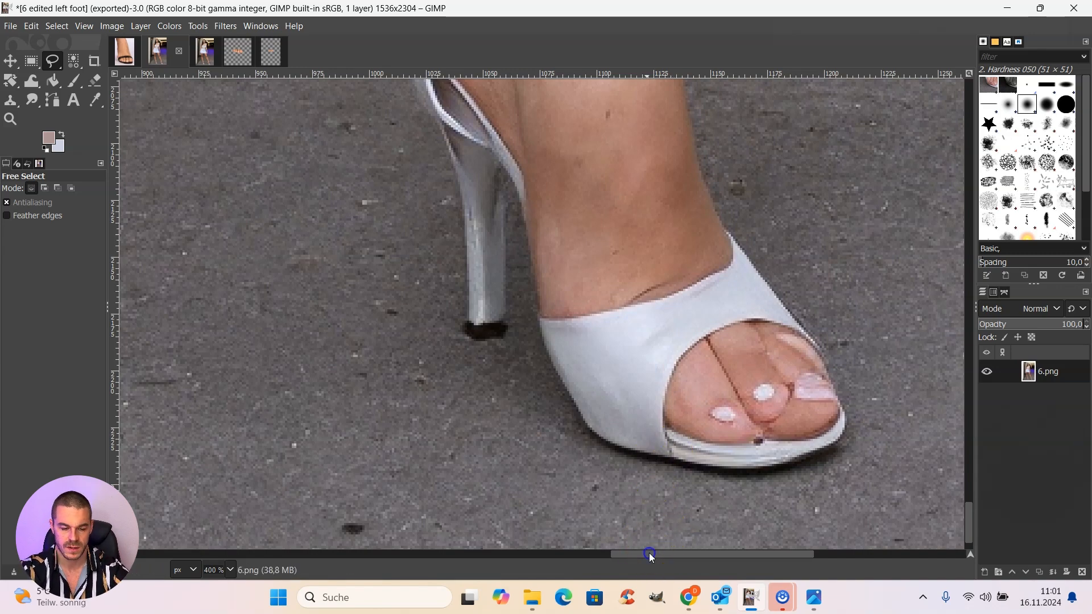
left_click_drag(649, 553, 432, 552)
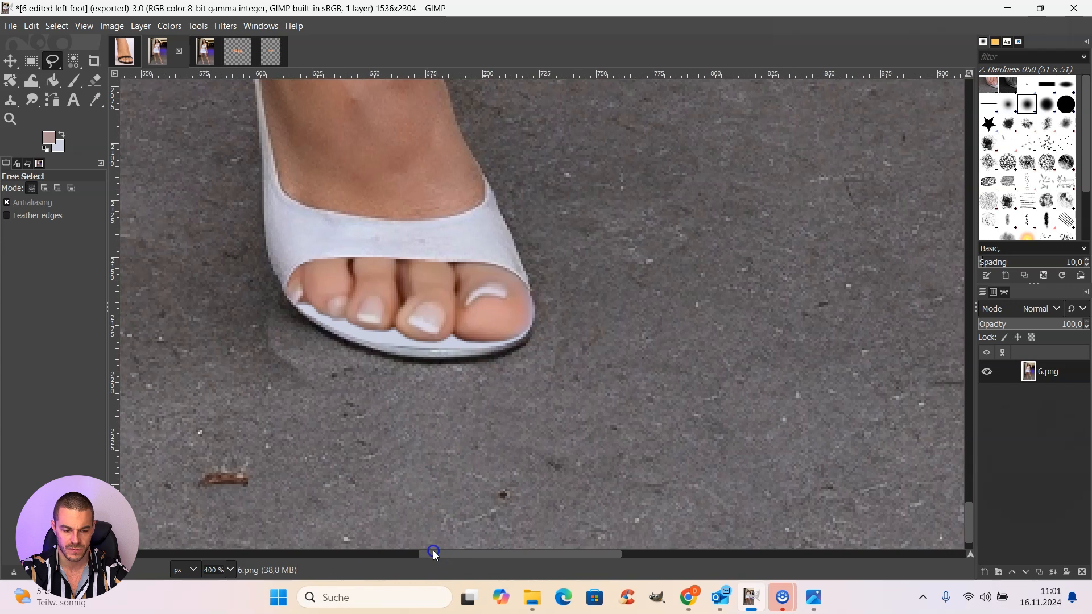
scroll(398, 466, "up", 2)
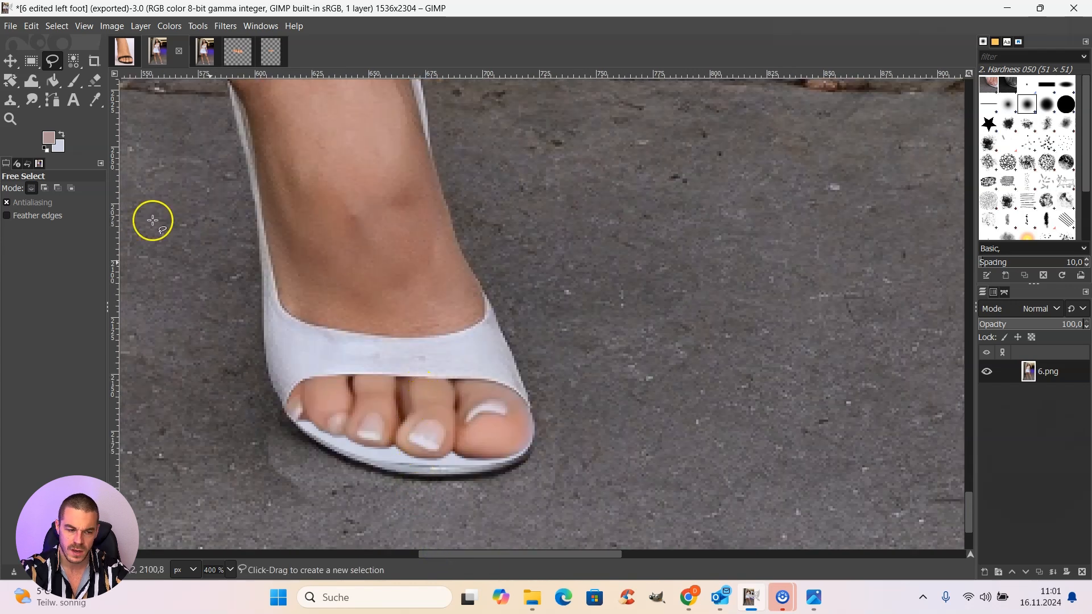
Step: Outline a narrow freehand selection along the white front sole edge below the middle toes of the left shoe
left_click(366, 454)
left_click(394, 468)
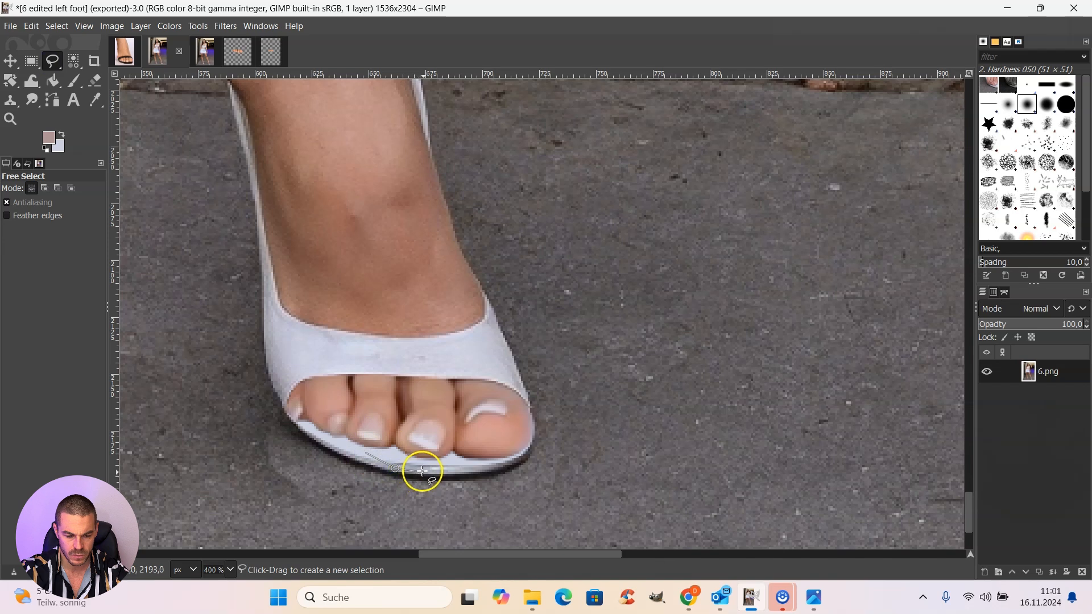
left_click(420, 468)
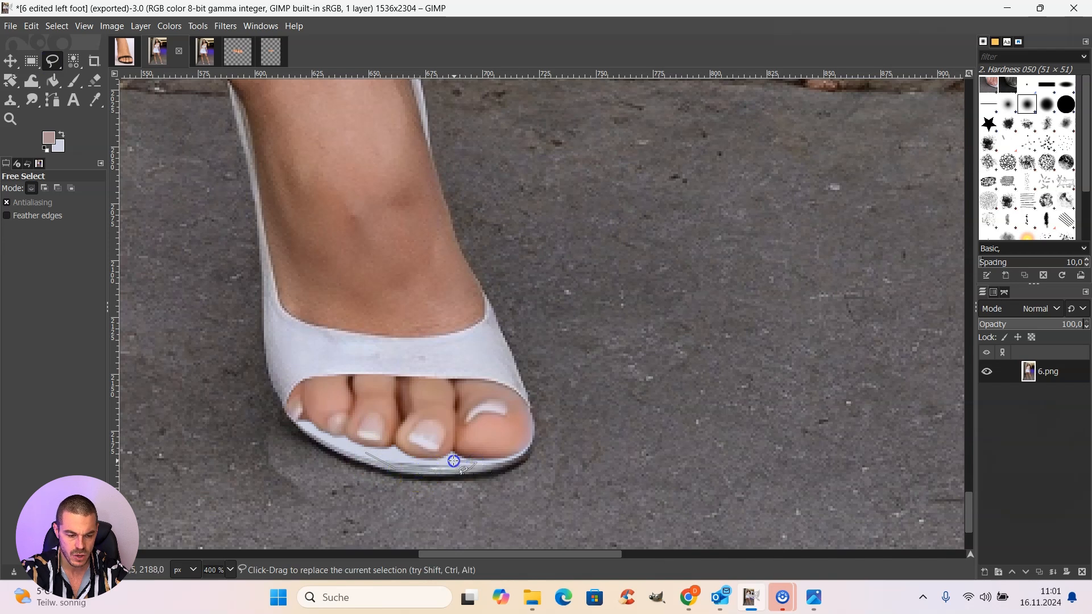
left_click(421, 464)
left_click(398, 459)
left_click(382, 455)
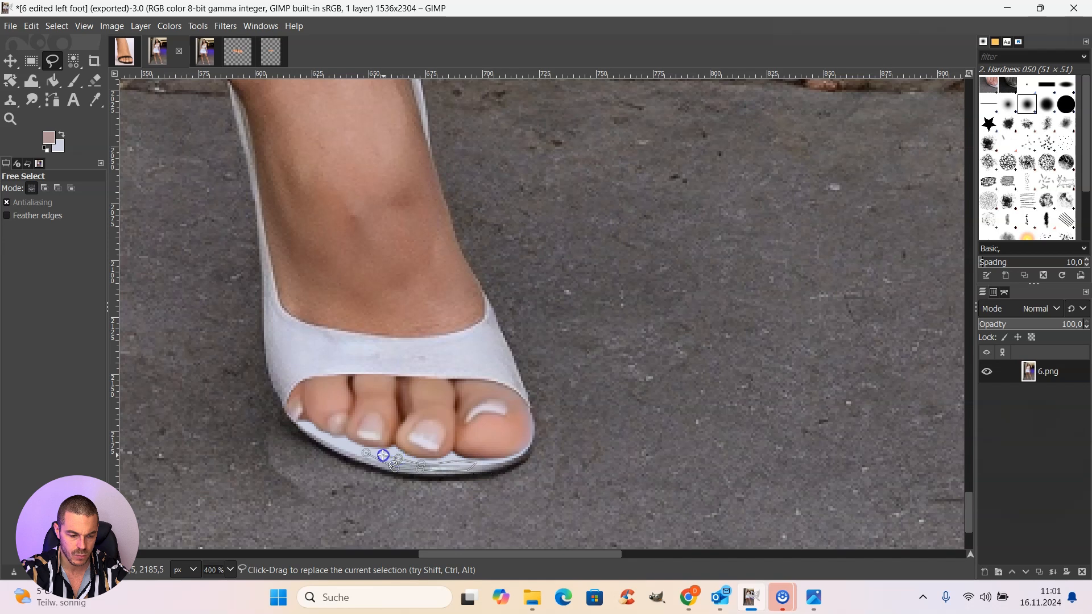
left_click(367, 453)
Step: Soften the selected sole edge with a Gaussian Blur of 0.88 in X and Y and remove the selection
left_click(225, 26)
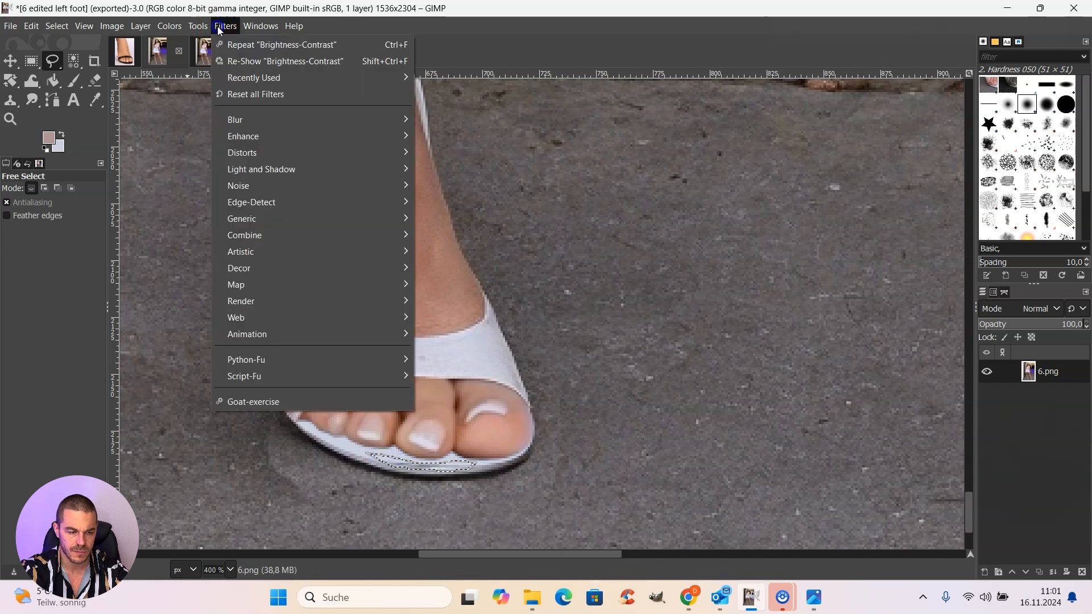
mouse_move(258, 118)
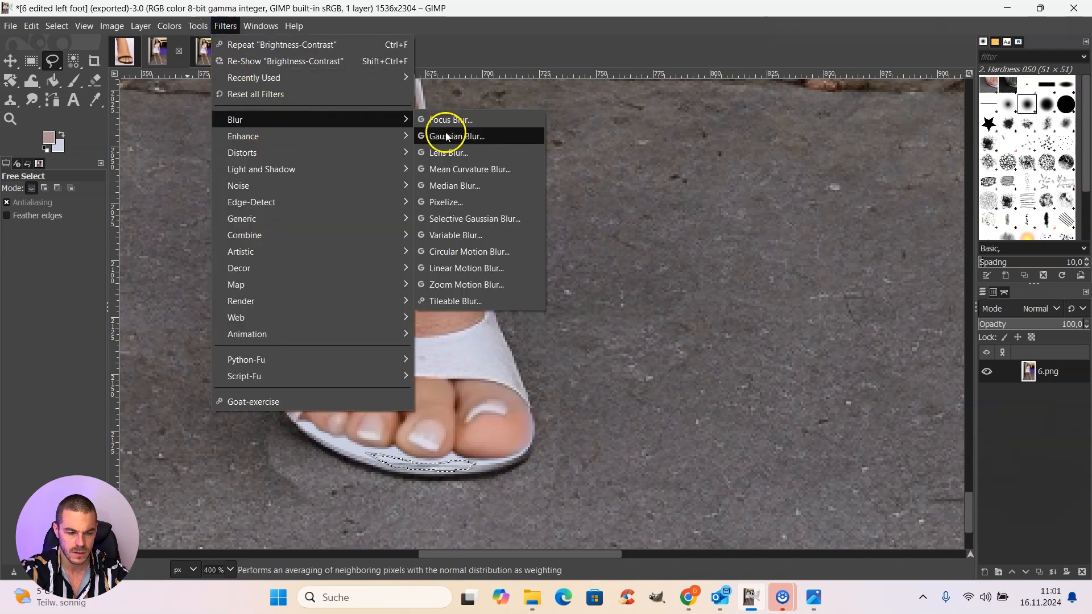
left_click(445, 133)
left_click(796, 181)
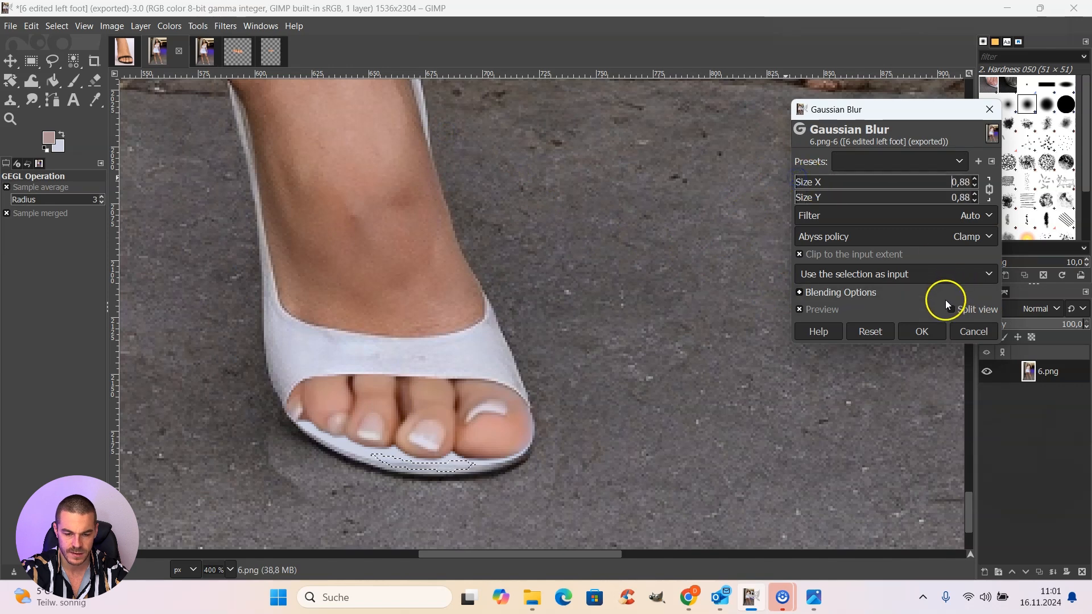
left_click(923, 331)
left_click(57, 27)
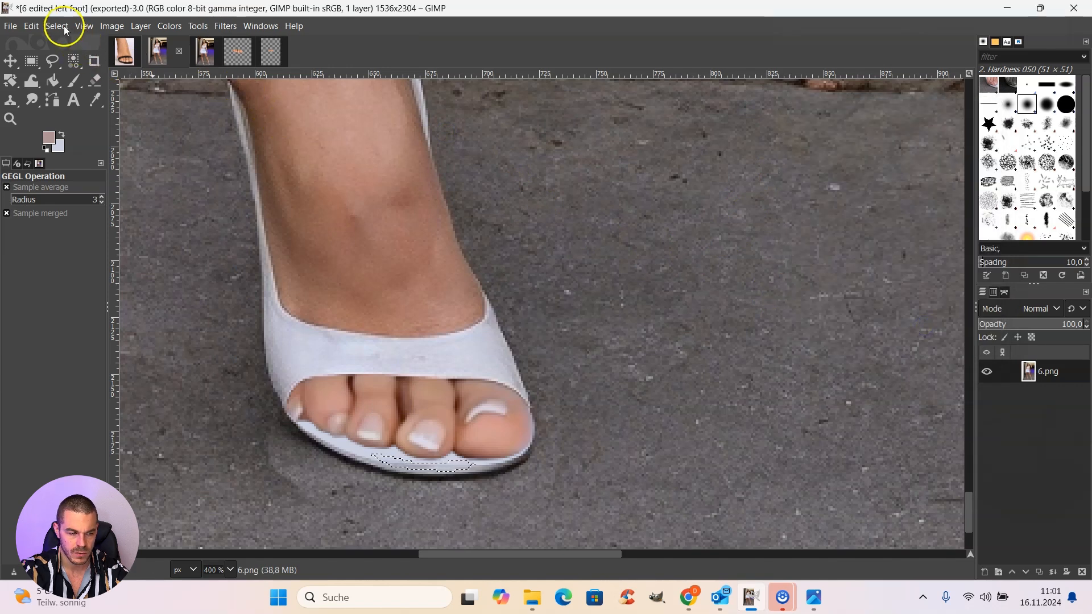
left_click(64, 50)
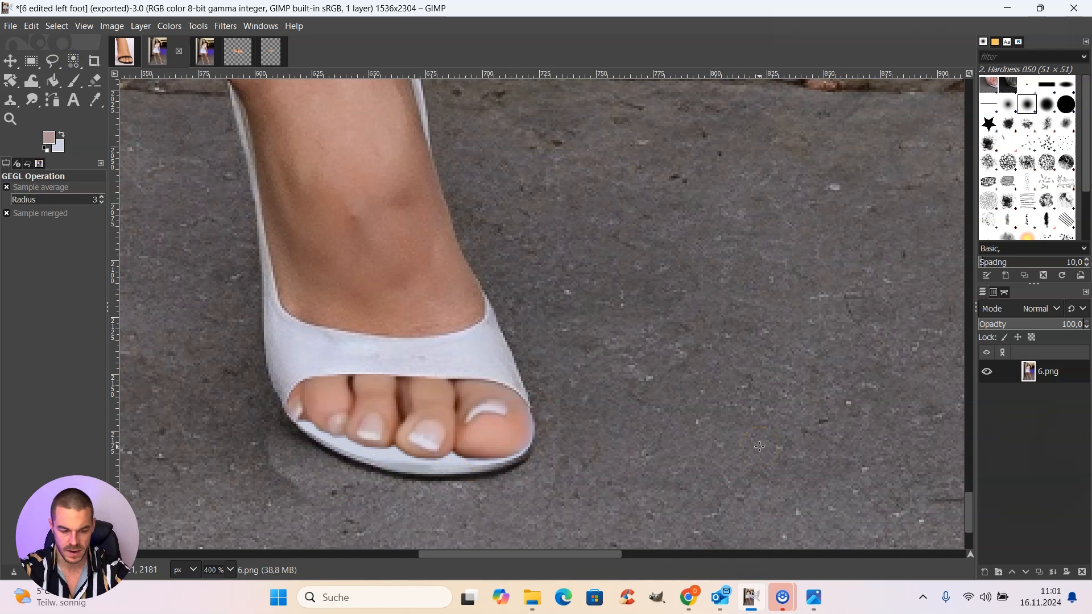
Step: Examine the repaired left foot beside the other foot at 200% zoom
left_click(624, 541)
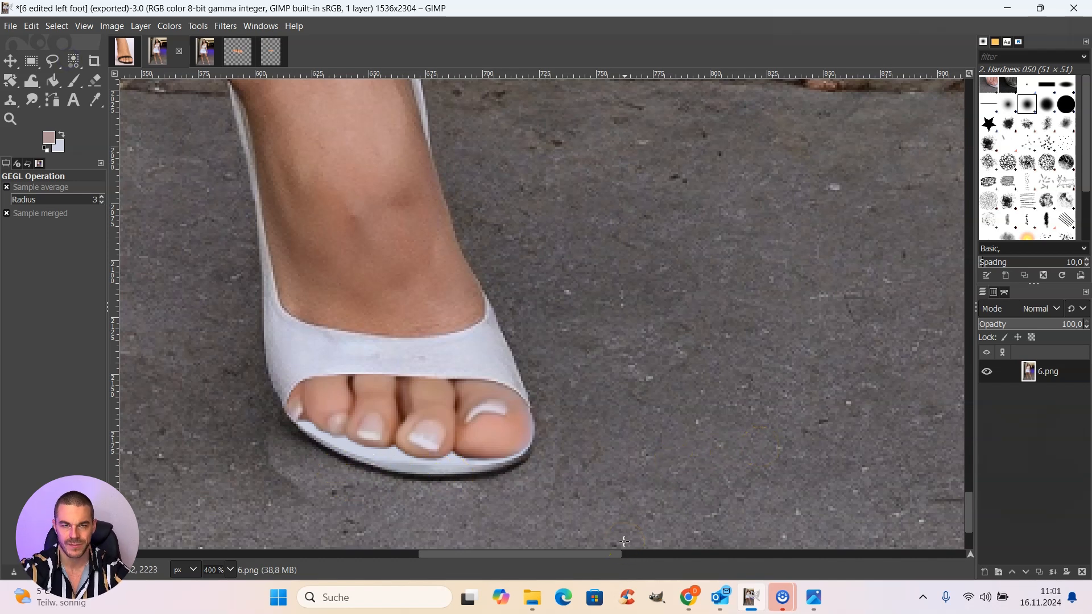
left_click(230, 570)
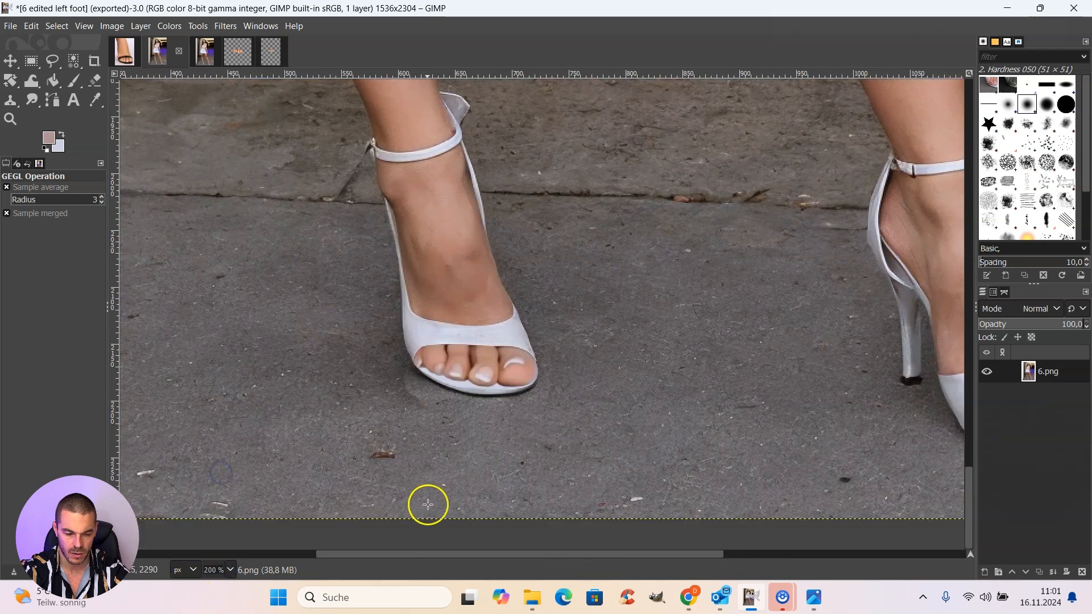
left_click_drag(456, 554, 535, 551)
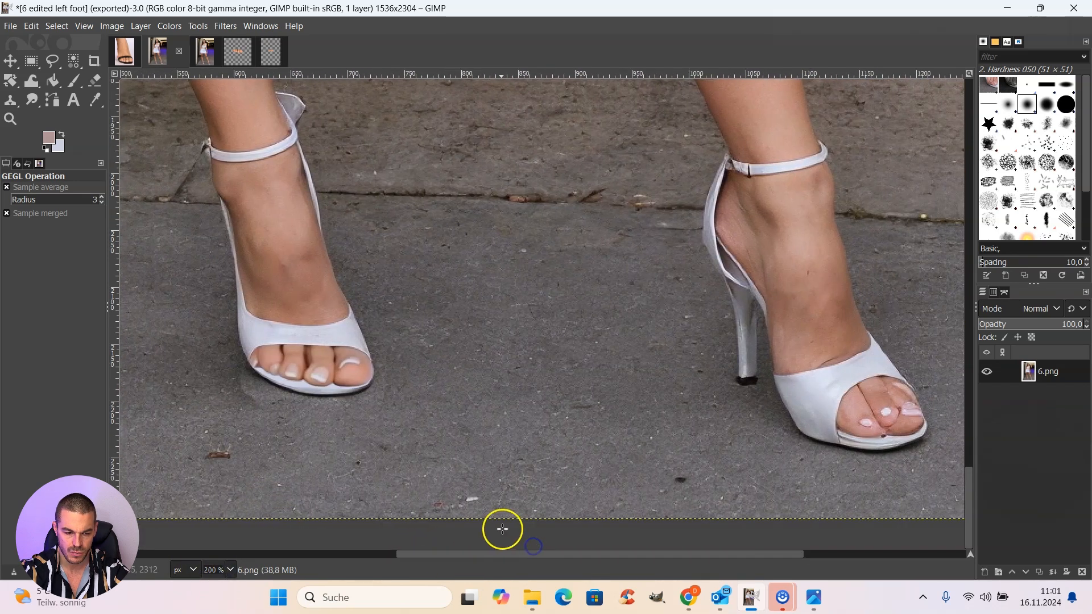